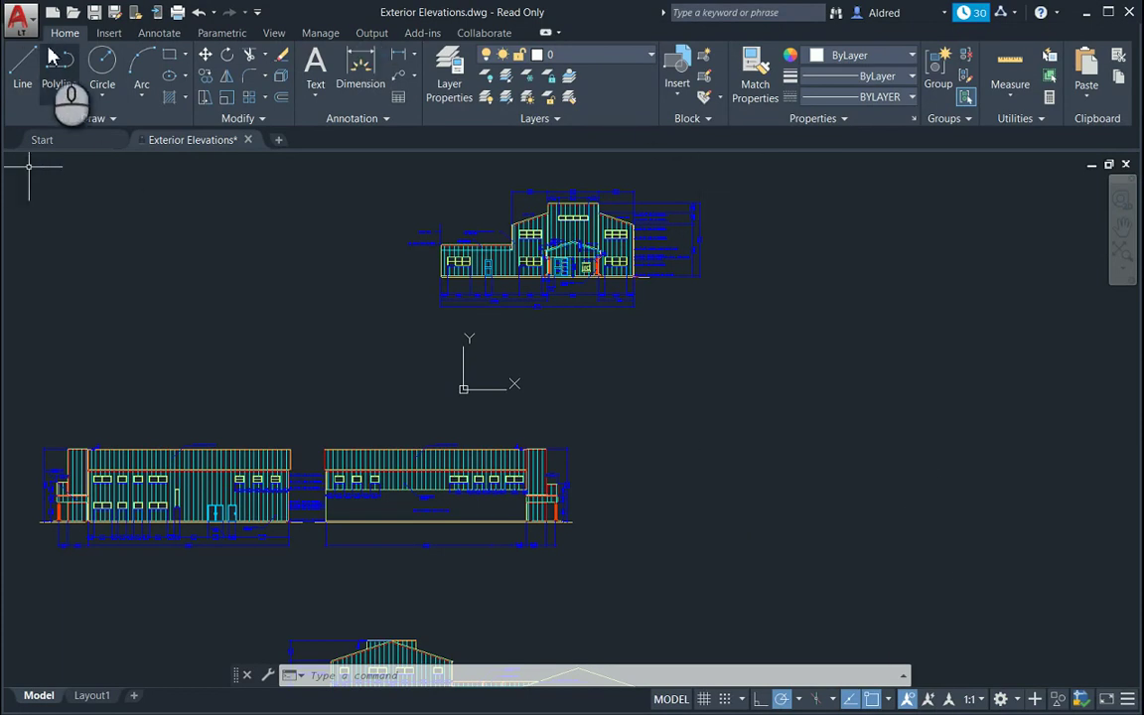
Export the drawing via Export > DWF, saving Exterior Elevations.dwf to the Desktop
{"action": "left_click", "coordinate": [19, 16]}
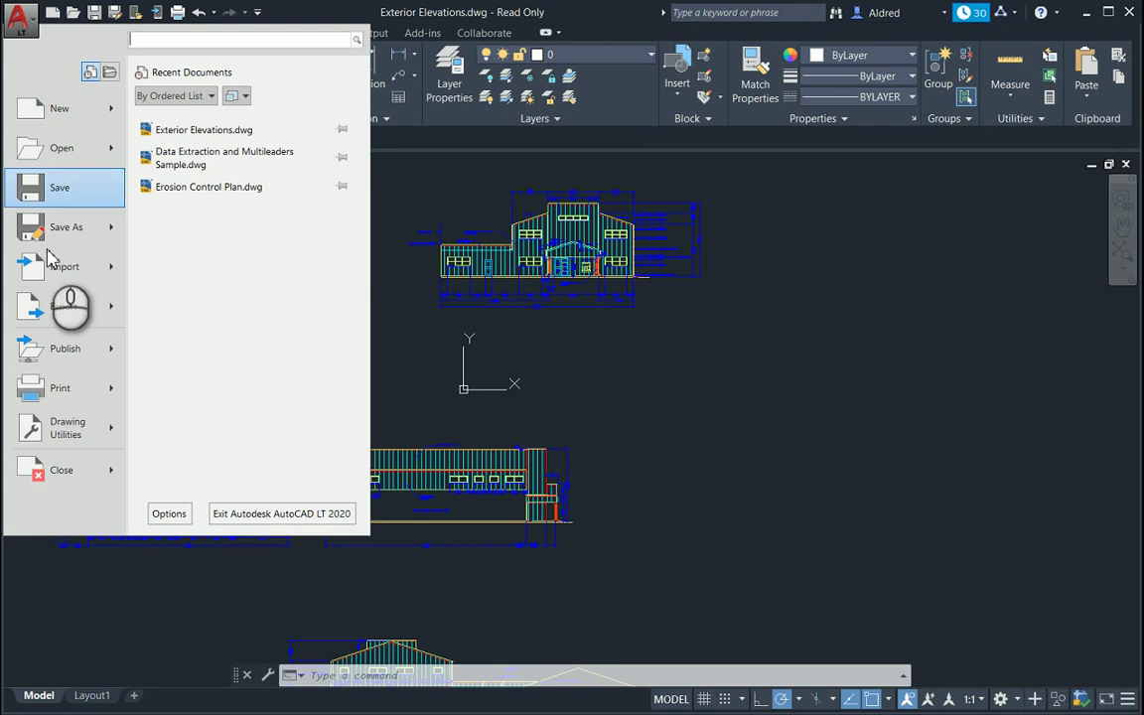
{"action": "mouse_move", "coordinate": [74, 312]}
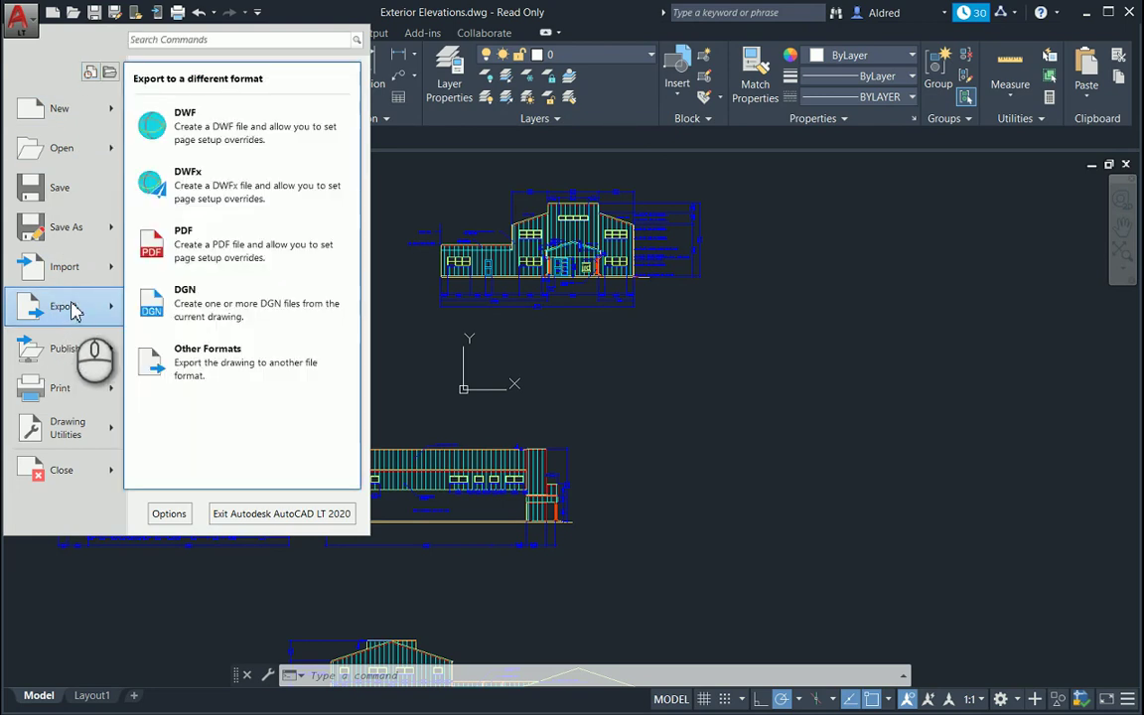
{"action": "left_click", "coordinate": [242, 146]}
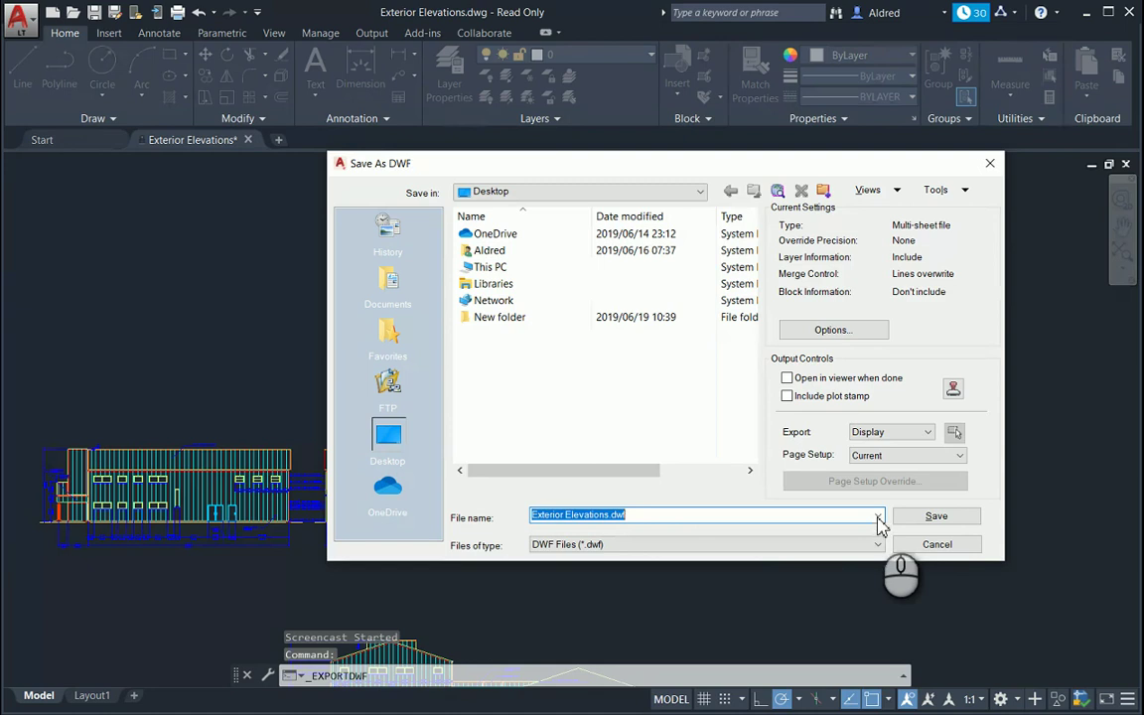
{"action": "left_click", "coordinate": [934, 518]}
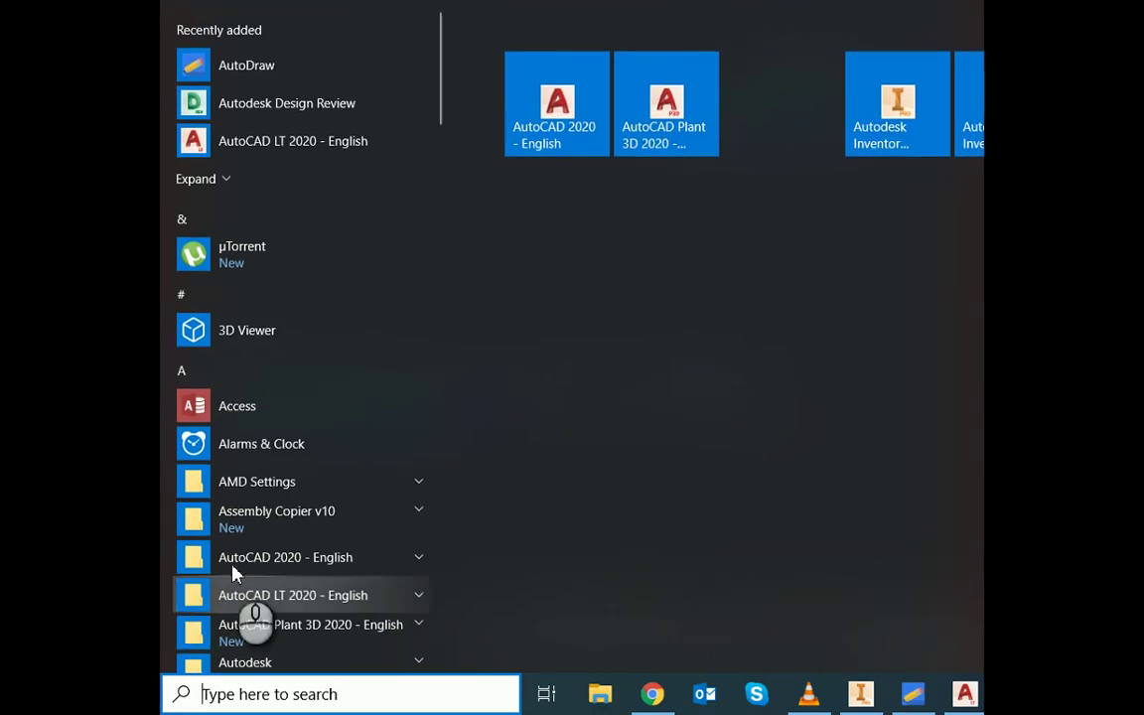
Search the Start menu for 'desig' and launch Autodesk Design Review
{"action": "scroll", "coordinate": [318, 608], "scroll_direction": "down", "scroll_amount": 2}
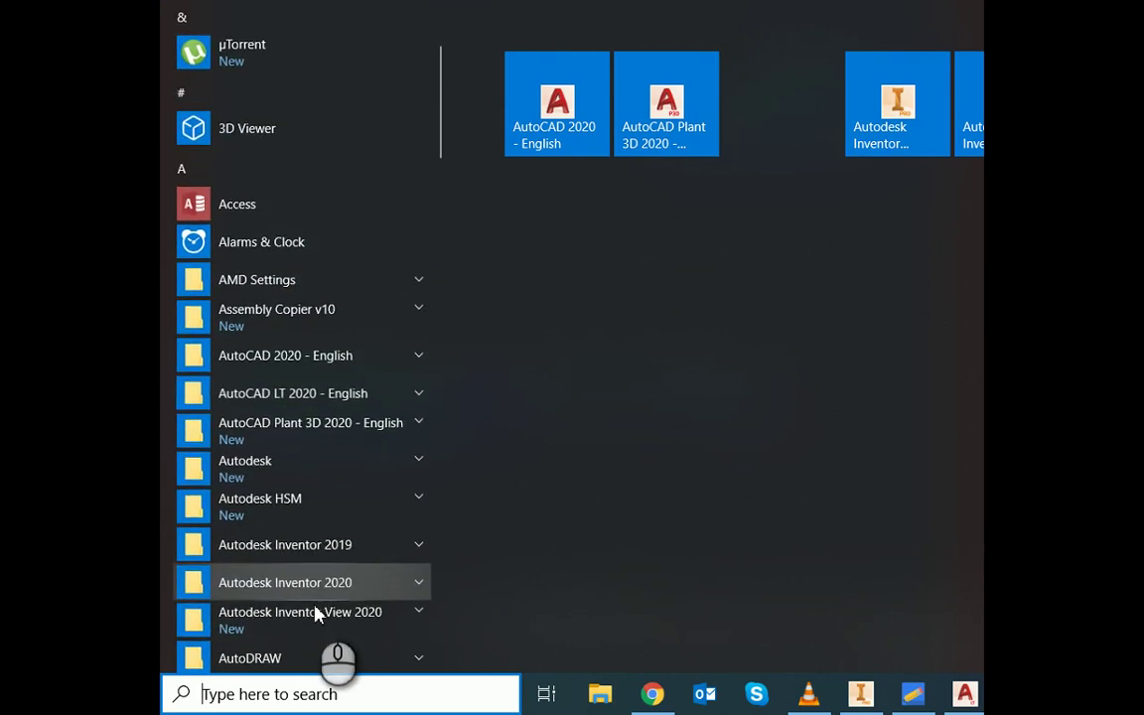
{"action": "scroll", "coordinate": [317, 615], "scroll_direction": "down", "scroll_amount": 2}
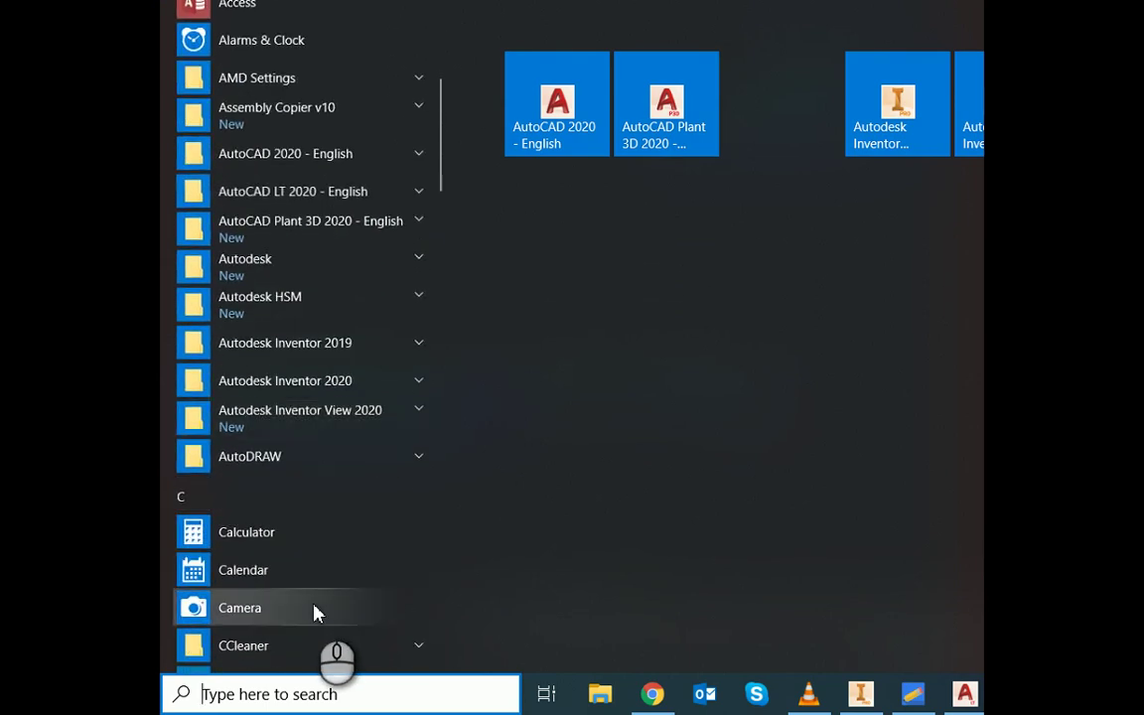
{"action": "type", "text": "desig"}
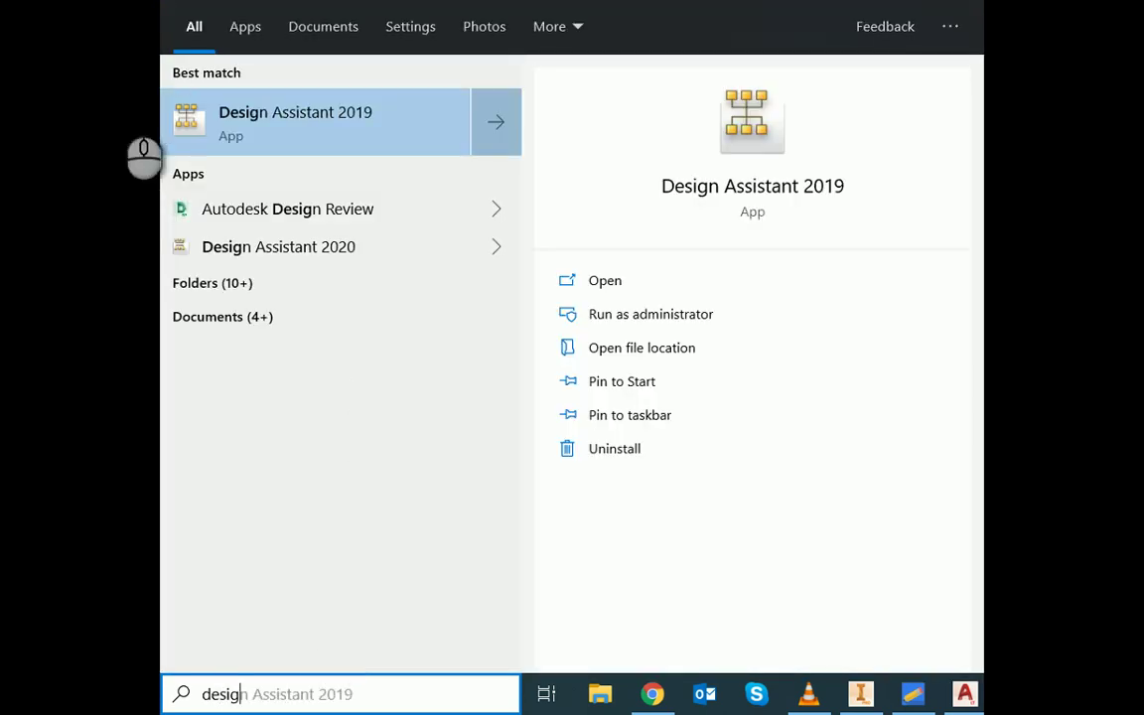
{"action": "left_click", "coordinate": [314, 218]}
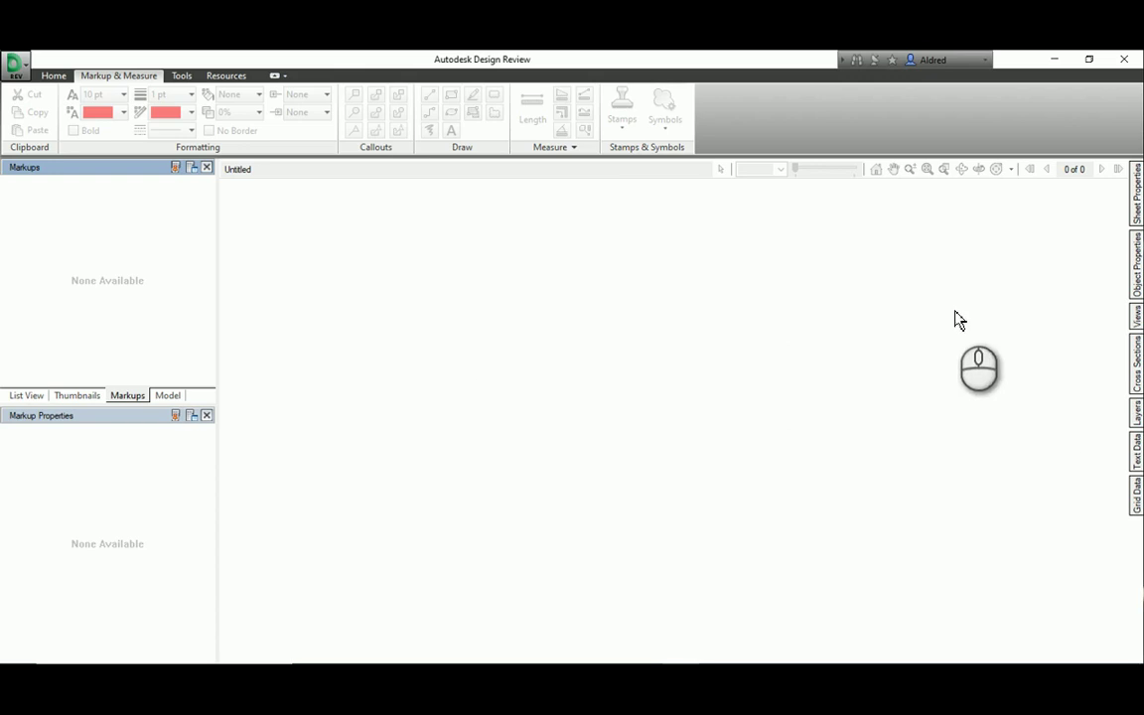
Open Exterior Elevations.dwf from the Desktop in Design Review
{"action": "left_click", "coordinate": [28, 67]}
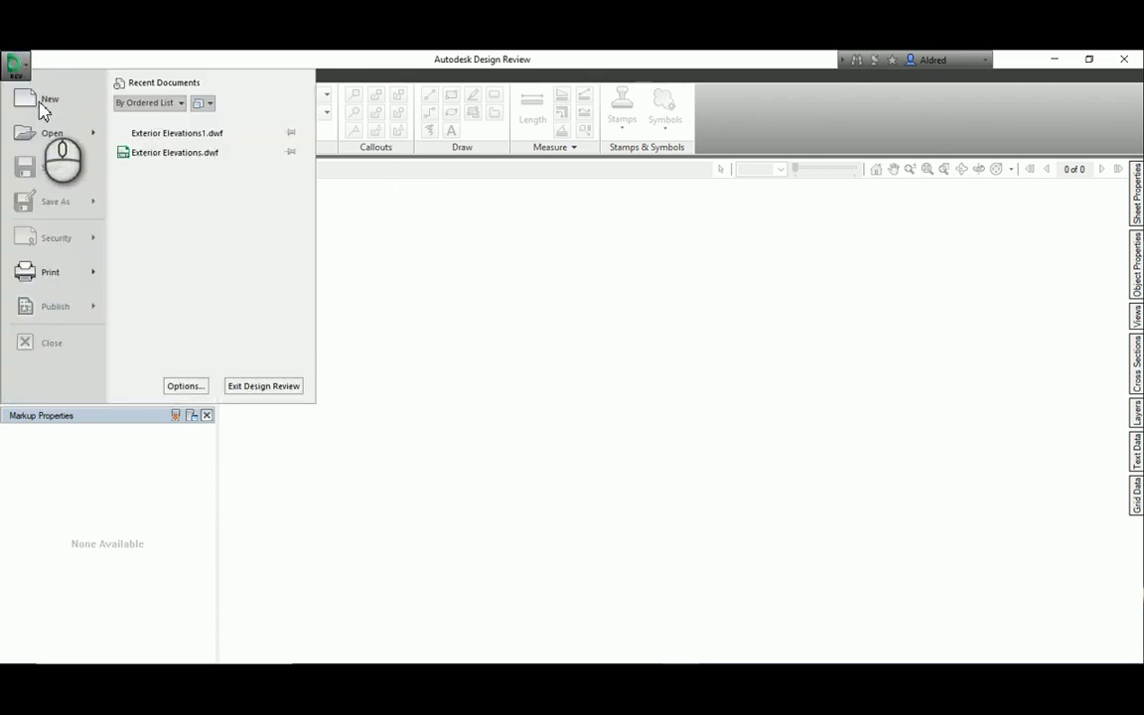
{"action": "left_click", "coordinate": [38, 135]}
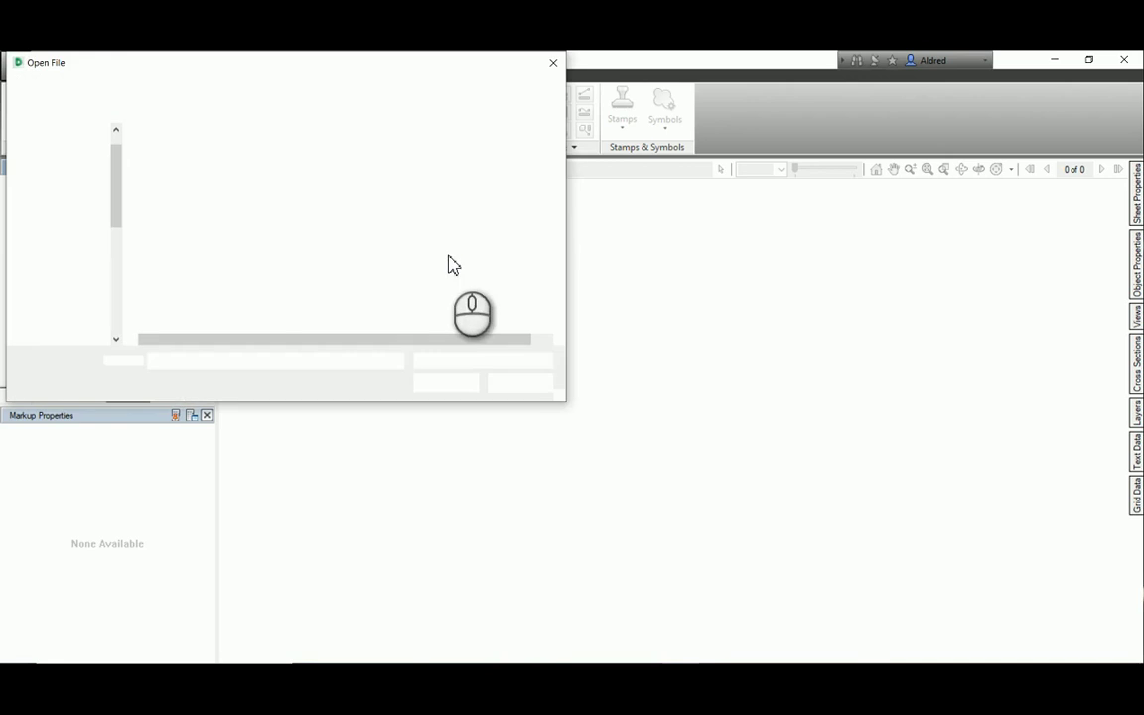
{"action": "left_click", "coordinate": [192, 185]}
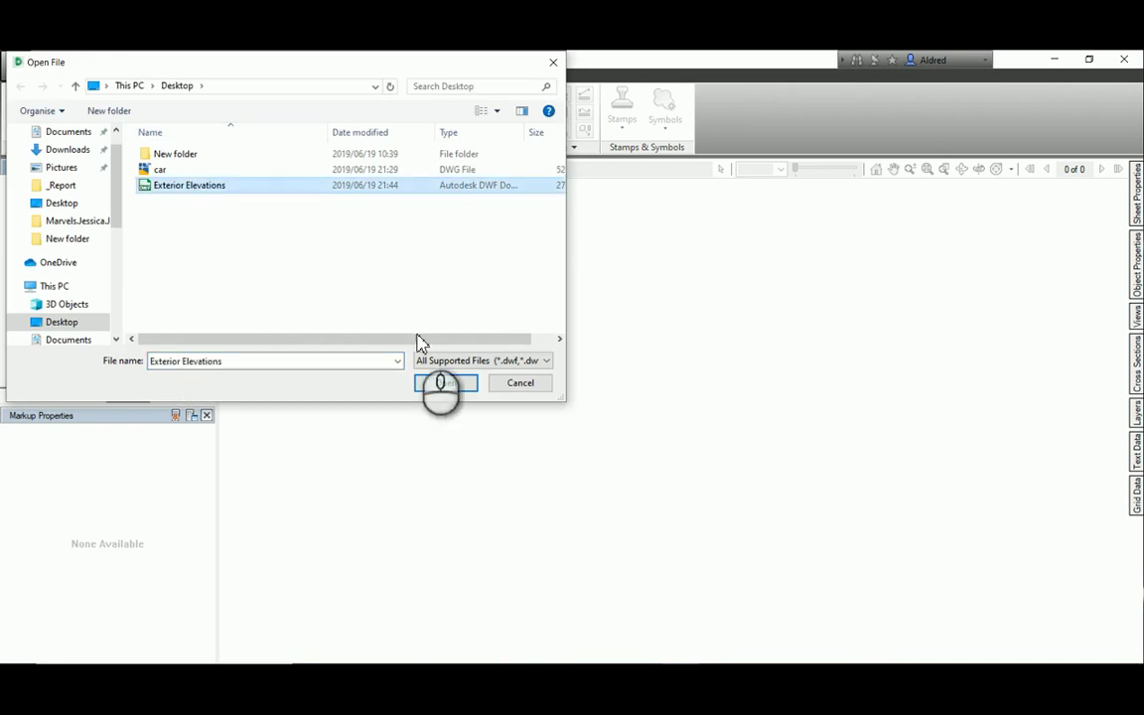
{"action": "left_click", "coordinate": [456, 390]}
Pan the top elevation into view and show the model structure side panel
{"action": "mouse_move", "coordinate": [515, 401]}
{"action": "middle_mouse_down"}
{"action": "mouse_move", "coordinate": [560, 231]}
{"action": "mouse_move", "coordinate": [407, 551]}
{"action": "mouse_move", "coordinate": [765, 405]}
{"action": "middle_mouse_up"}
{"action": "middle_click_drag", "start_coordinate": [751, 307], "coordinate": [730, 382]}
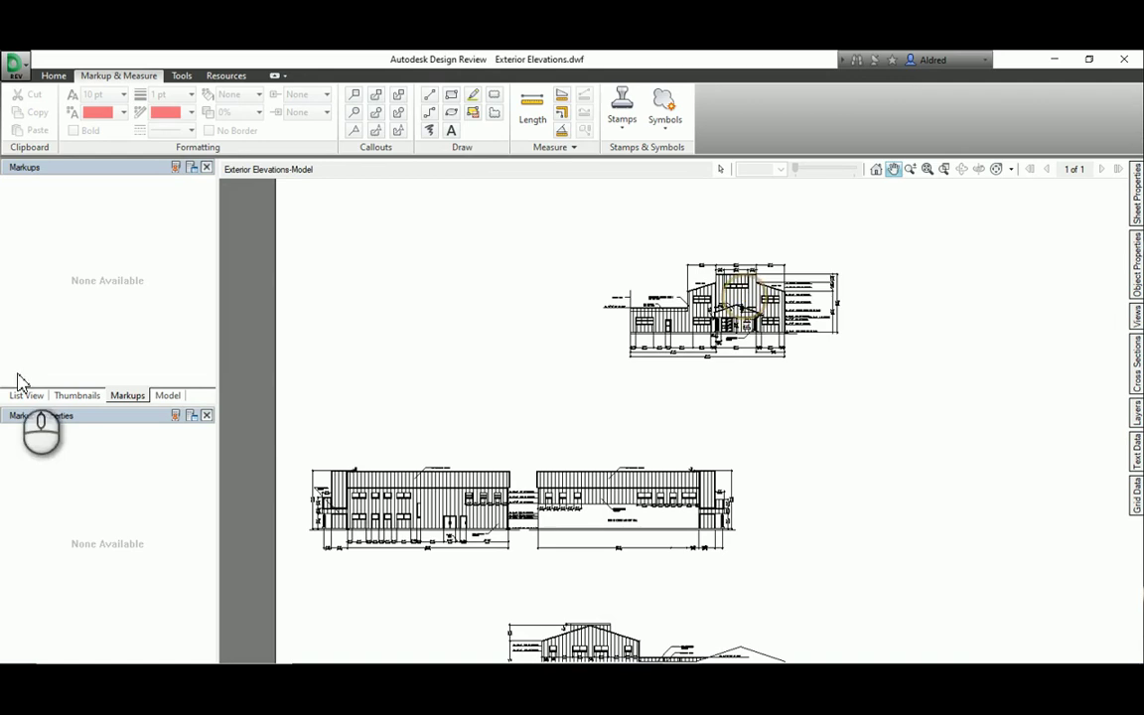
{"action": "left_click", "coordinate": [169, 396]}
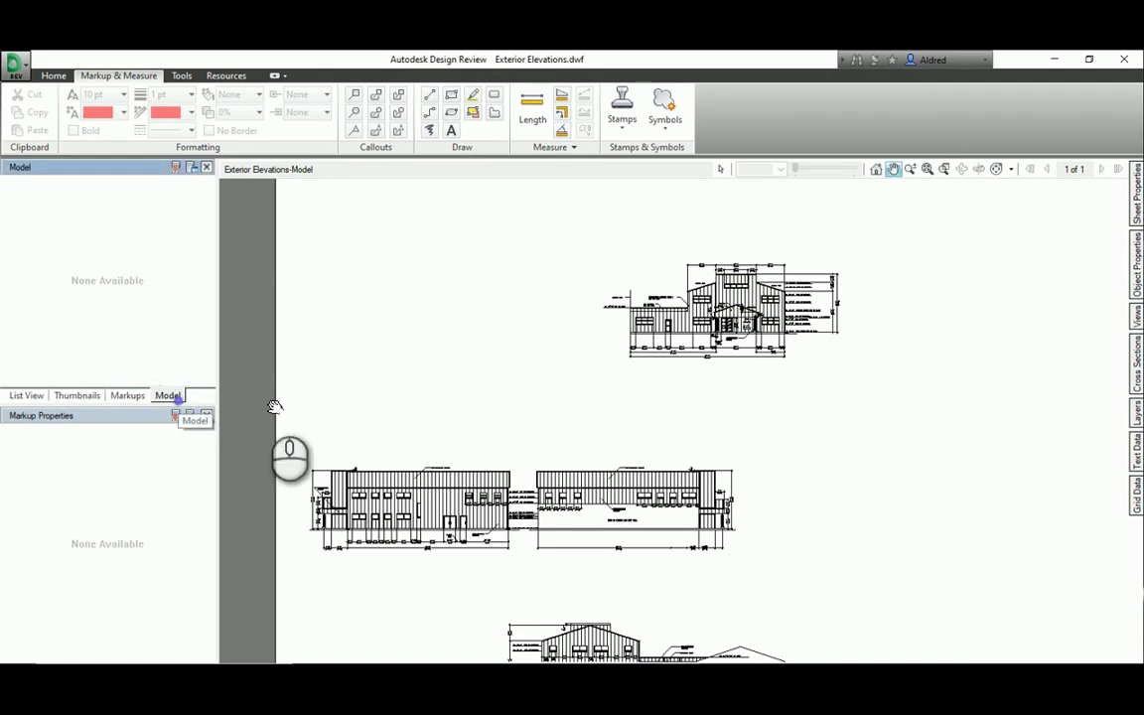
{"action": "middle_click_drag", "start_coordinate": [568, 344], "coordinate": [549, 321]}
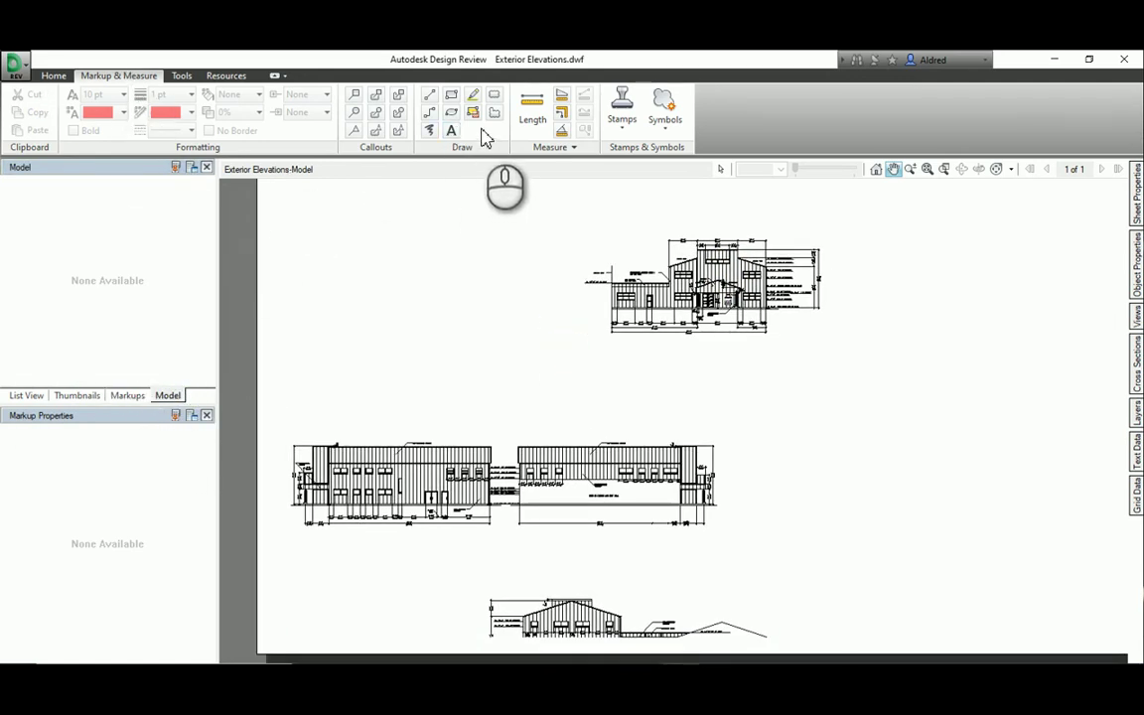
Cloud the upper roof with the callout note 'this need to change to an angle of 2.5 deg'
{"action": "left_click", "coordinate": [398, 94]}
{"action": "scroll", "coordinate": [760, 317], "scroll_direction": "up", "scroll_amount": 2}
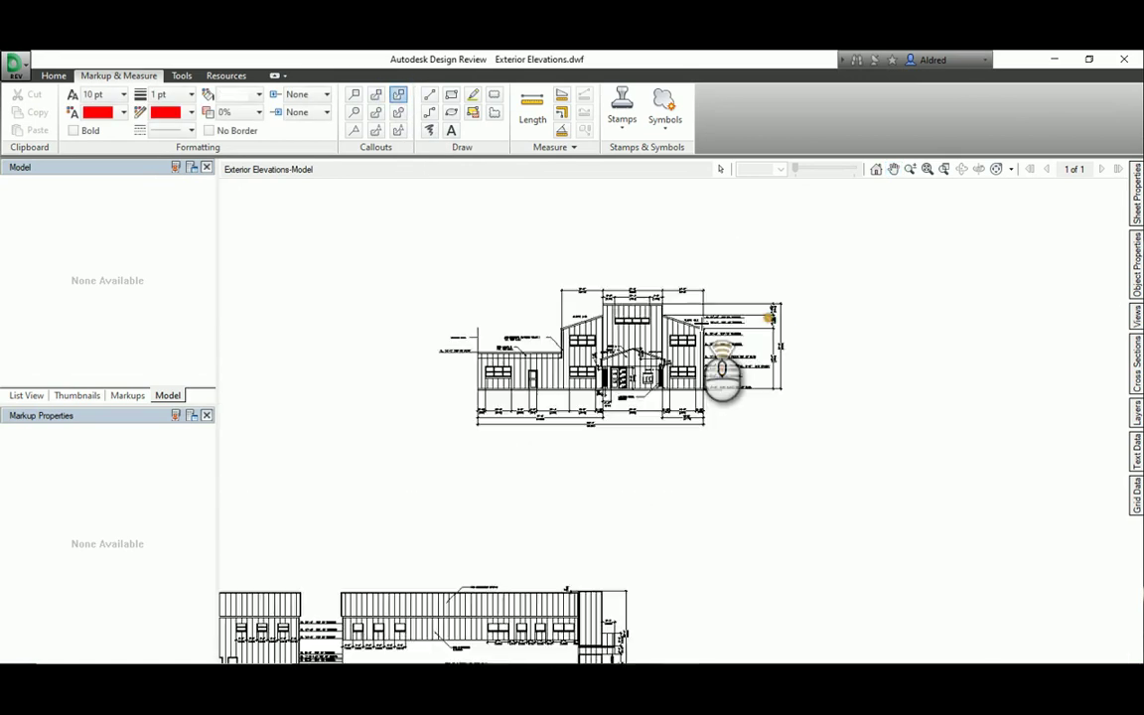
{"action": "scroll", "coordinate": [764, 316], "scroll_direction": "up", "scroll_amount": 3}
{"action": "mouse_move", "coordinate": [539, 282]}
{"action": "left_mouse_down"}
{"action": "mouse_move", "coordinate": [700, 390]}
{"action": "mouse_move", "coordinate": [568, 394]}
{"action": "mouse_move", "coordinate": [566, 374]}
{"action": "mouse_move", "coordinate": [640, 389]}
{"action": "mouse_move", "coordinate": [649, 403]}
{"action": "mouse_move", "coordinate": [722, 391]}
{"action": "mouse_move", "coordinate": [731, 323]}
{"action": "mouse_move", "coordinate": [632, 275]}
{"action": "mouse_move", "coordinate": [533, 280]}
{"action": "left_mouse_up"}
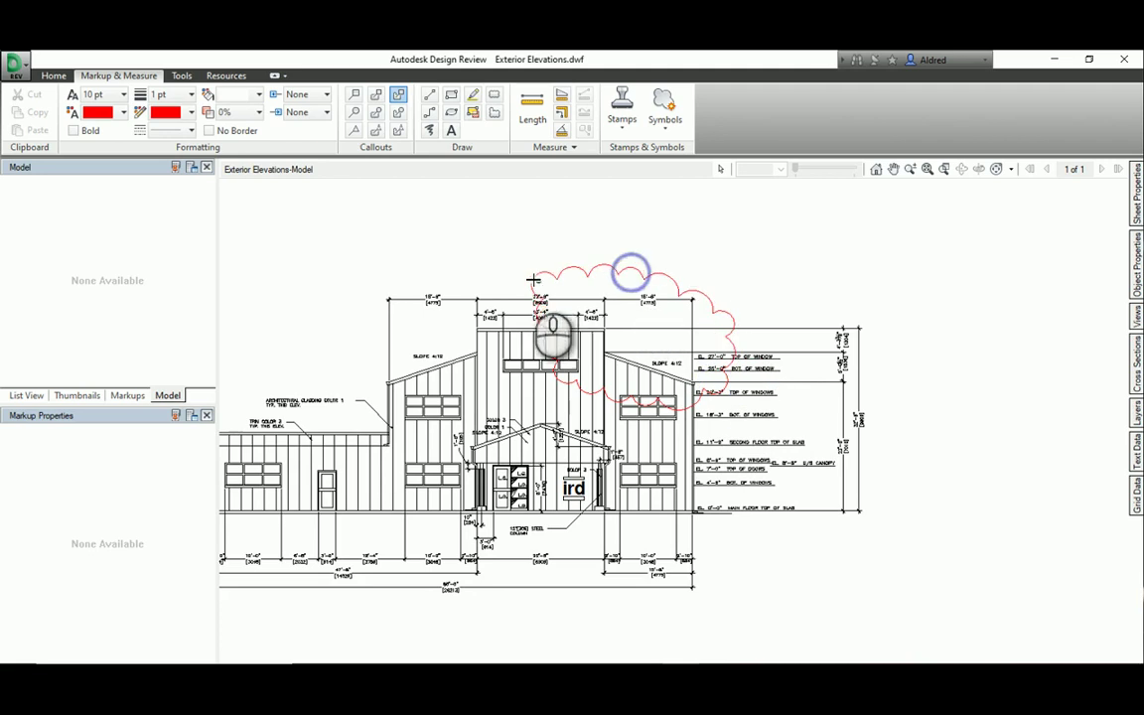
{"action": "left_click", "coordinate": [538, 281]}
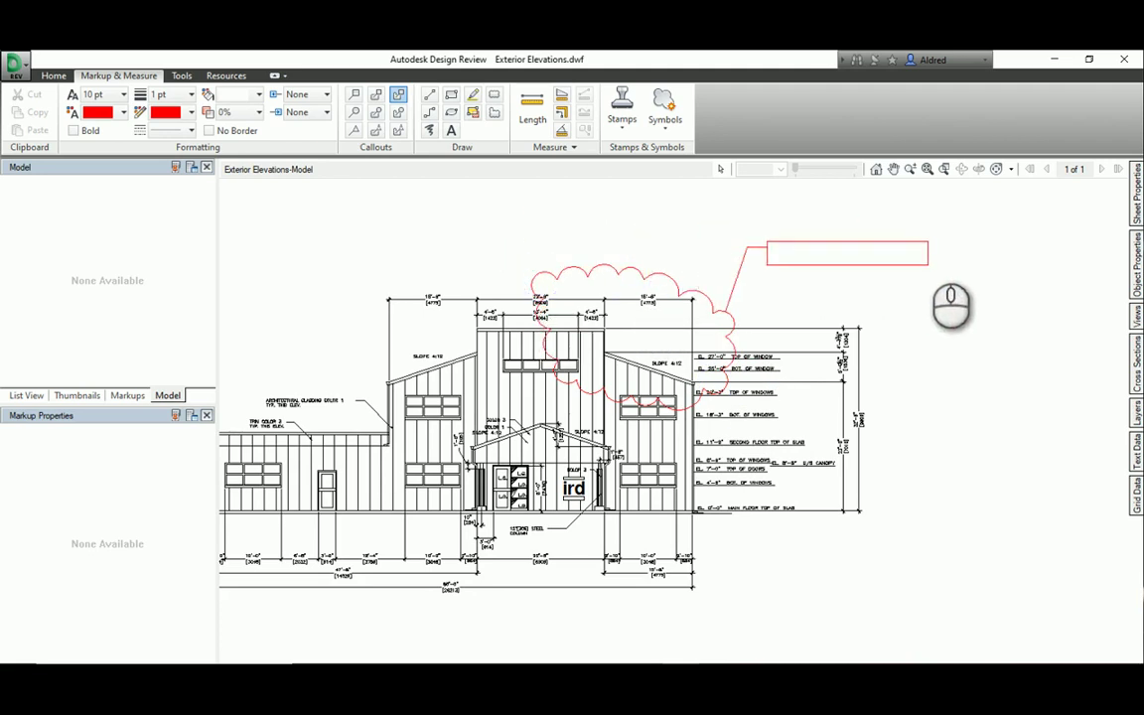
{"action": "left_click", "coordinate": [944, 303]}
{"action": "type", "text": "this "}
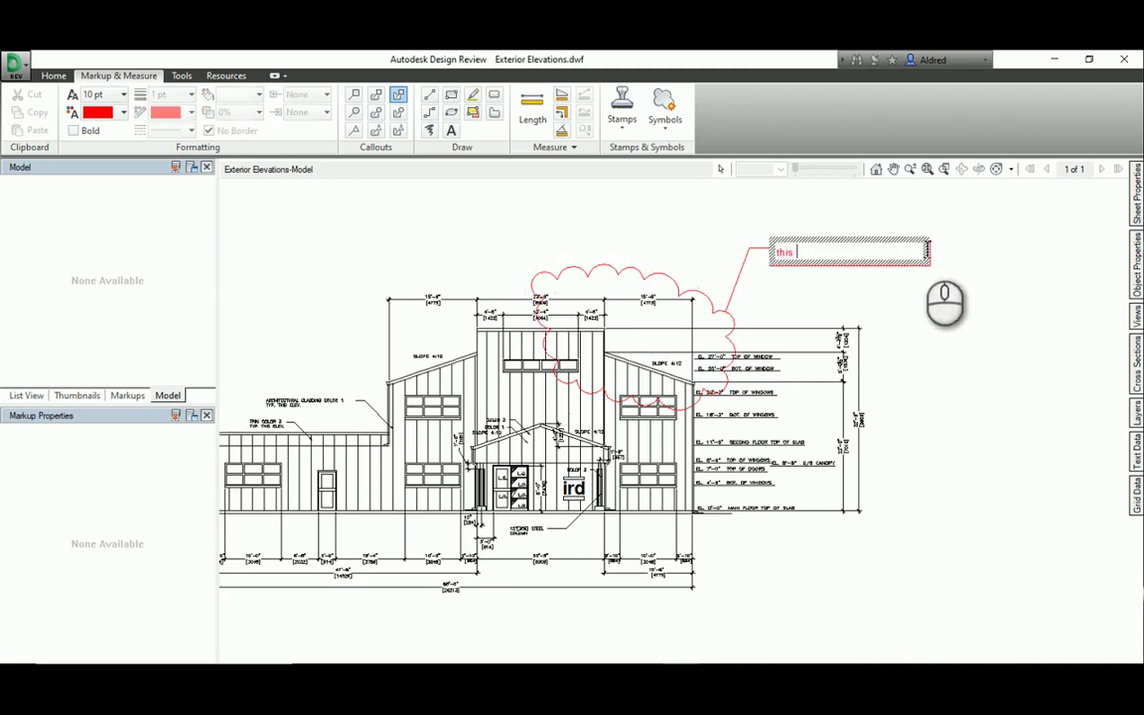
{"action": "type", "text": "need to chan"}
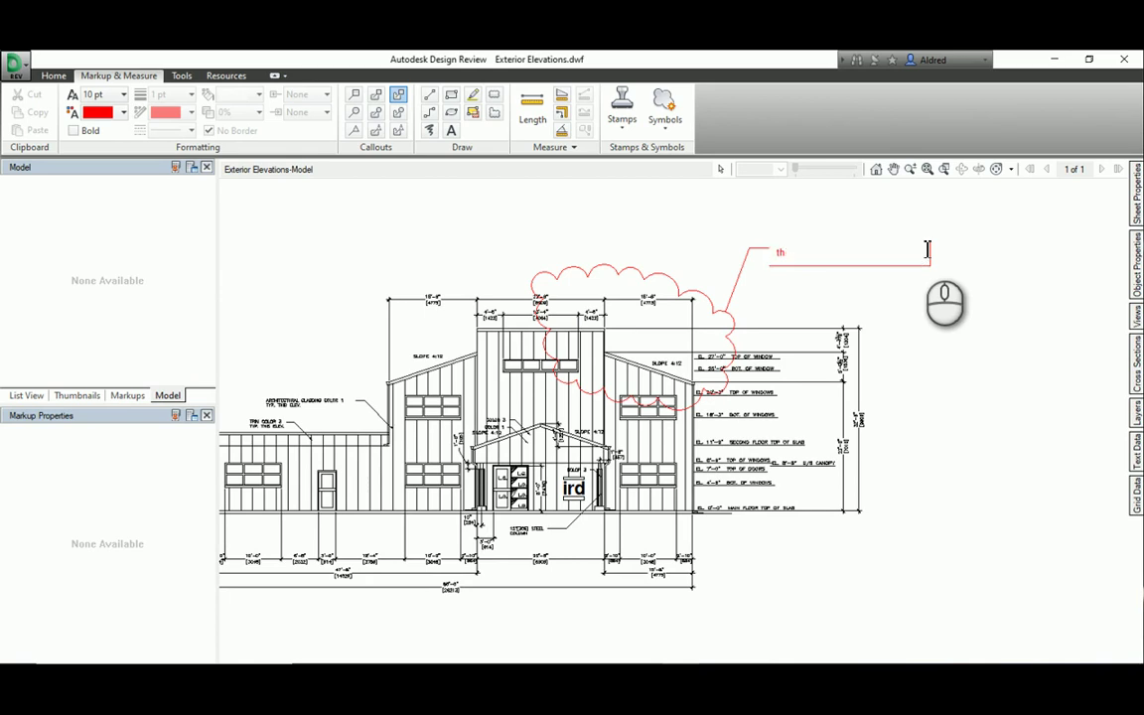
{"action": "type", "text": "ge to an a"}
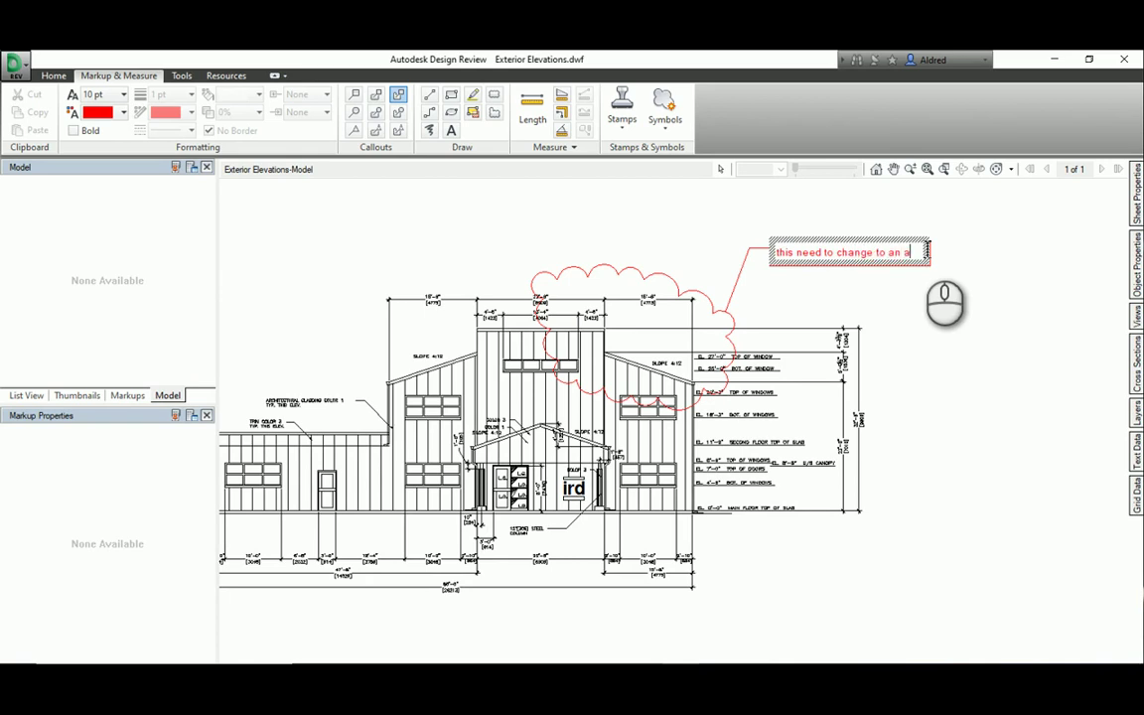
{"action": "type", "text": "ngle of 2.5 deg"}
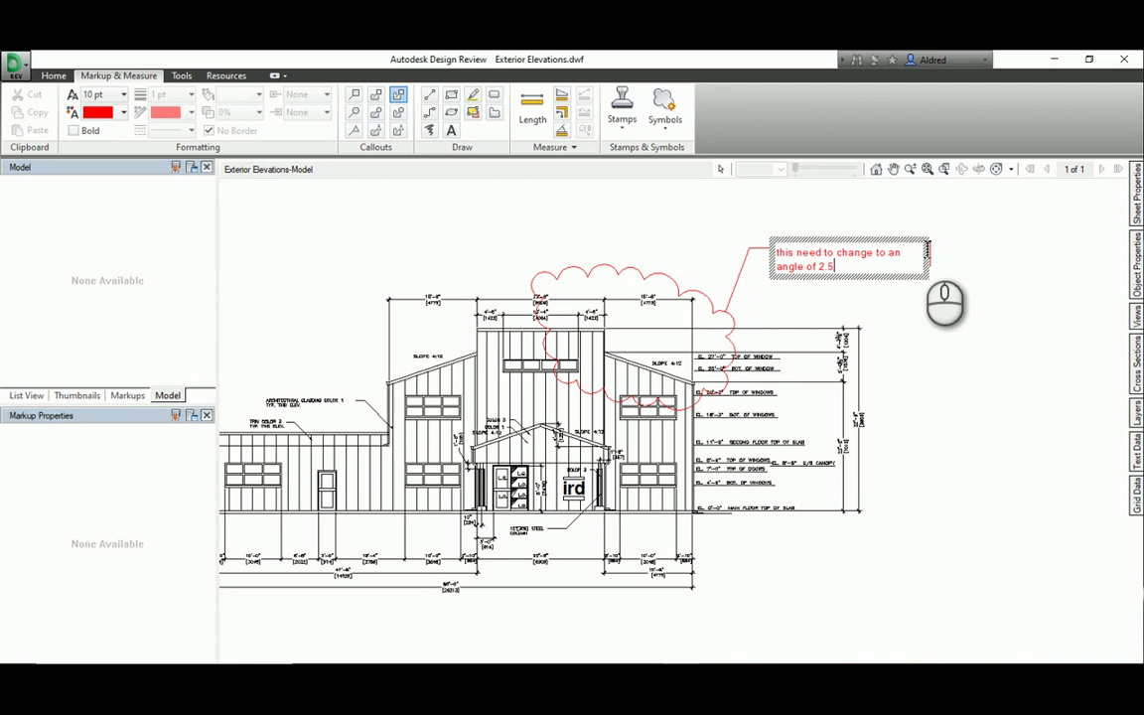
{"action": "left_click", "coordinate": [945, 414]}
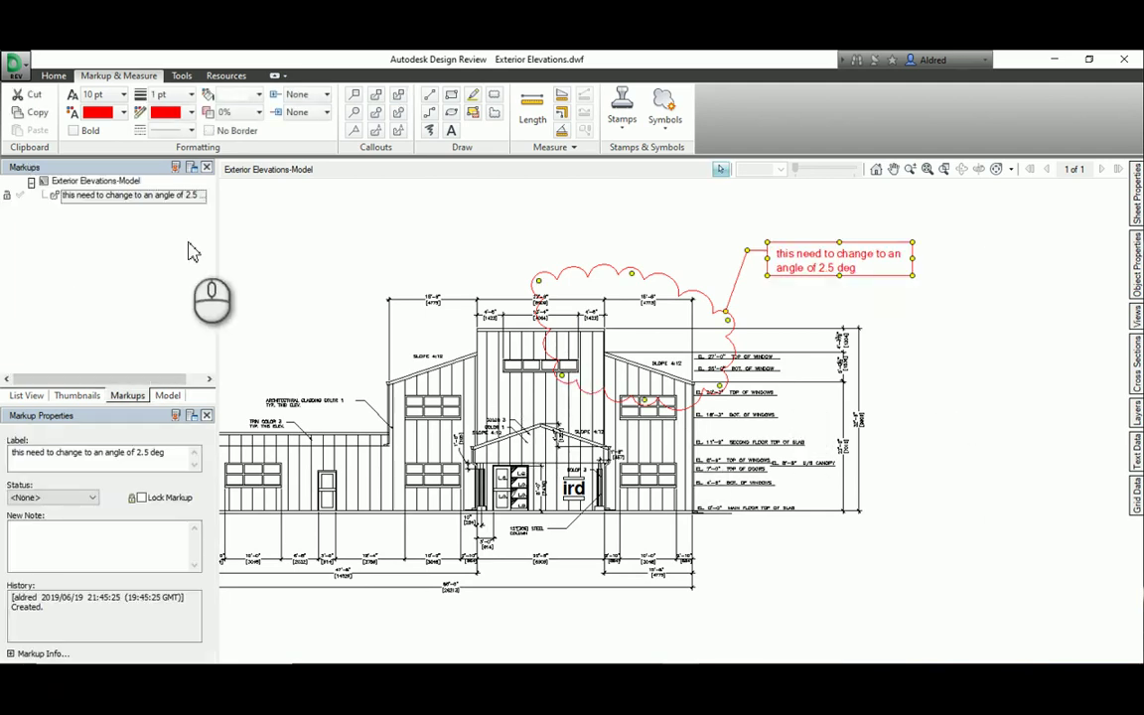
Sketch freehand marks near the left roof slope and save the marked-up DWF
{"action": "left_click", "coordinate": [430, 133]}
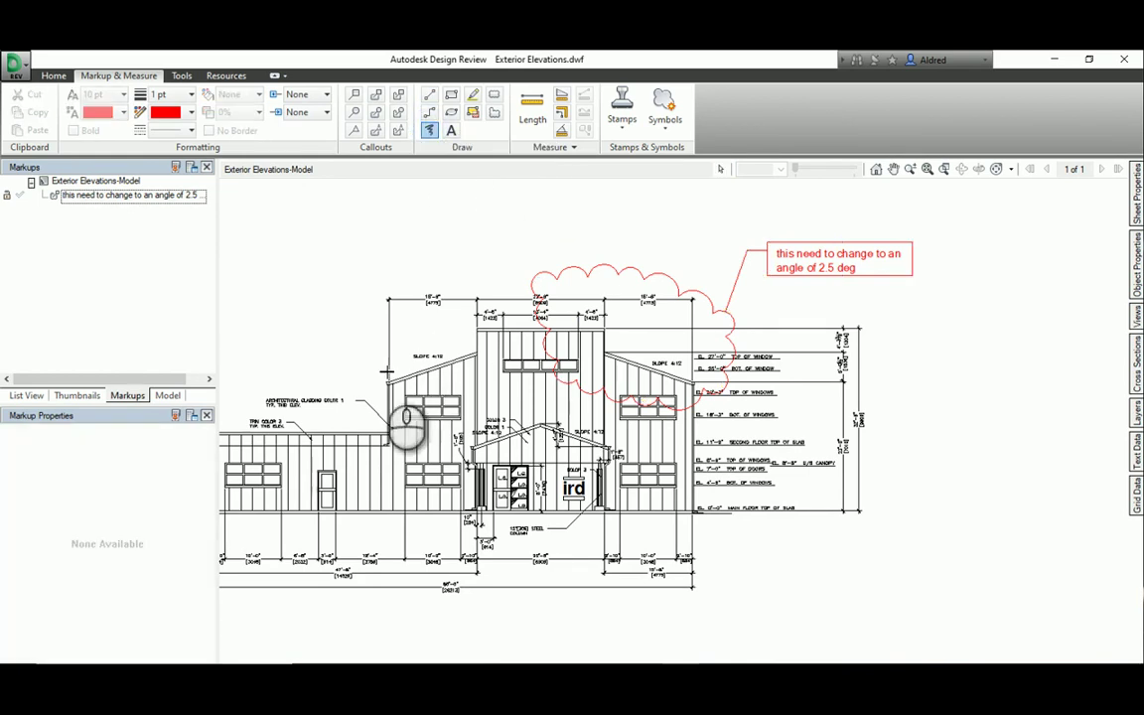
{"action": "mouse_move", "coordinate": [446, 334]}
{"action": "left_mouse_down"}
{"action": "mouse_move", "coordinate": [428, 397]}
{"action": "mouse_move", "coordinate": [456, 420]}
{"action": "left_mouse_up"}
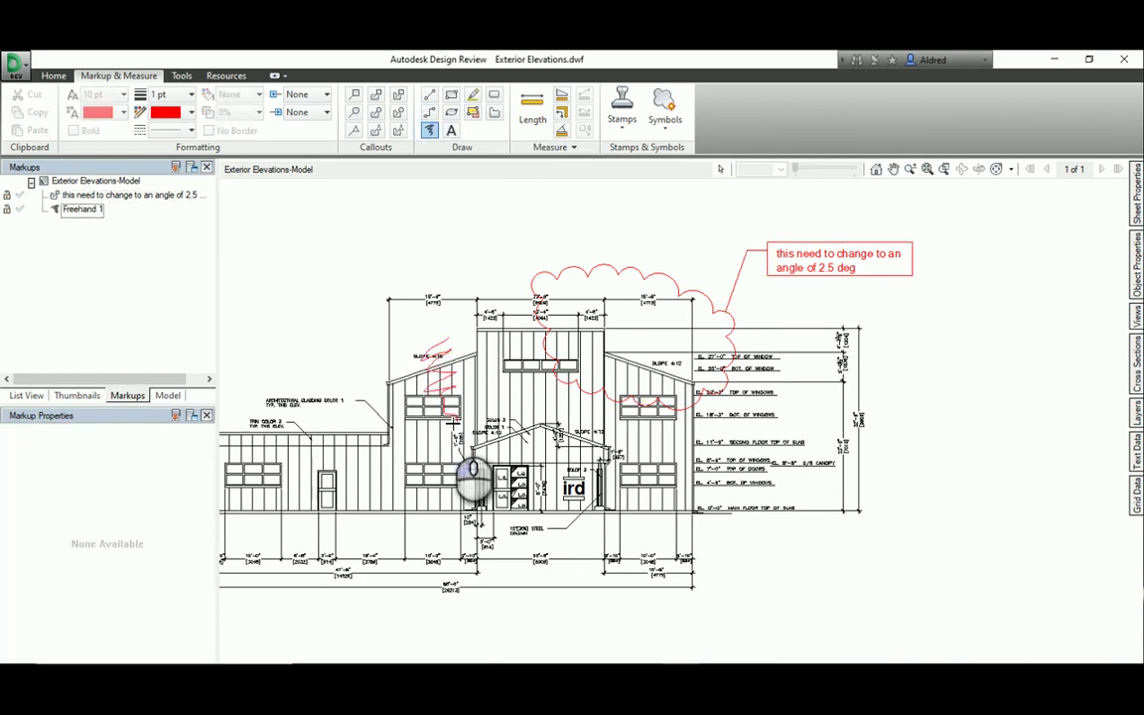
{"action": "left_click", "coordinate": [16, 64]}
{"action": "left_click", "coordinate": [44, 166]}
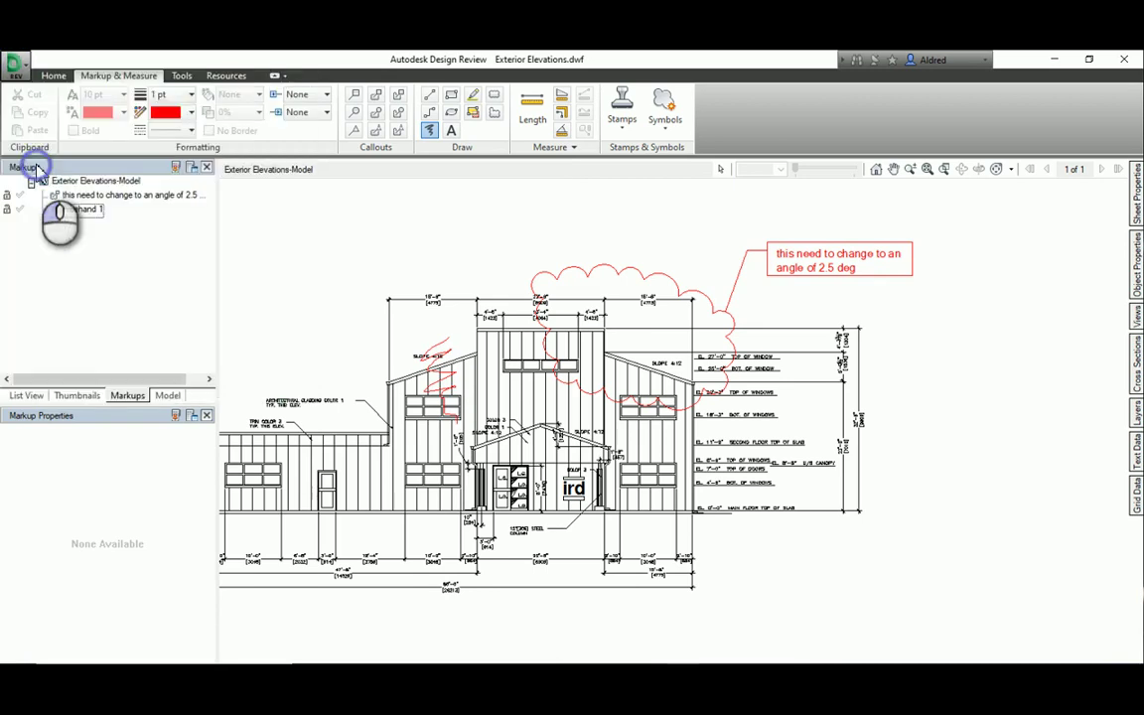
{"action": "scroll", "coordinate": [580, 264], "scroll_direction": "up", "scroll_amount": 3}
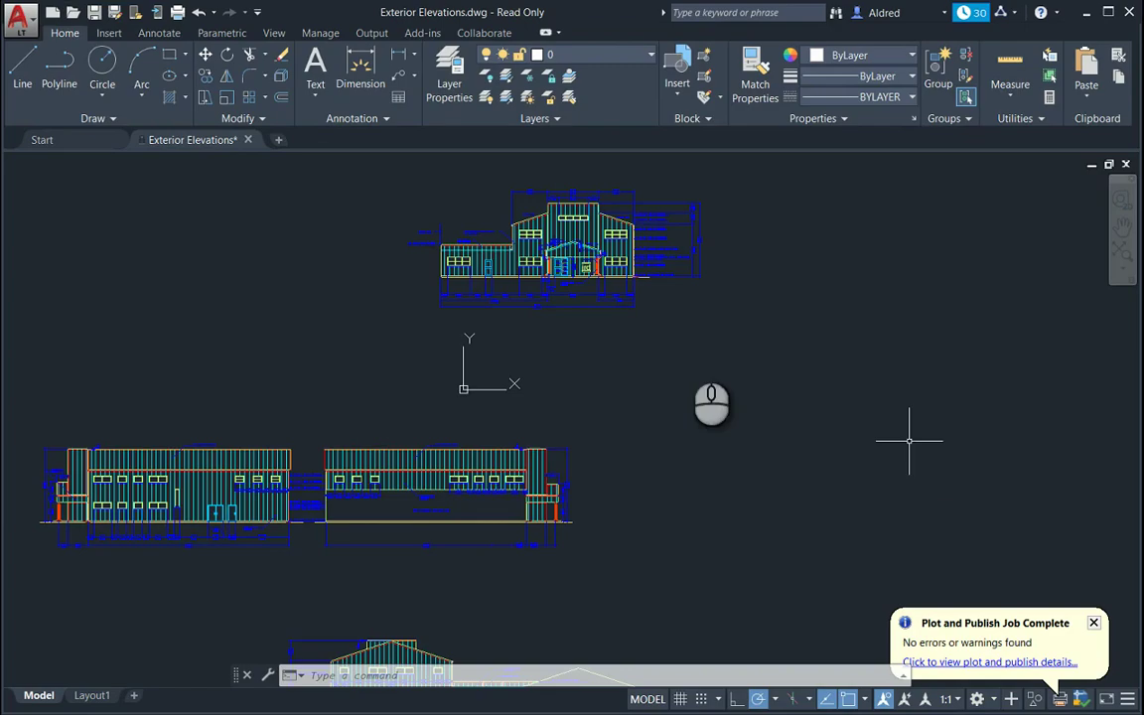
Start the open-markup-DWF command, then cancel its file dialog
{"action": "middle_click_drag", "start_coordinate": [496, 350], "coordinate": [705, 378]}
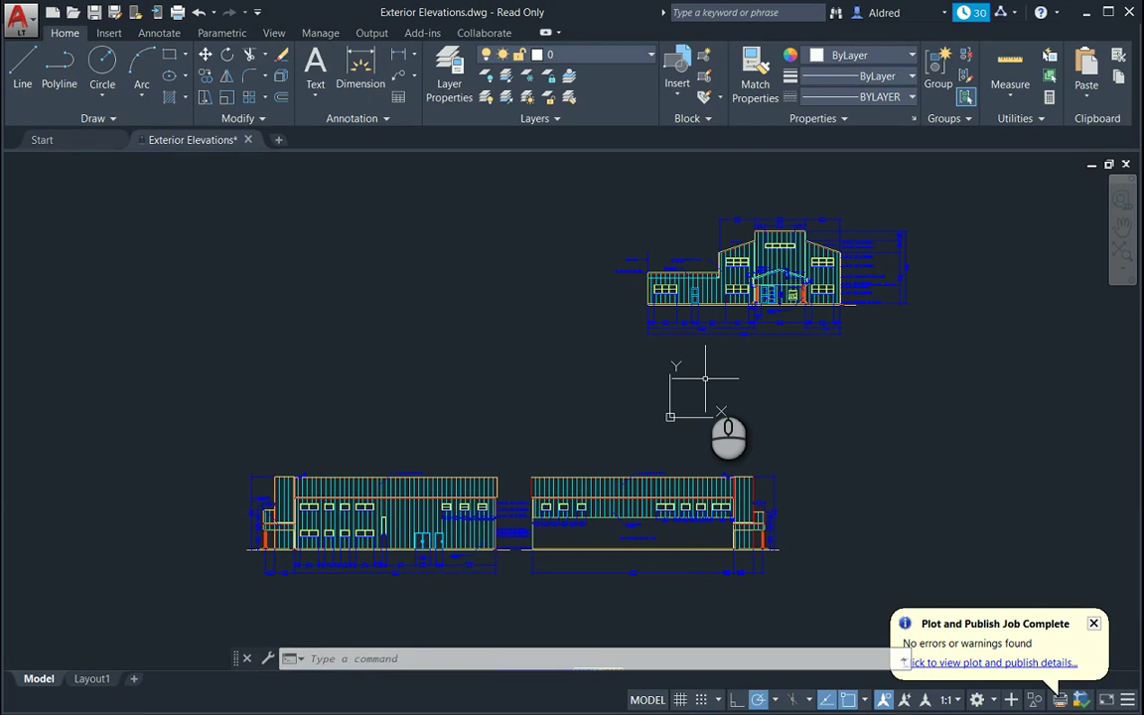
{"action": "type", "text": "dwf"}
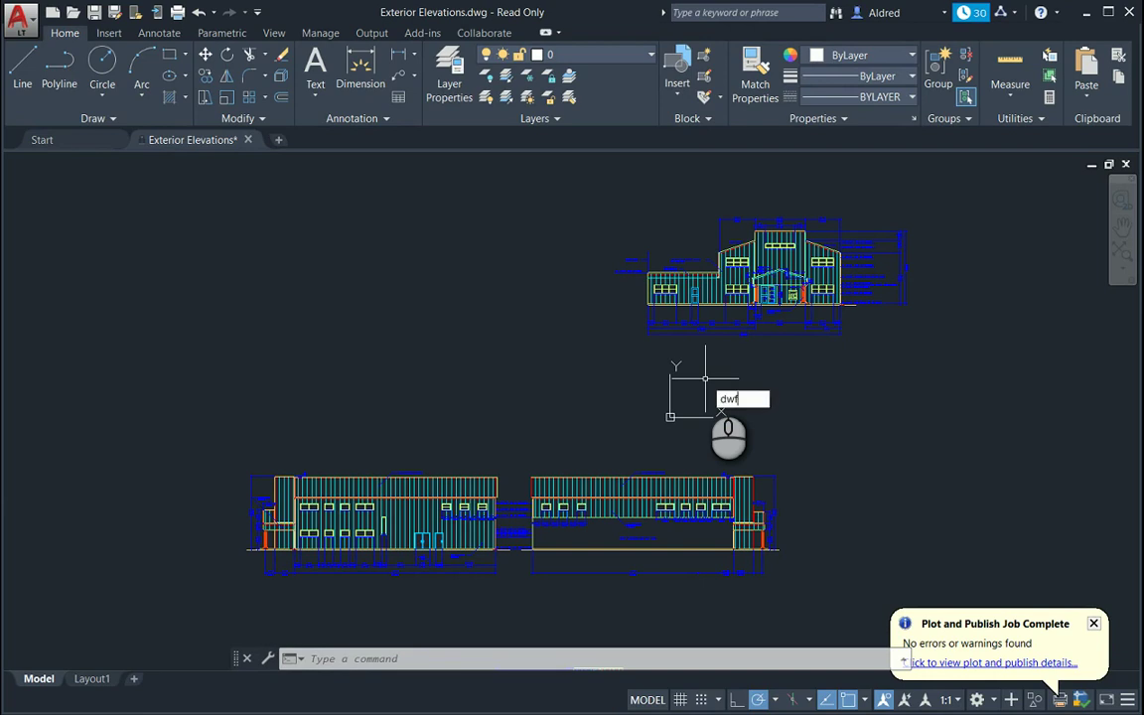
{"action": "key", "text": "BackSpace"}
{"action": "key", "text": "BackSpace"}
{"action": "key", "text": "BackSpace"}
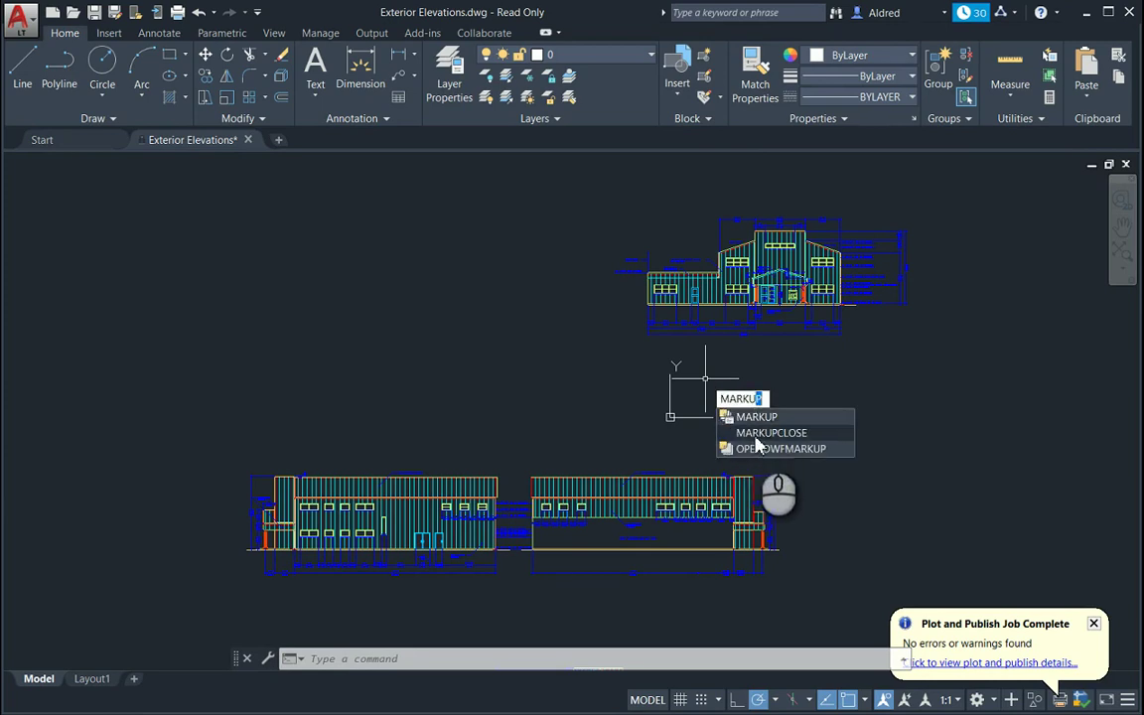
{"action": "left_click", "coordinate": [747, 452]}
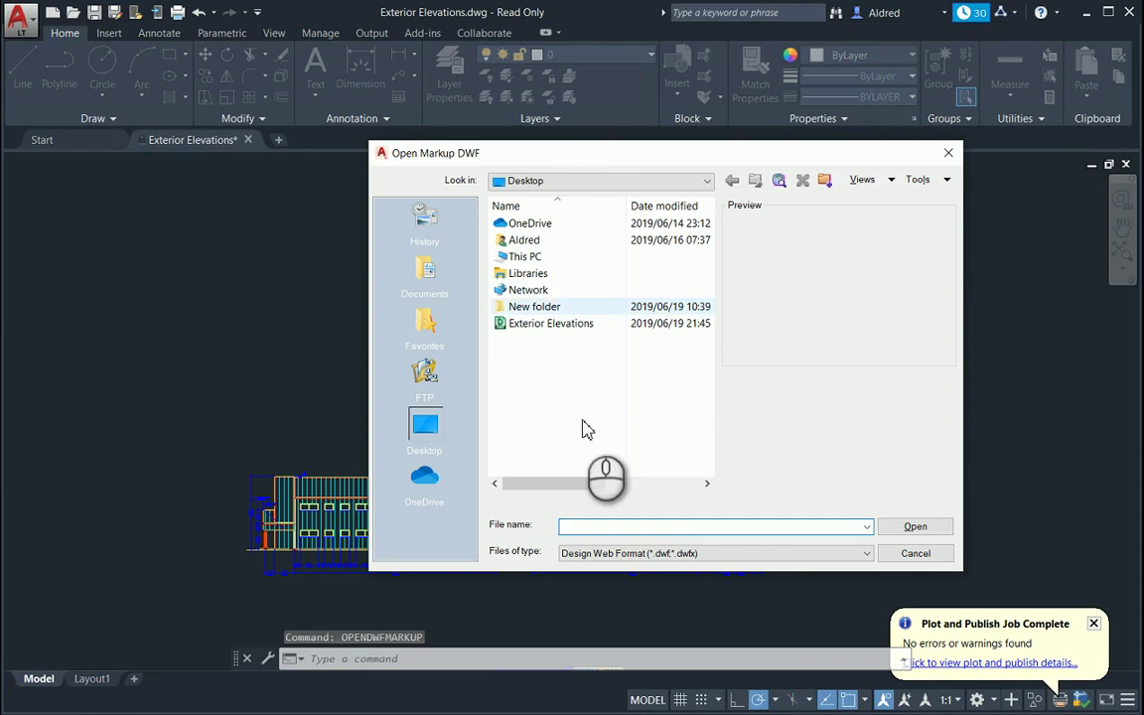
{"action": "left_click", "coordinate": [949, 152]}
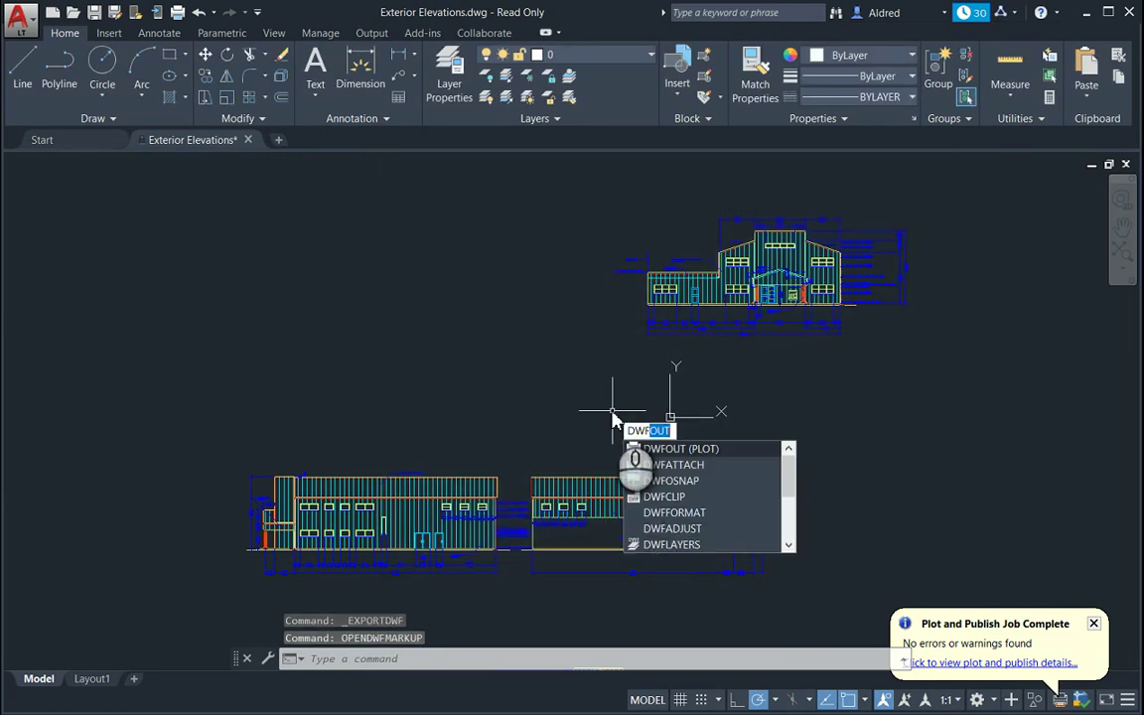
Open the Markup Set Manager with the MARKUP command
{"action": "key", "text": "BackSpace"}
{"action": "key", "text": "BackSpace"}
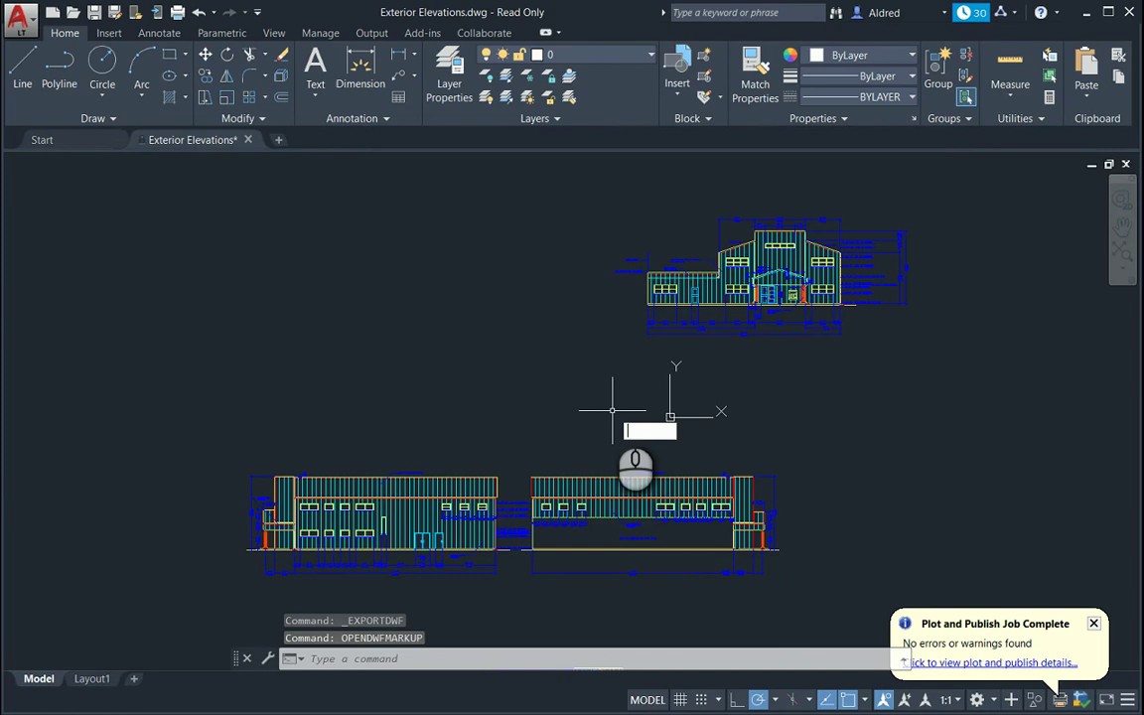
{"action": "type", "text": "marku"}
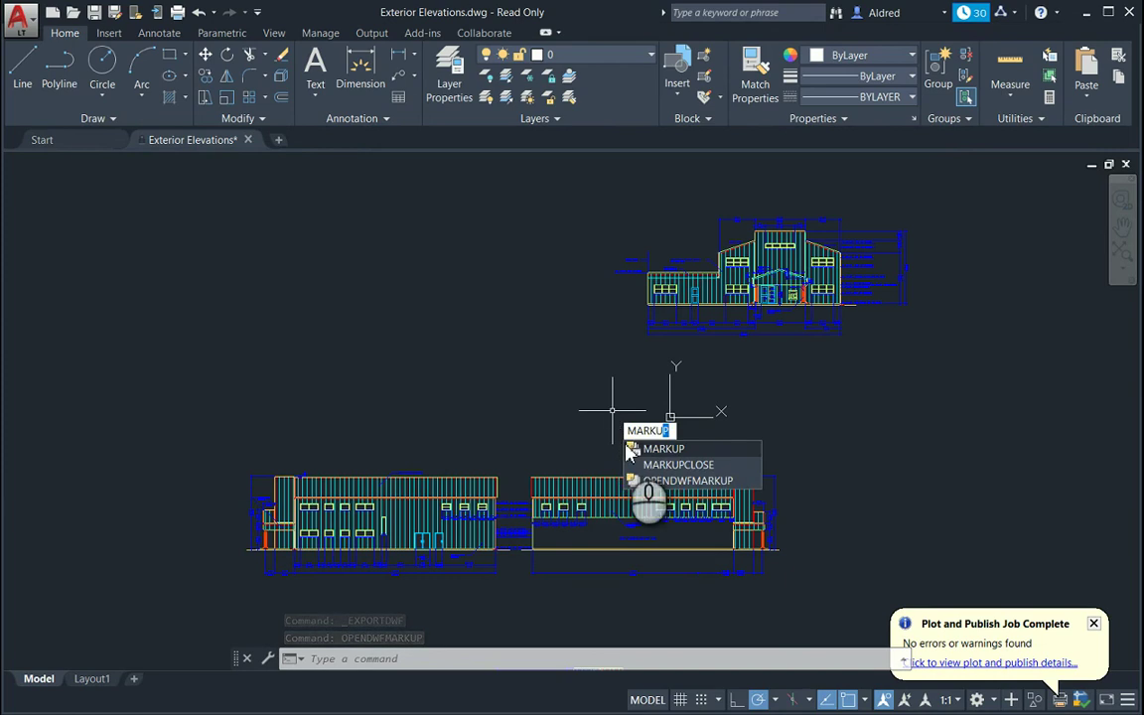
{"action": "left_click", "coordinate": [681, 447]}
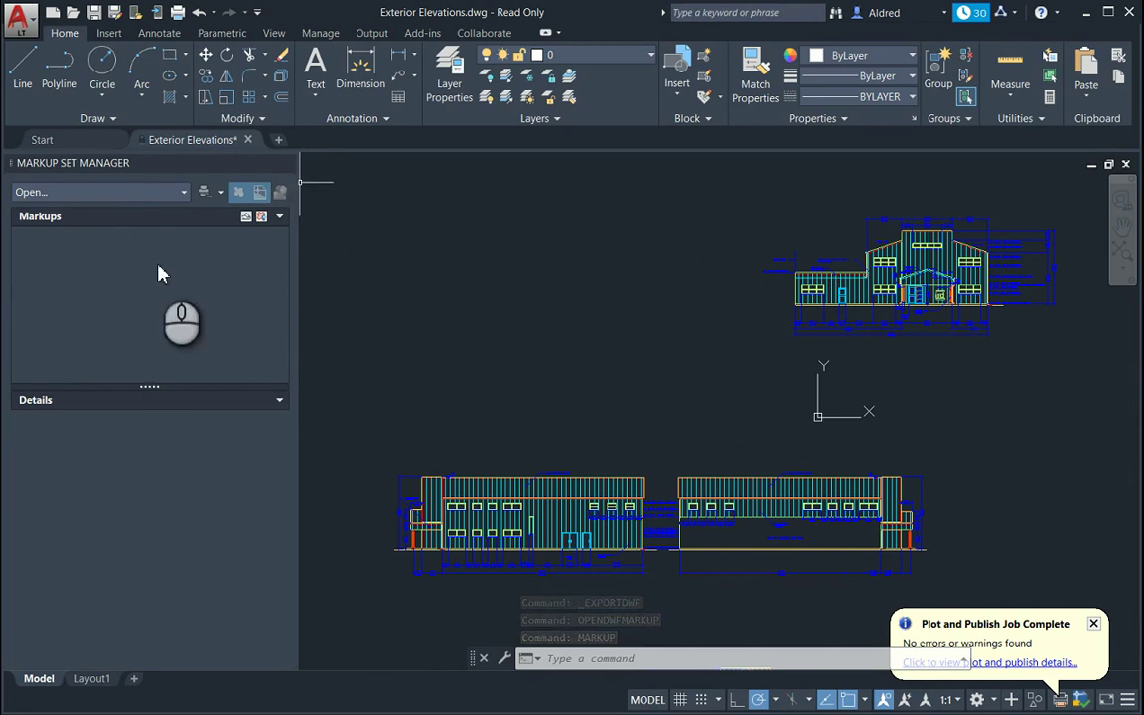
Load Exterior Elevations.dwf as a read-only markup set
{"action": "left_click", "coordinate": [184, 193]}
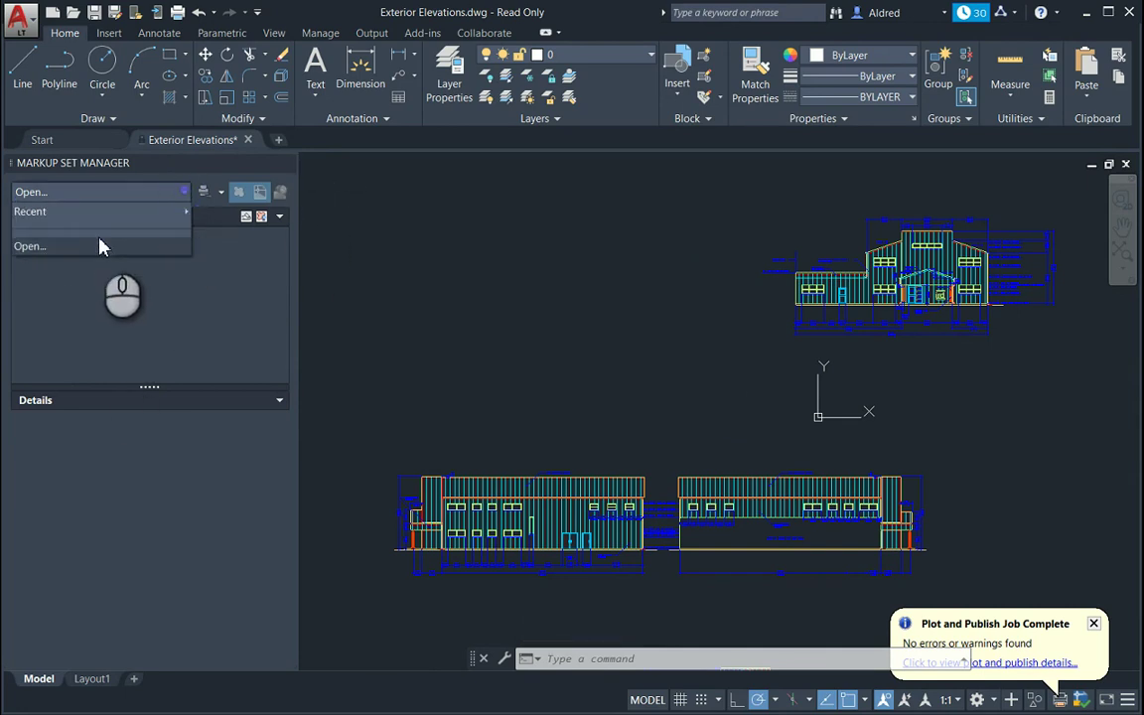
{"action": "left_click", "coordinate": [70, 248]}
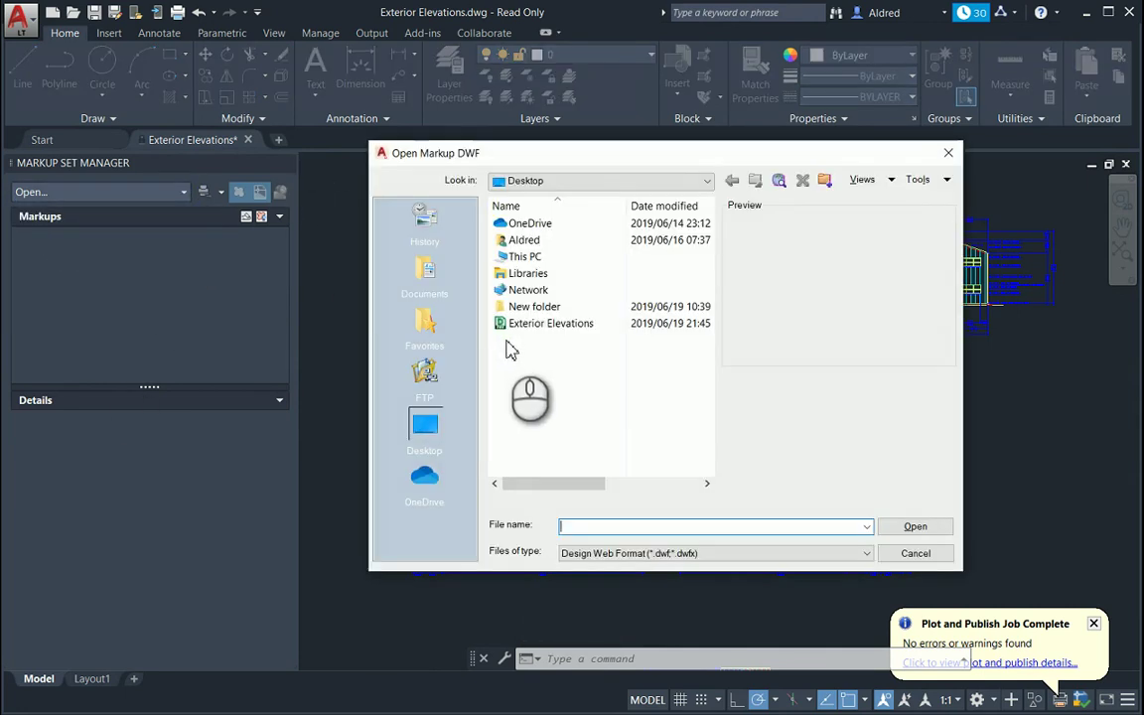
{"action": "left_click", "coordinate": [536, 322]}
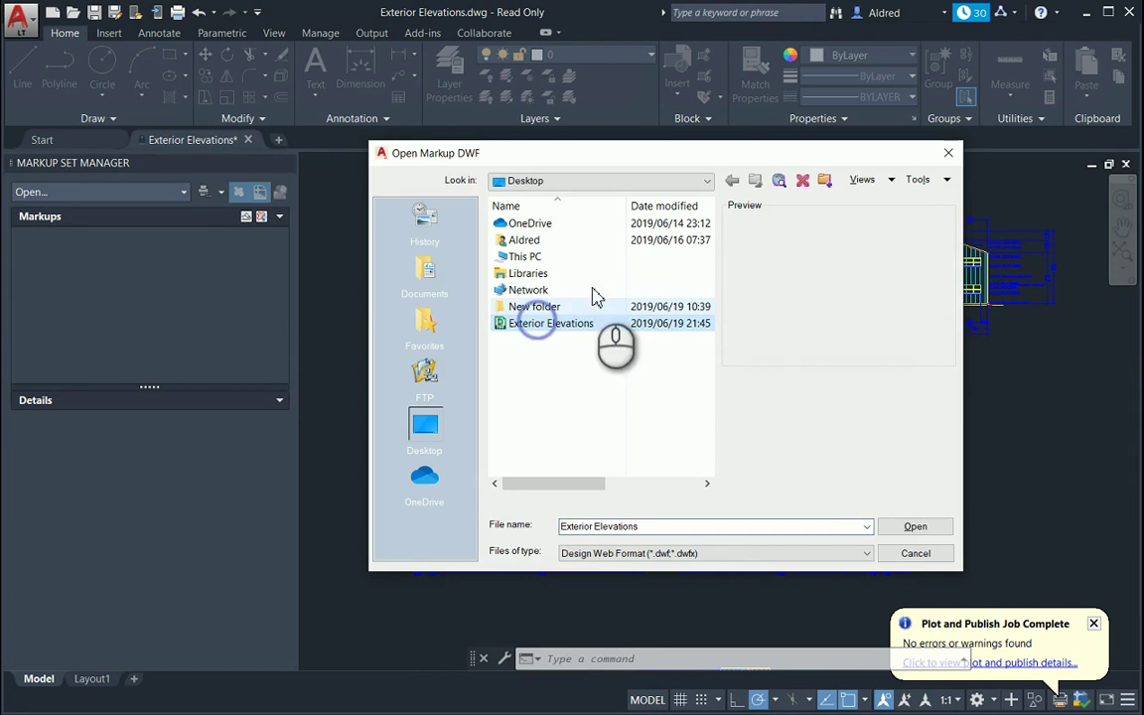
{"action": "left_click", "coordinate": [929, 529]}
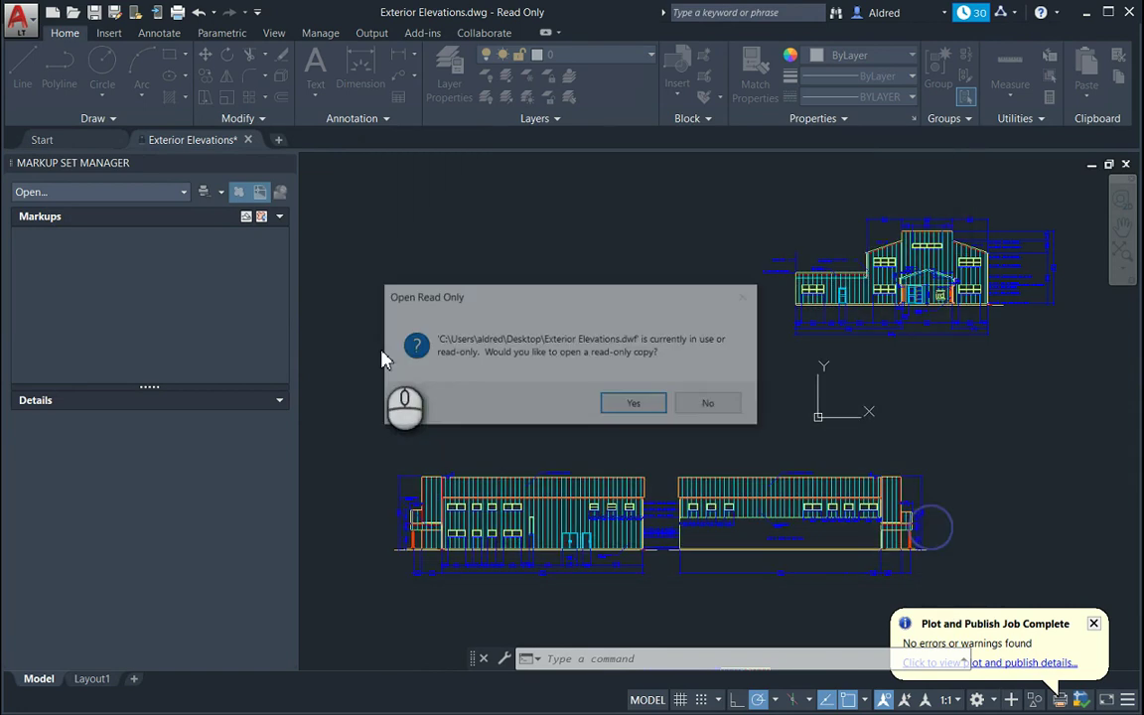
{"action": "left_click", "coordinate": [631, 403]}
Expand the Exterior Elevations-Model sheet and select the 2.5 deg angle markup
{"action": "left_click", "coordinate": [75, 252]}
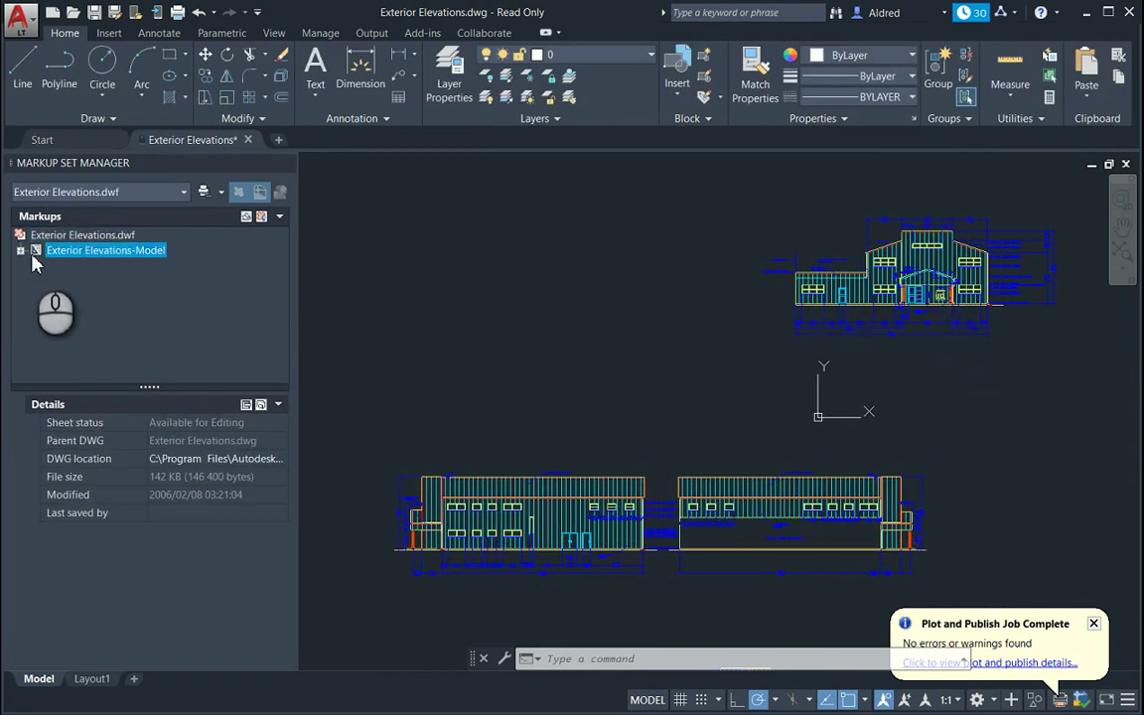
{"action": "left_click", "coordinate": [20, 250]}
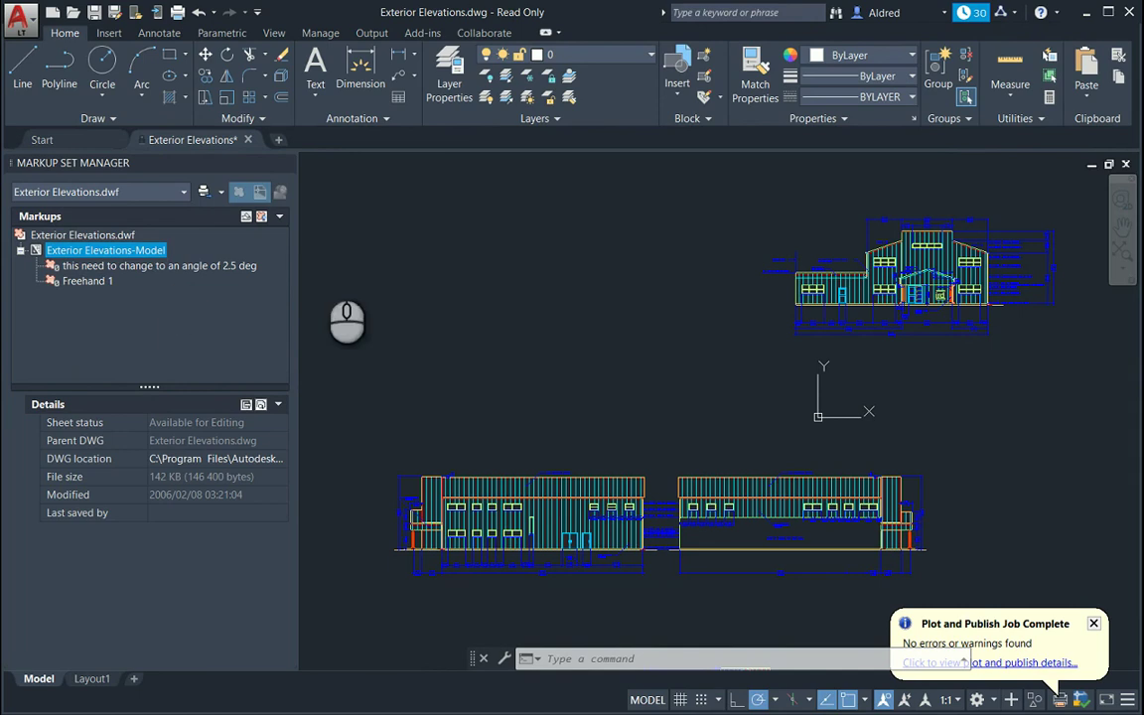
{"action": "left_click", "coordinate": [95, 678]}
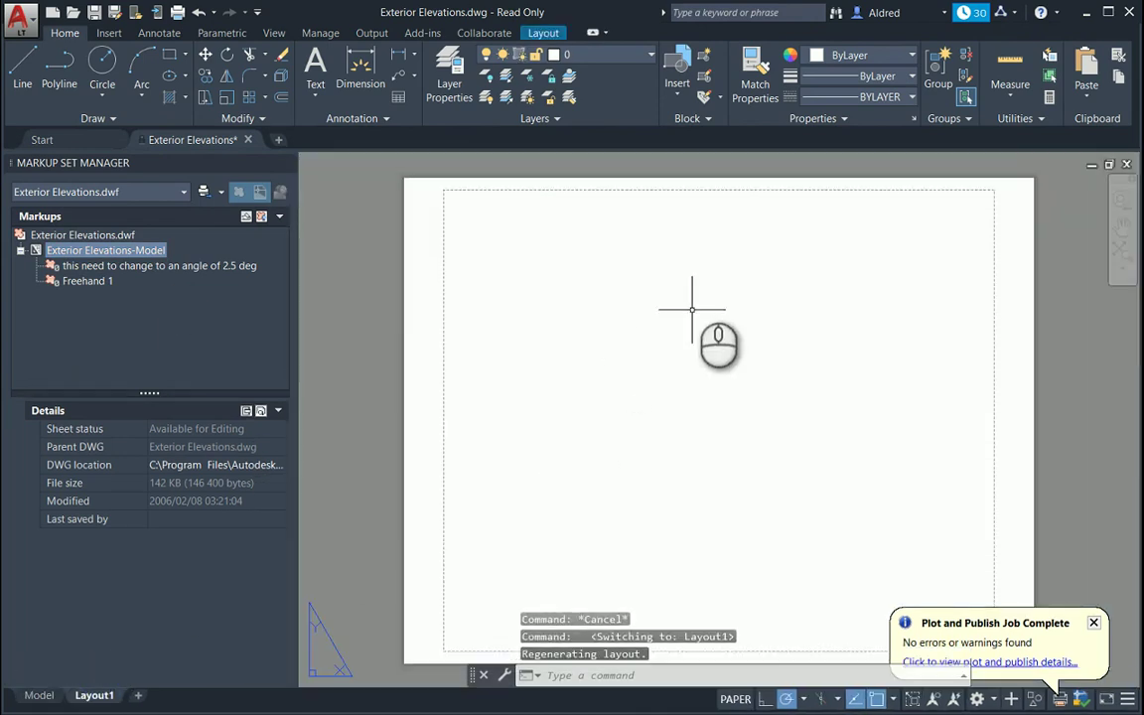
{"action": "left_click", "coordinate": [42, 696]}
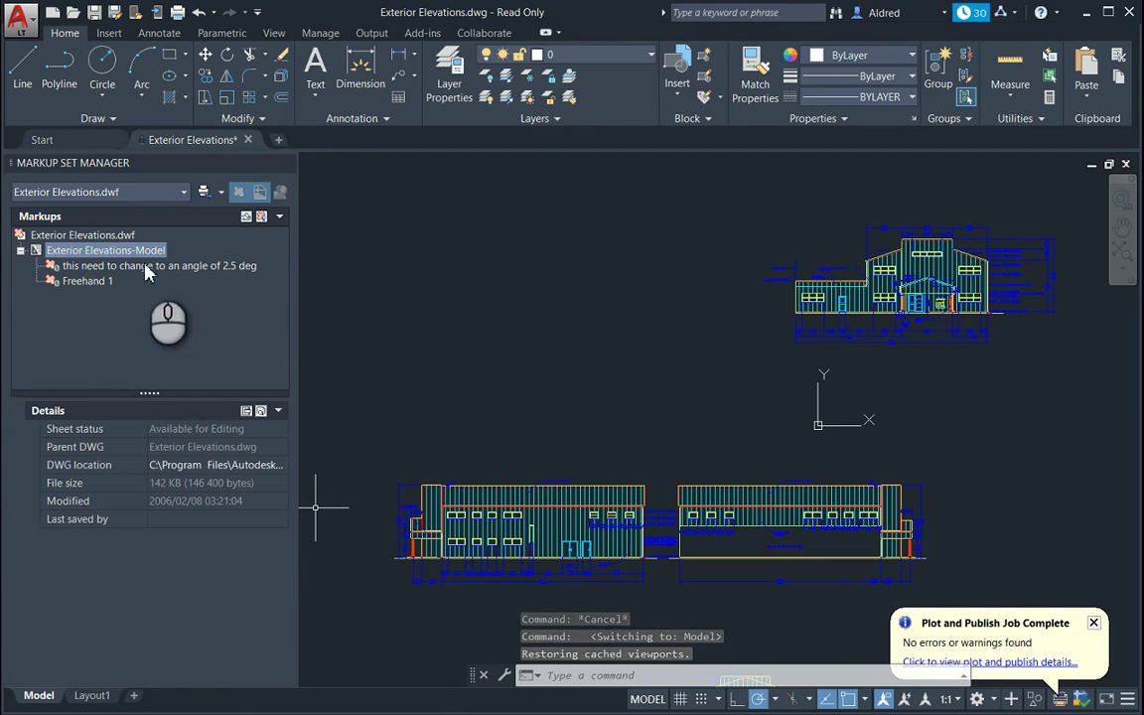
{"action": "left_click", "coordinate": [96, 265]}
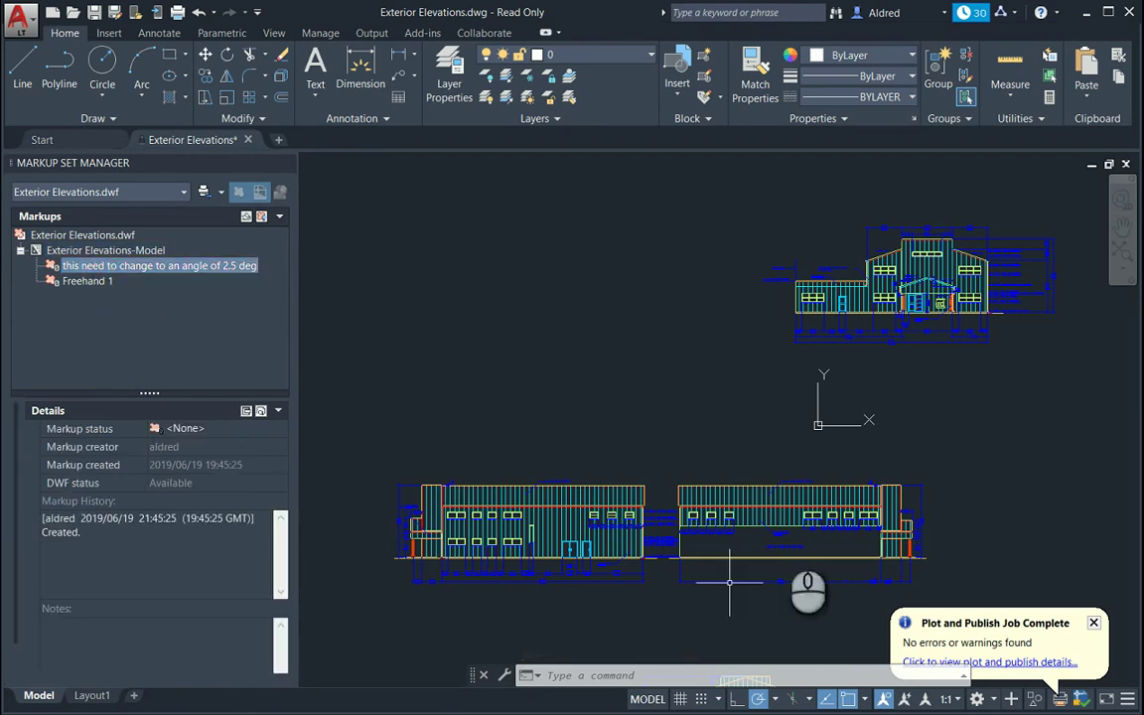
{"action": "middle_click_drag", "start_coordinate": [735, 316], "coordinate": [515, 416]}
{"action": "scroll", "coordinate": [815, 365], "scroll_direction": "up", "scroll_amount": 2}
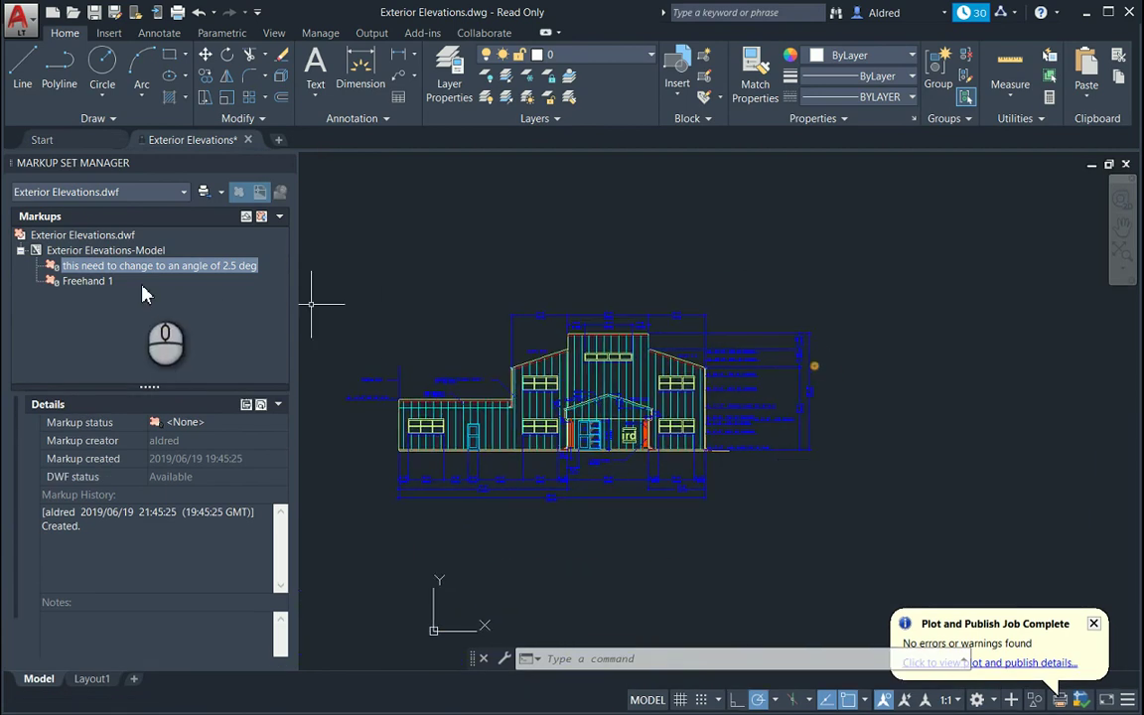
Open the 2.5 deg angle markup on the drawing and zoom in on its cloud
{"action": "right_click", "coordinate": [138, 271]}
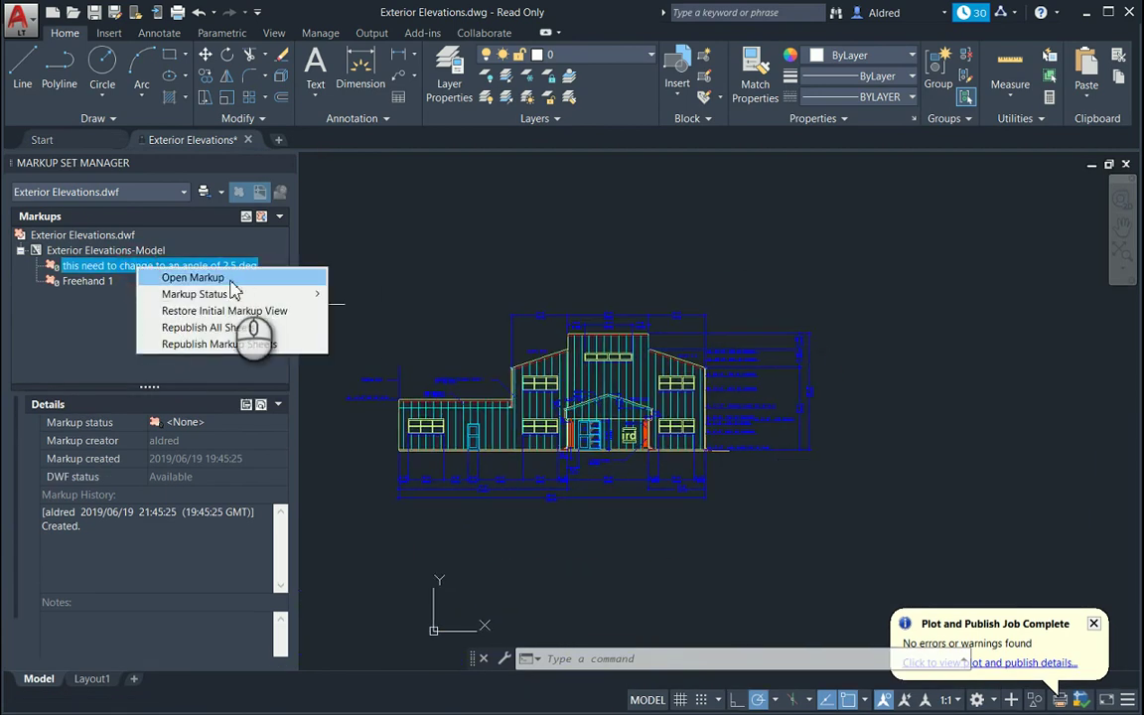
{"action": "left_click", "coordinate": [233, 284]}
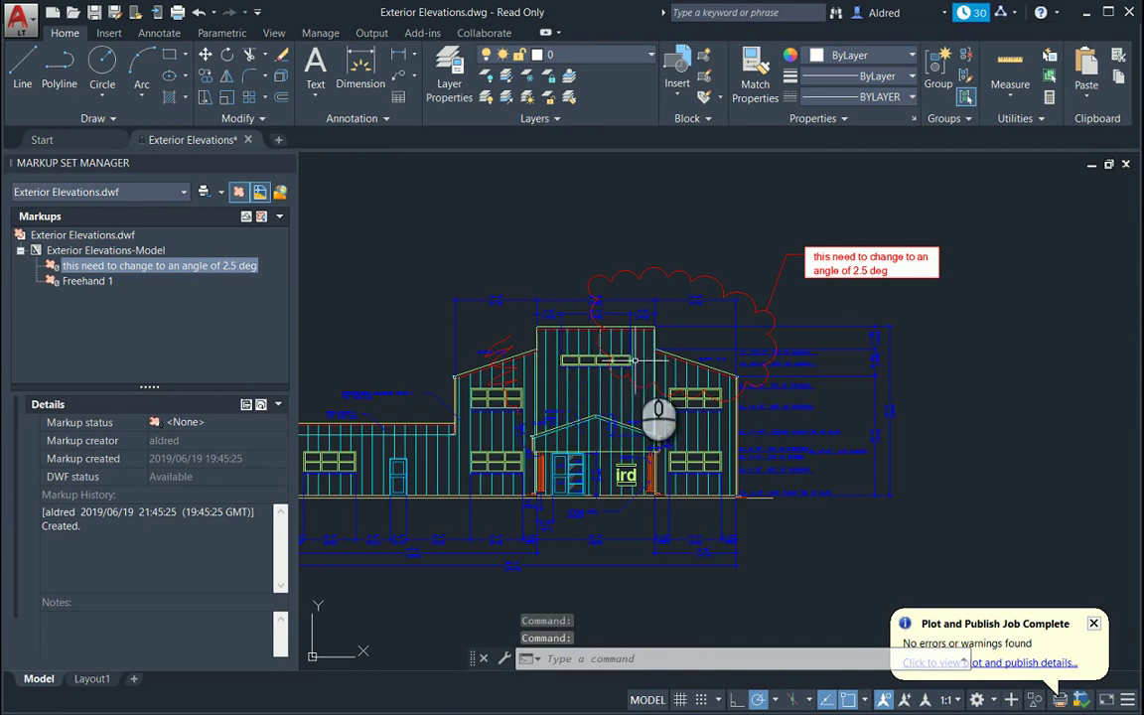
{"action": "middle_click_drag", "start_coordinate": [642, 324], "coordinate": [660, 341]}
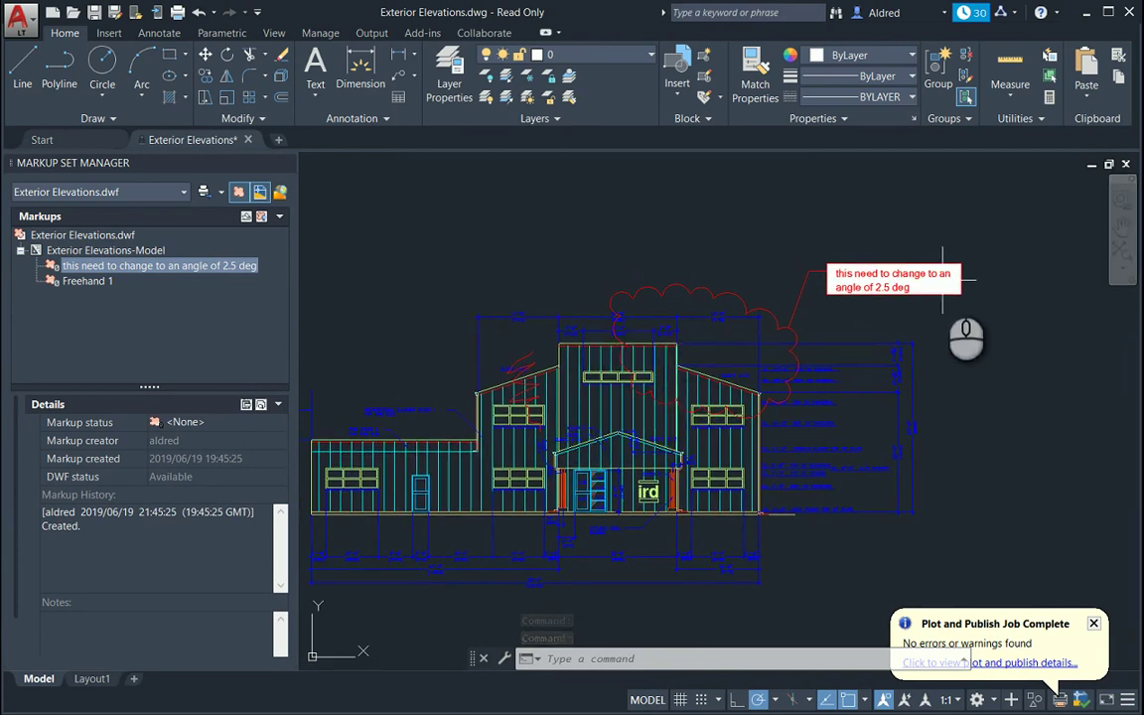
{"action": "scroll", "coordinate": [941, 278], "scroll_direction": "up", "scroll_amount": 4}
{"action": "scroll", "coordinate": [716, 266], "scroll_direction": "down", "scroll_amount": 5}
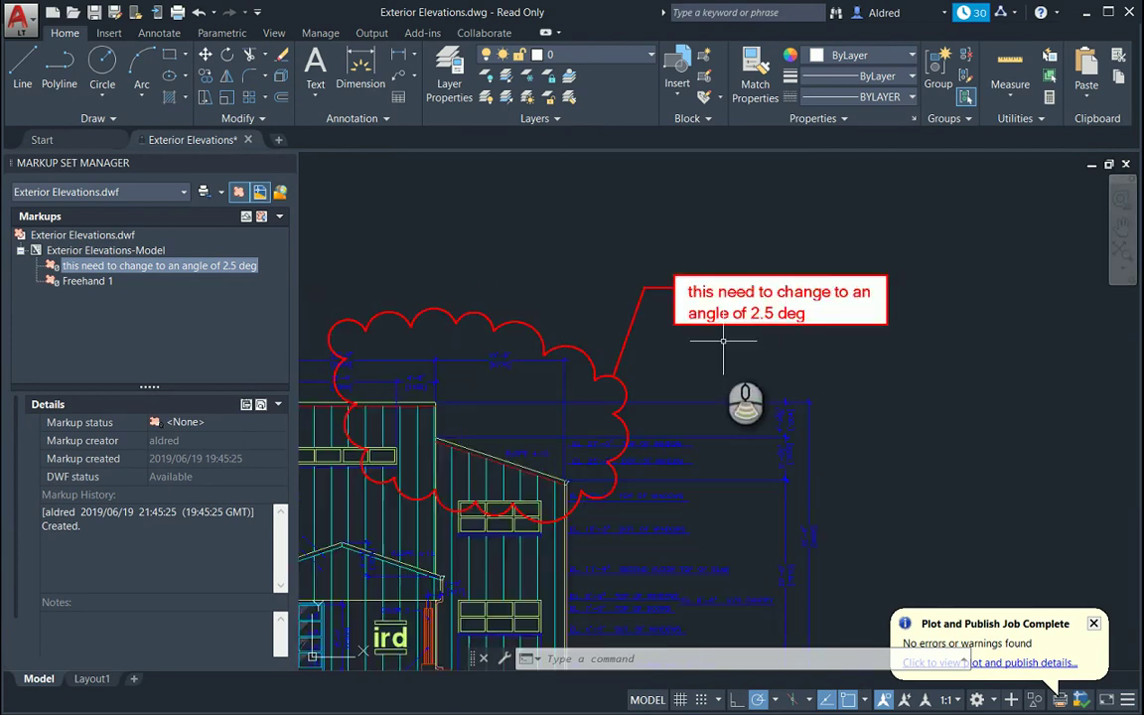
{"action": "scroll", "coordinate": [814, 437], "scroll_direction": "up", "scroll_amount": 5}
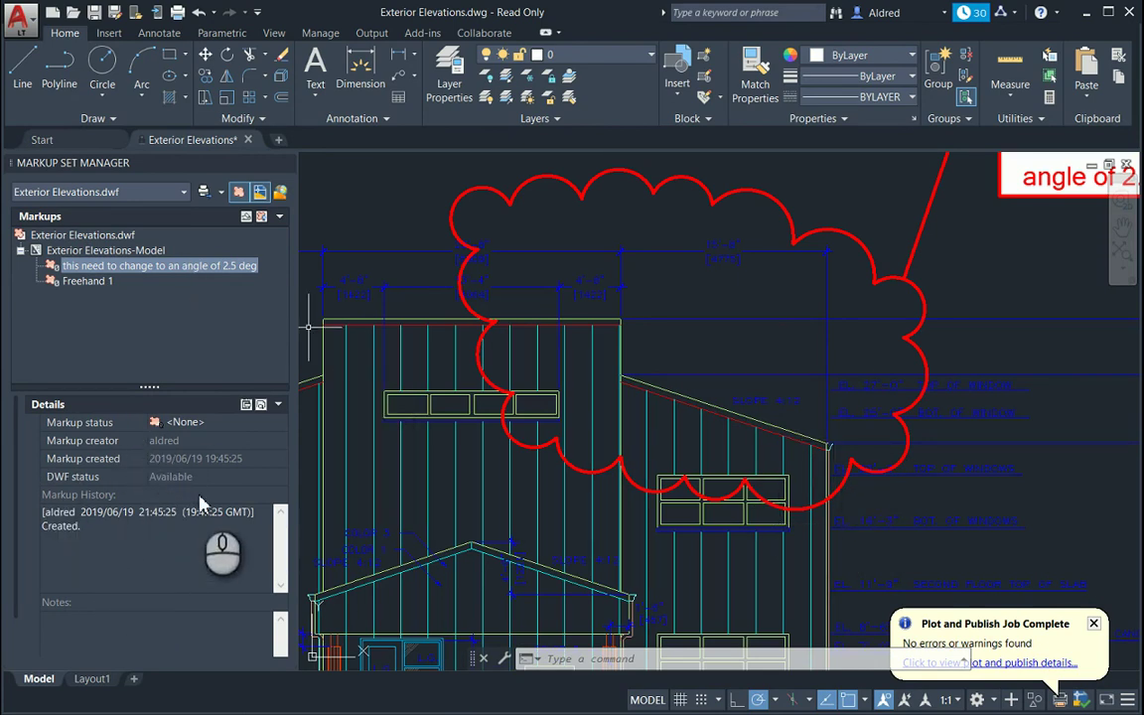
Mark the 2.5 deg callout as Done and note that the roof pitch was changed
{"action": "left_click", "coordinate": [281, 422]}
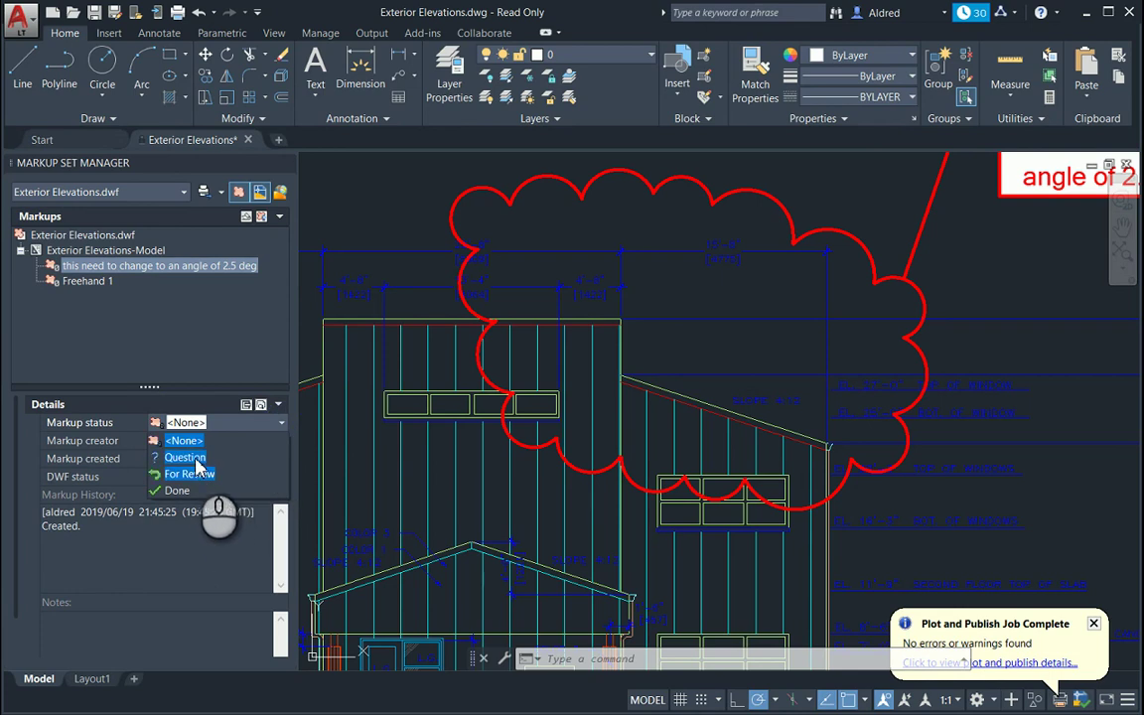
{"action": "left_click", "coordinate": [189, 458]}
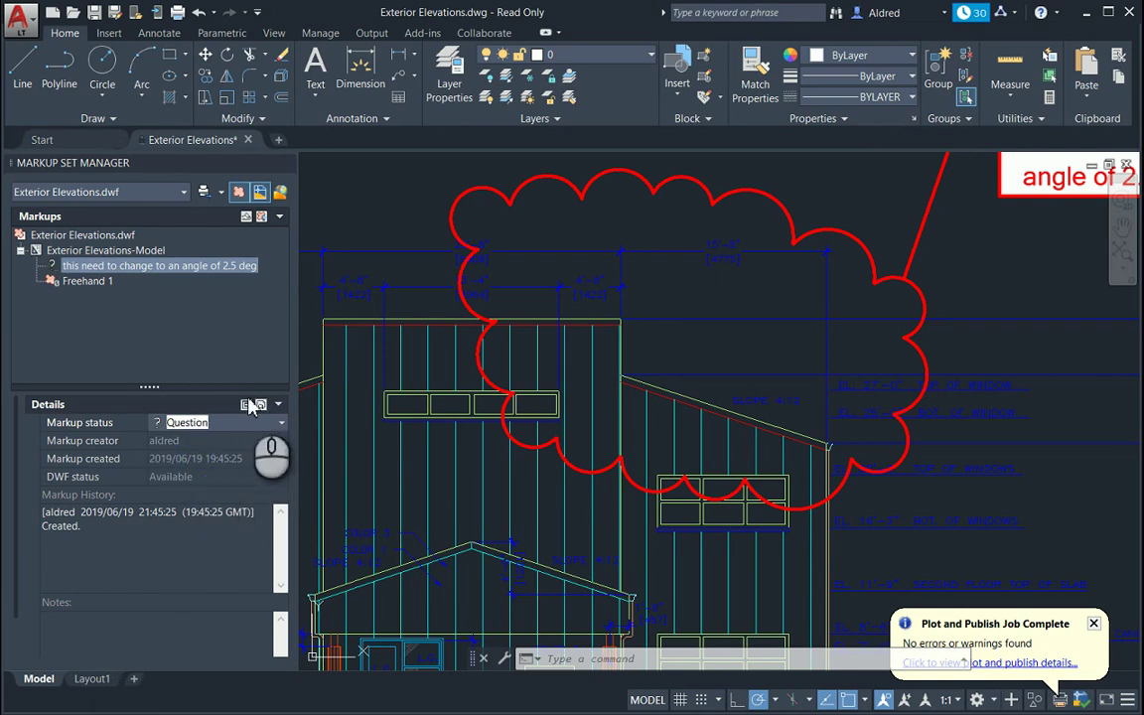
{"action": "left_click", "coordinate": [274, 425]}
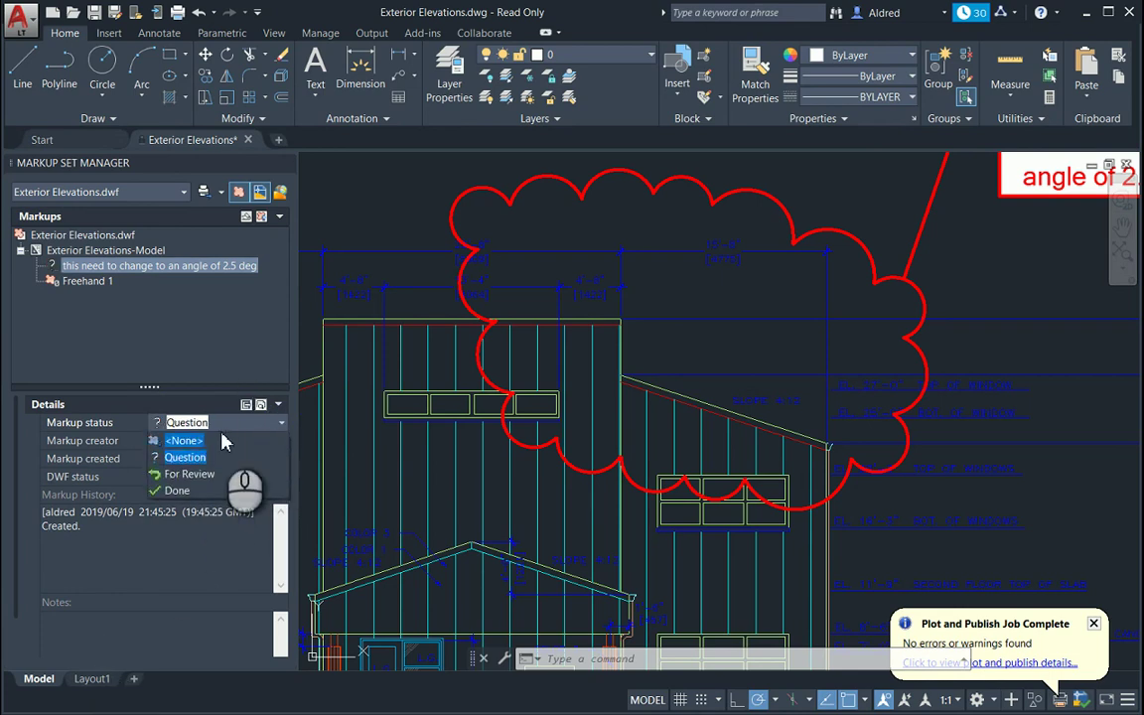
{"action": "left_click", "coordinate": [178, 491]}
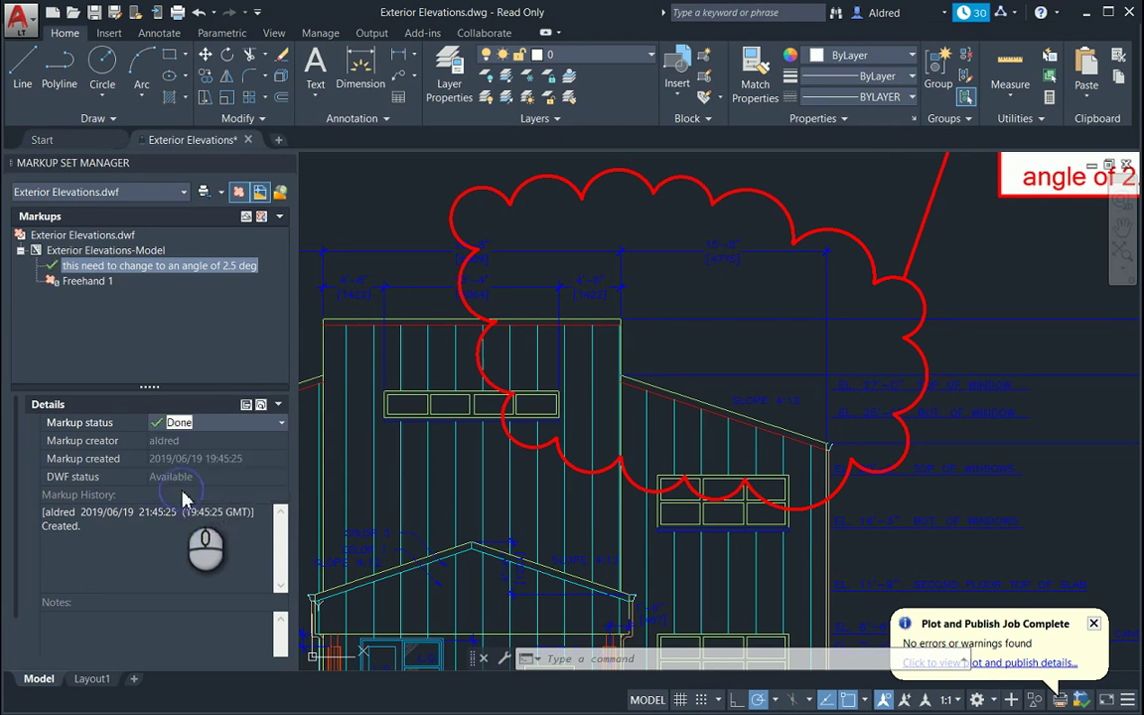
{"action": "scroll", "coordinate": [86, 620], "scroll_direction": "down", "scroll_amount": 1}
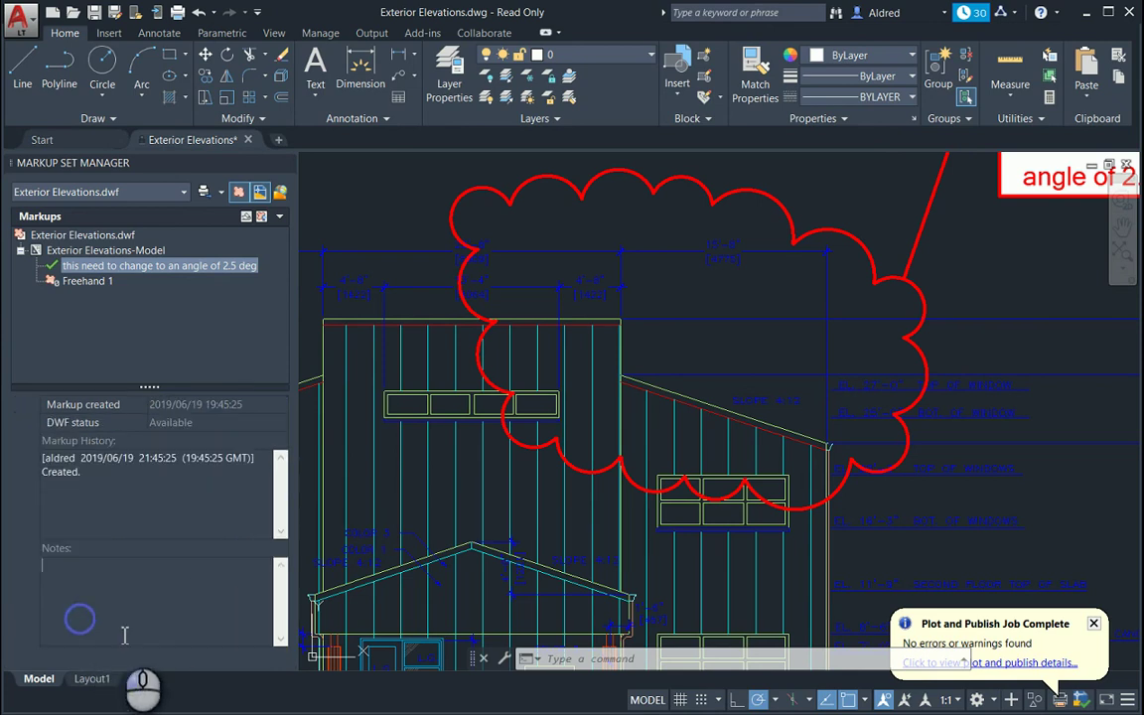
{"action": "left_click", "coordinate": [154, 564]}
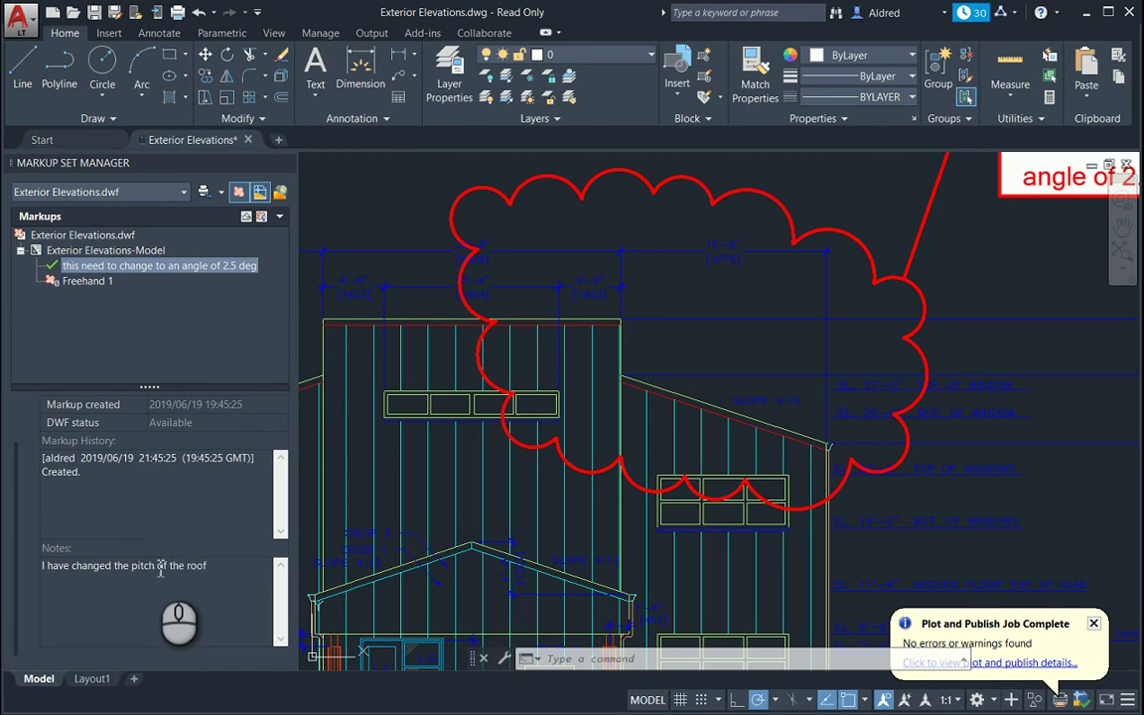
{"action": "left_click", "coordinate": [140, 623]}
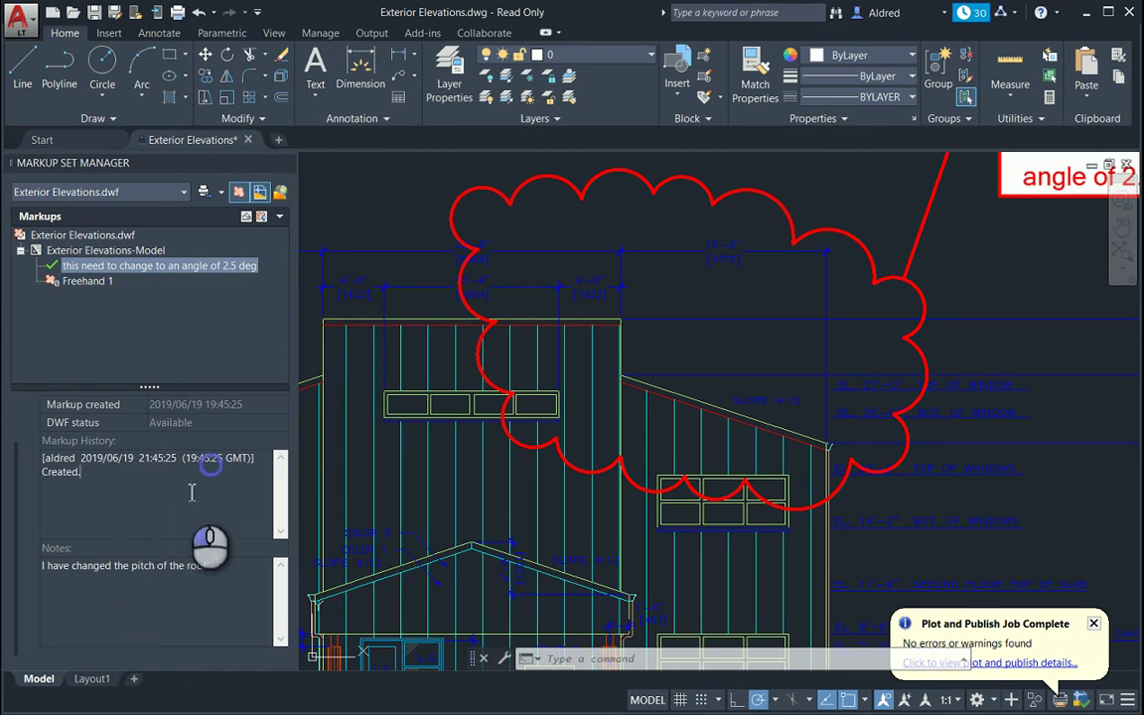
{"action": "scroll", "coordinate": [174, 449], "scroll_direction": "up", "scroll_amount": 3}
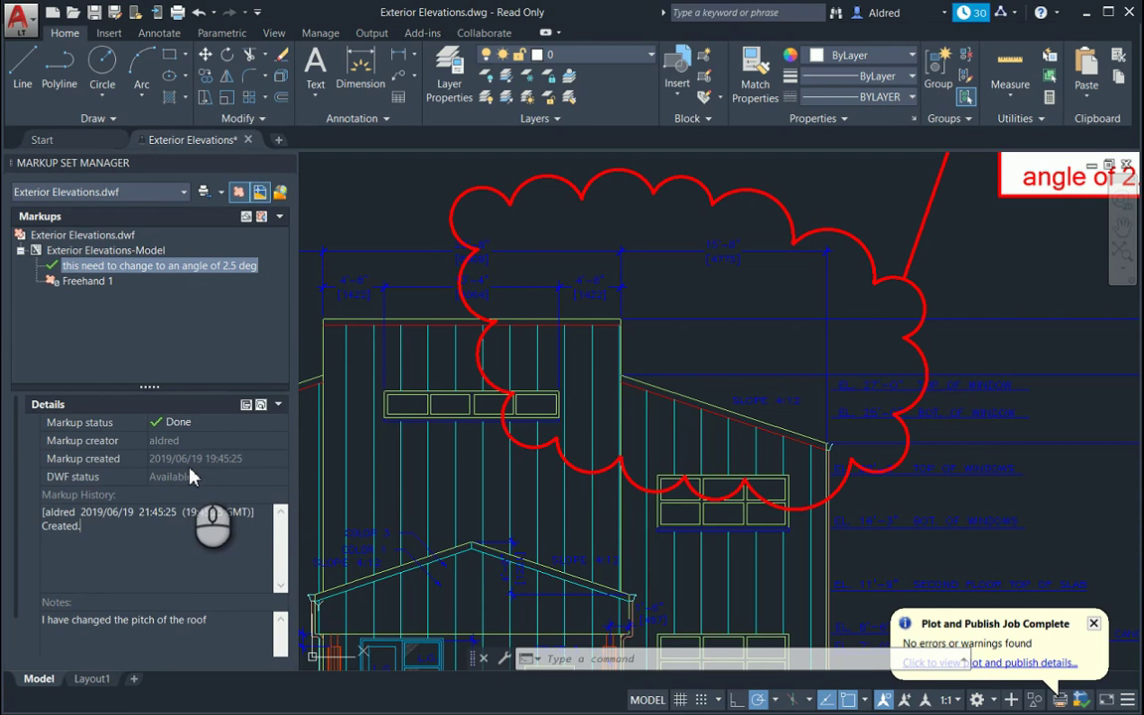
Set the Freehand 1 markup's status to Done
{"action": "left_click", "coordinate": [99, 282]}
{"action": "right_click", "coordinate": [105, 285]}
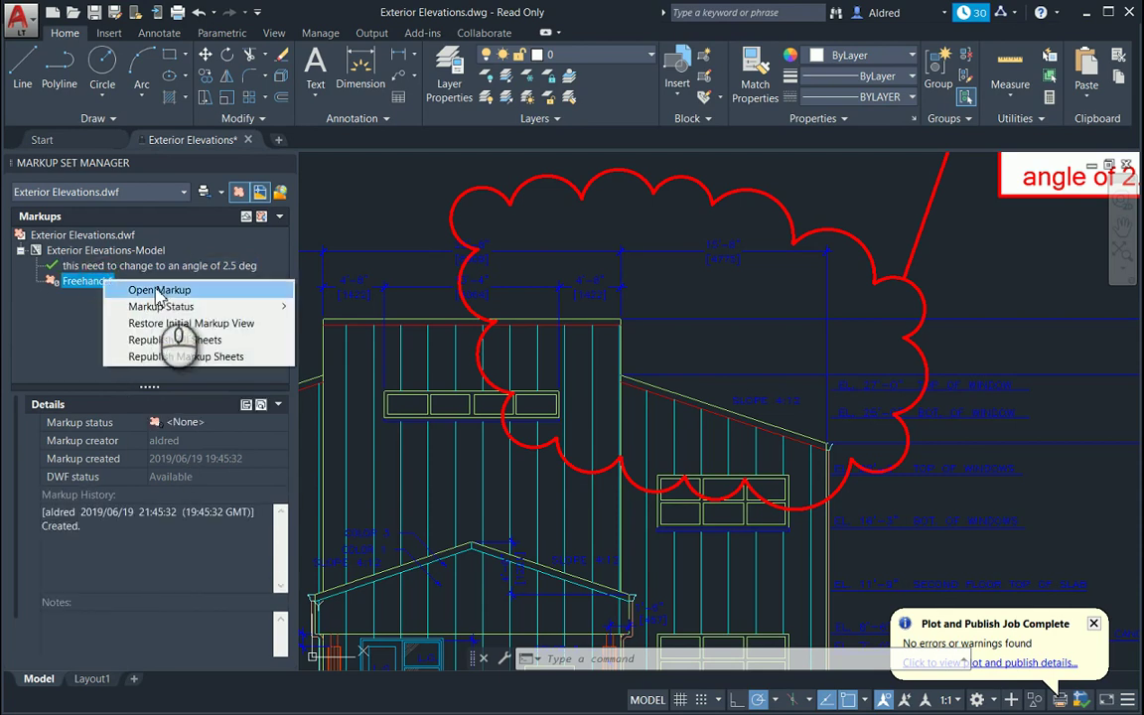
{"action": "mouse_move", "coordinate": [169, 307]}
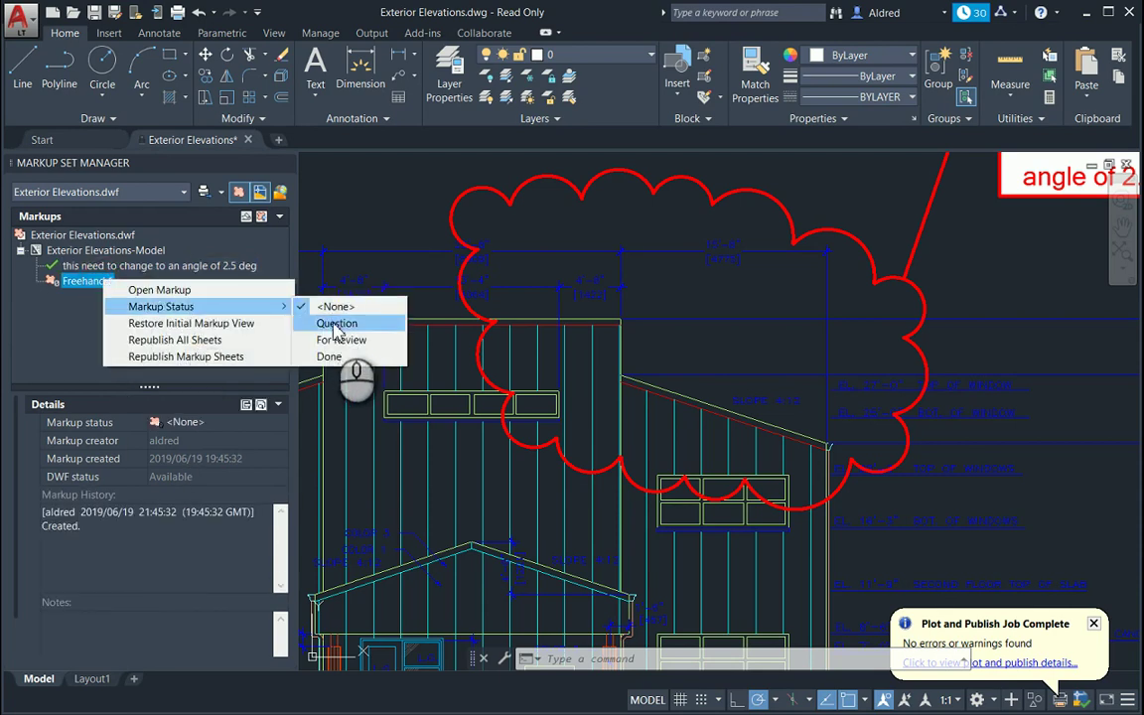
{"action": "left_click", "coordinate": [329, 357]}
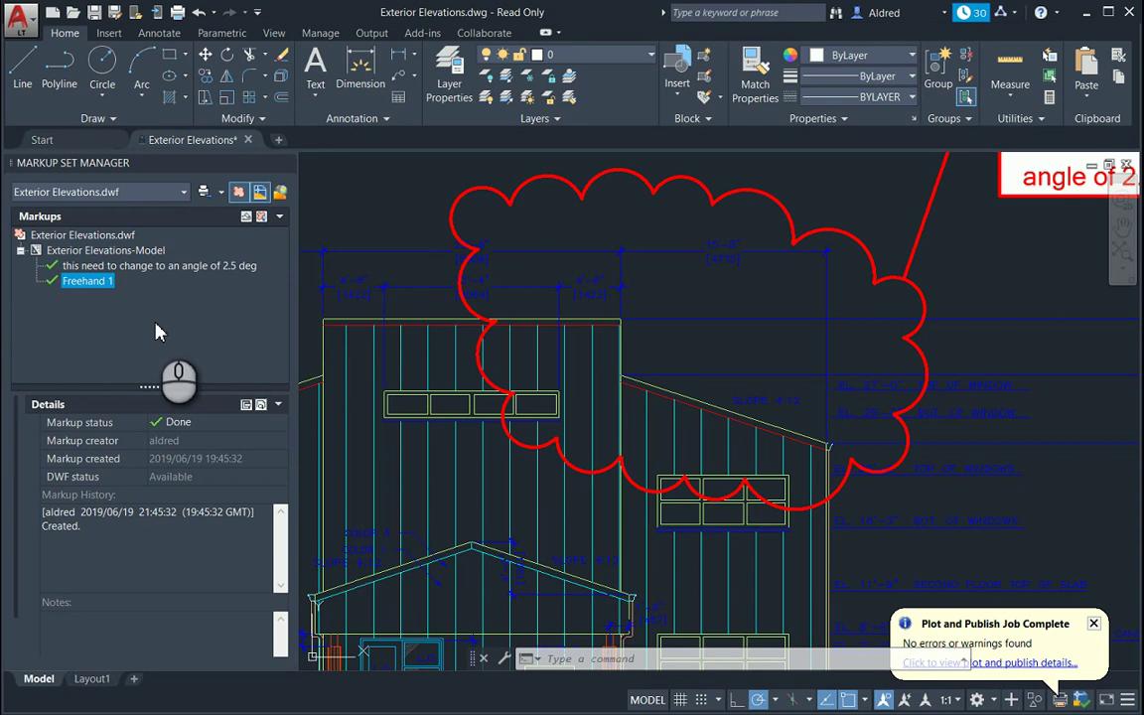
{"action": "scroll", "coordinate": [715, 437], "scroll_direction": "down", "scroll_amount": 6}
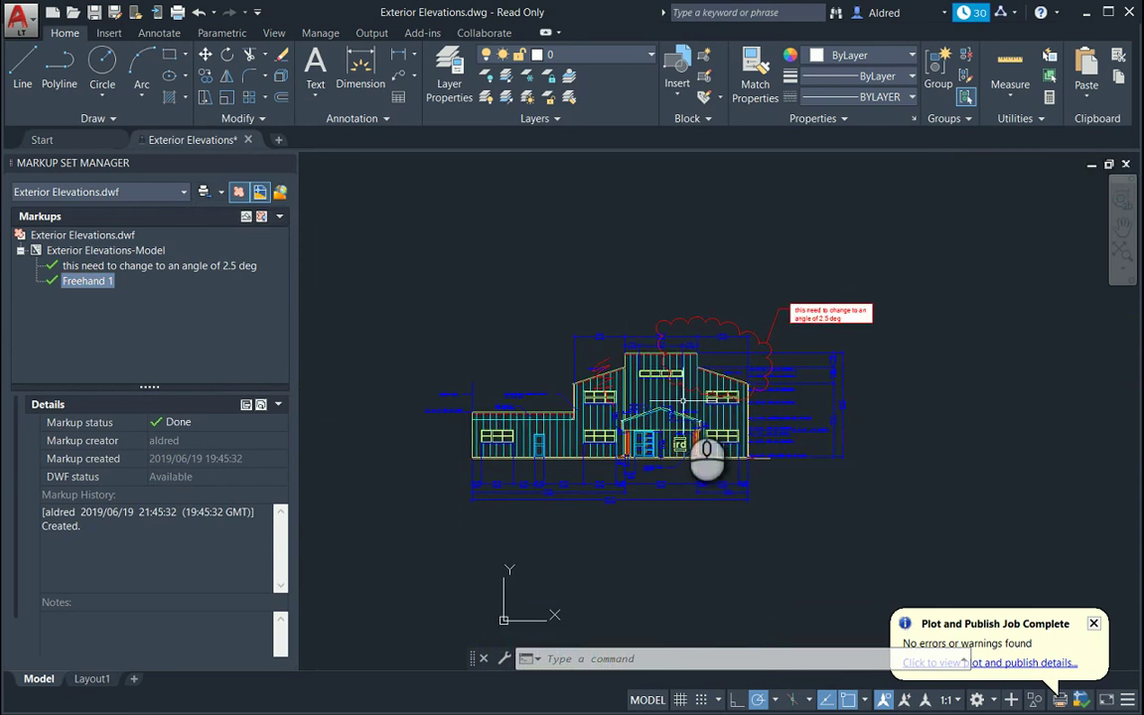
Toggle redline and DWG geometry display, ending with redlines hidden and DWG geometry at full colour
{"action": "left_click", "coordinate": [239, 192]}
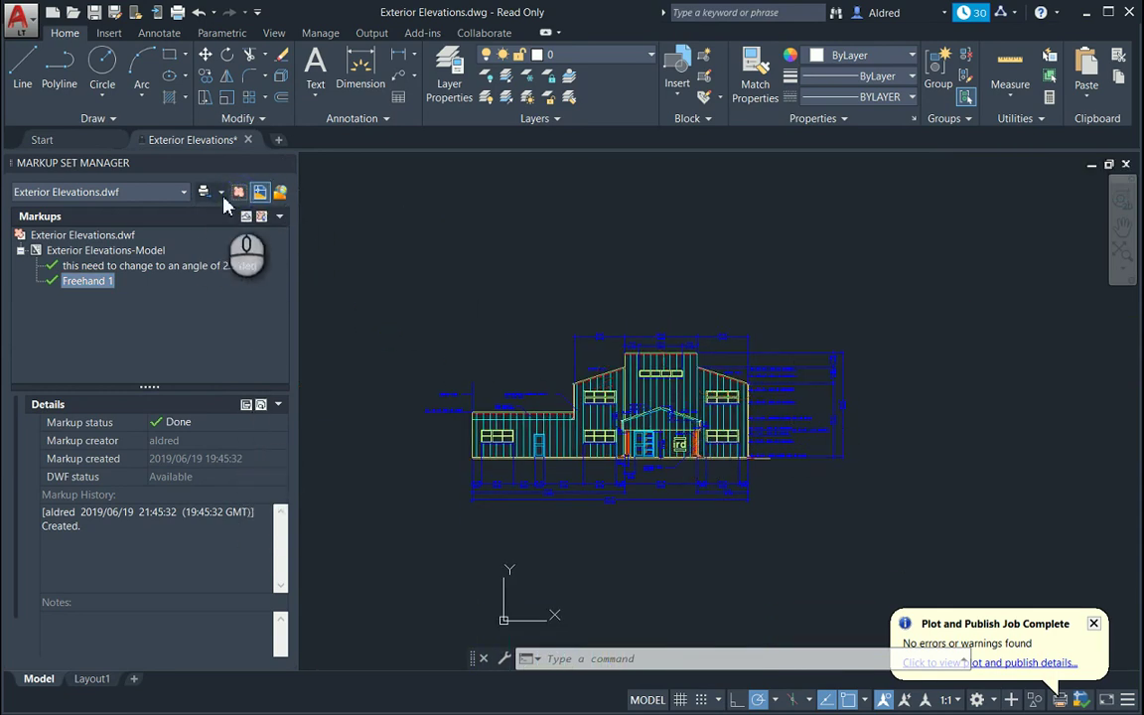
{"action": "left_click", "coordinate": [239, 192]}
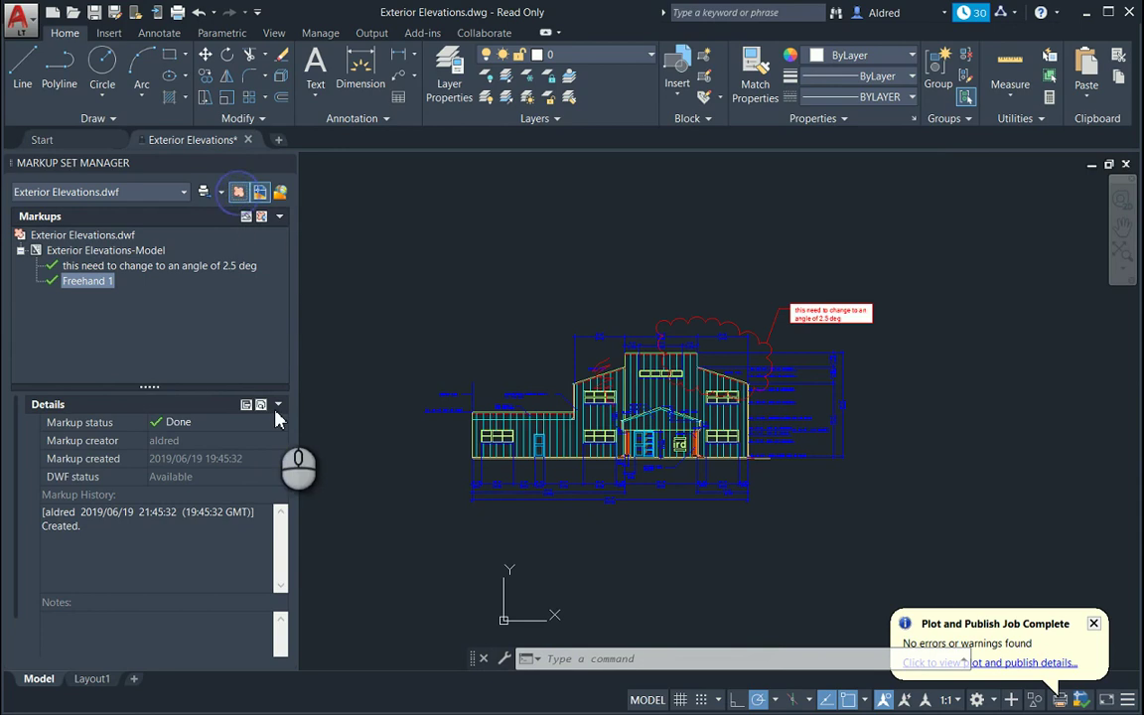
{"action": "left_click", "coordinate": [259, 193]}
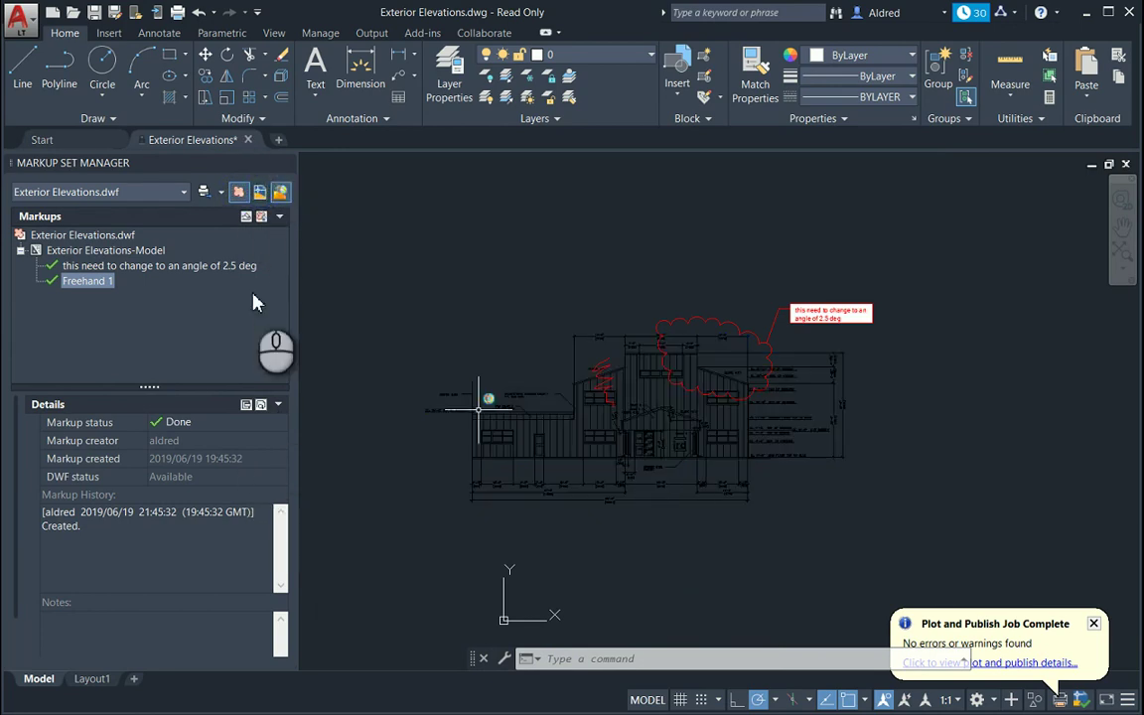
{"action": "scroll", "coordinate": [658, 377], "scroll_direction": "up", "scroll_amount": 5}
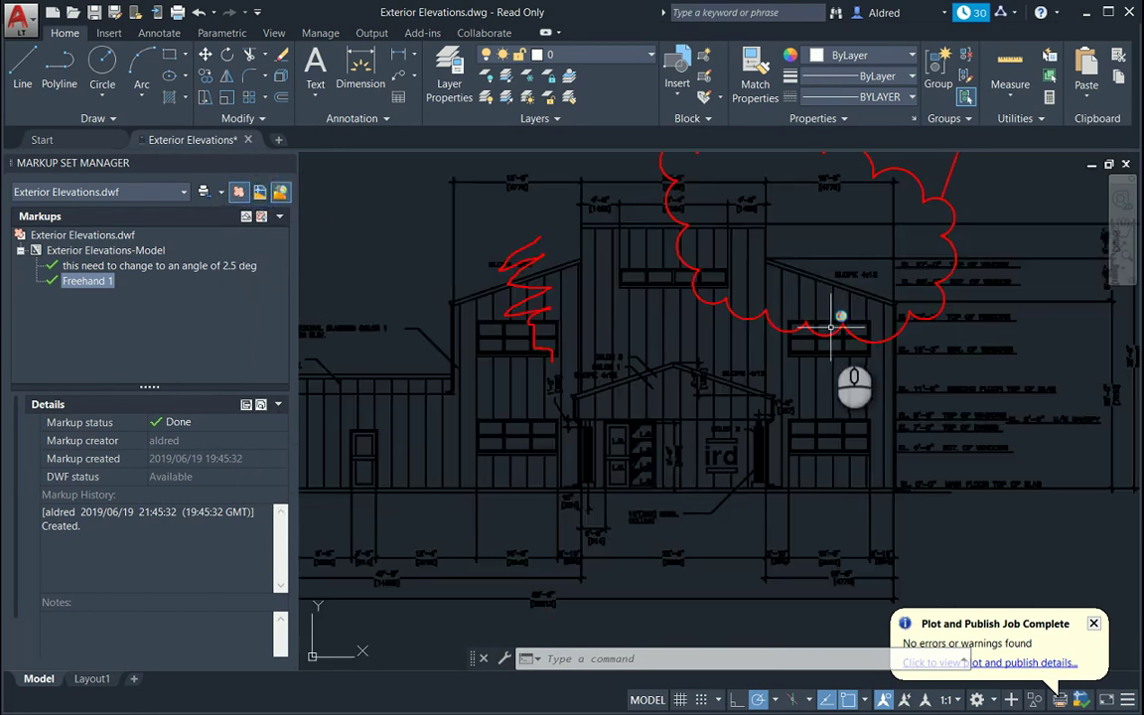
{"action": "middle_click_drag", "start_coordinate": [832, 326], "coordinate": [782, 485]}
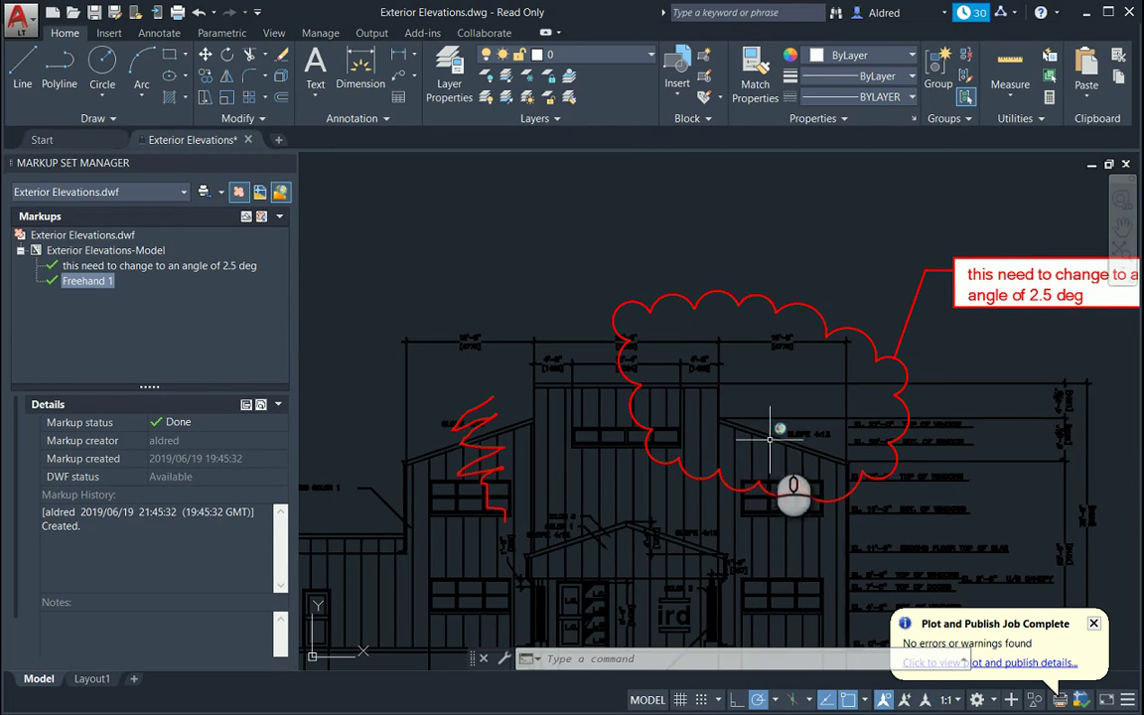
{"action": "scroll", "coordinate": [742, 407], "scroll_direction": "up", "scroll_amount": 4}
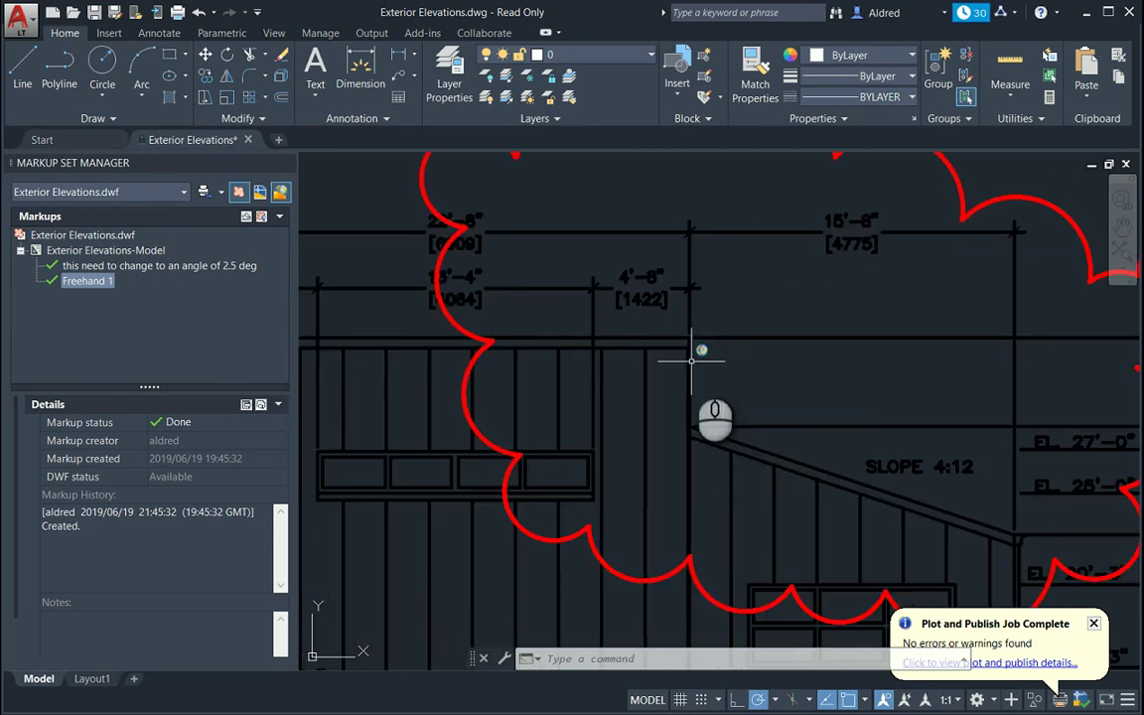
{"action": "scroll", "coordinate": [472, 434], "scroll_direction": "down", "scroll_amount": 5}
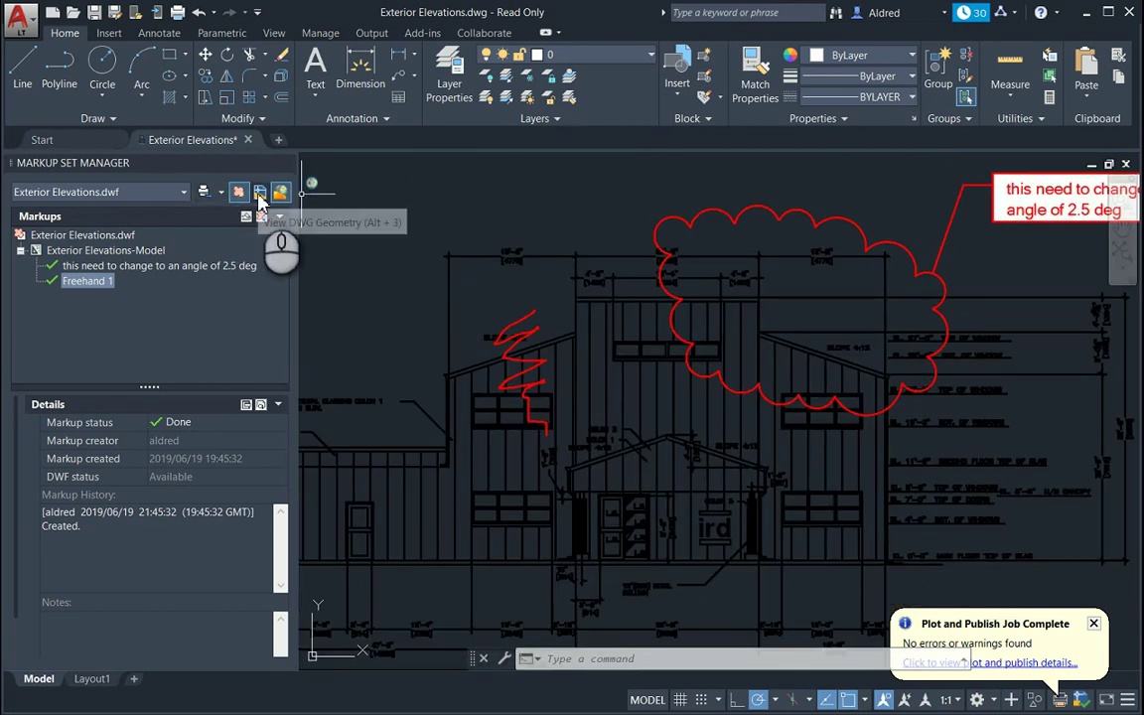
{"action": "left_click", "coordinate": [261, 194]}
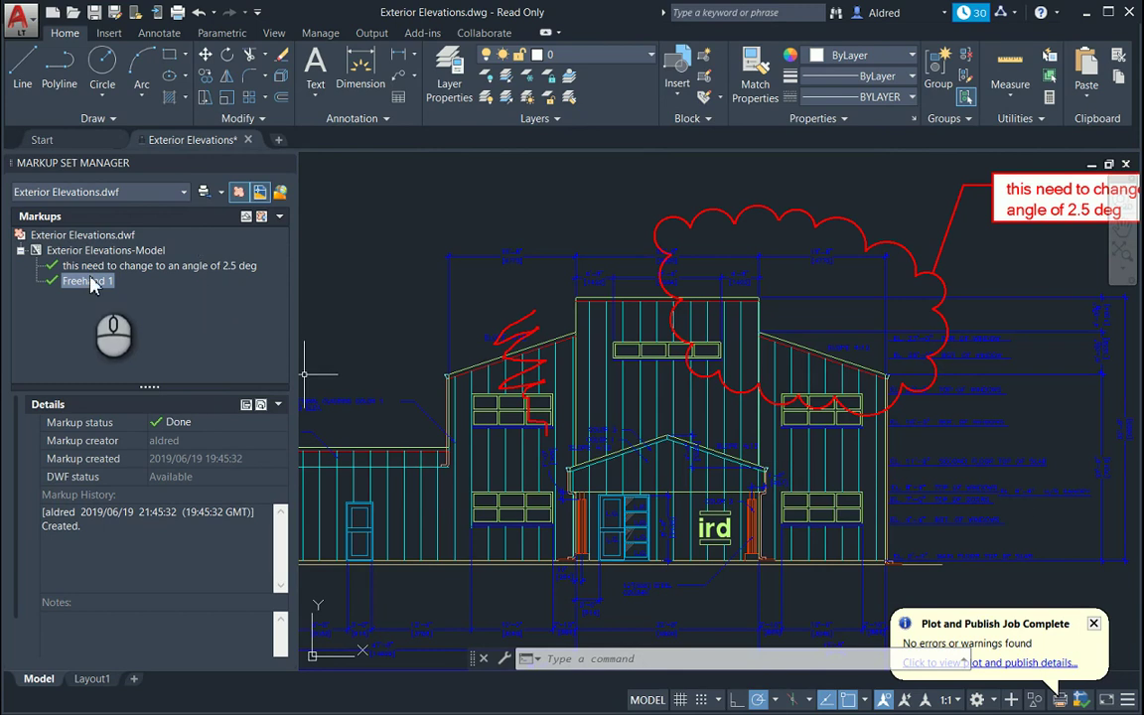
{"action": "left_click", "coordinate": [238, 192]}
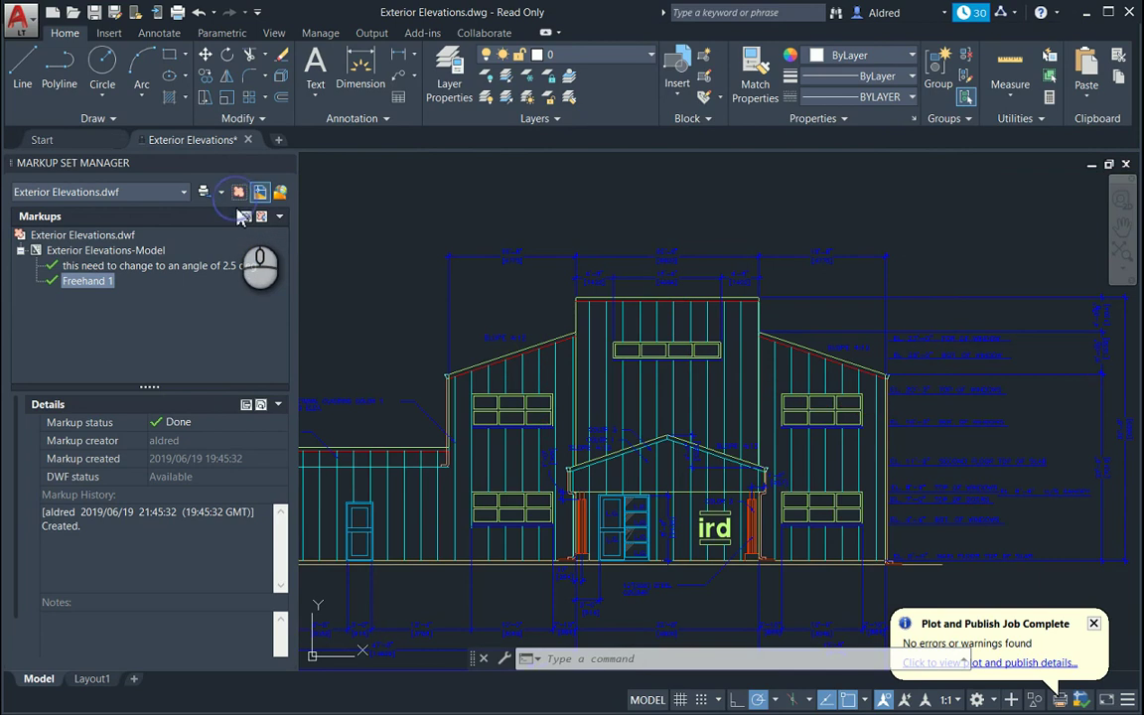
{"action": "middle_click_drag", "start_coordinate": [492, 381], "coordinate": [546, 362]}
Create a rectangular viewport on Layout1 spanning from the sheet's top left to lower right
{"action": "left_click", "coordinate": [20, 17]}
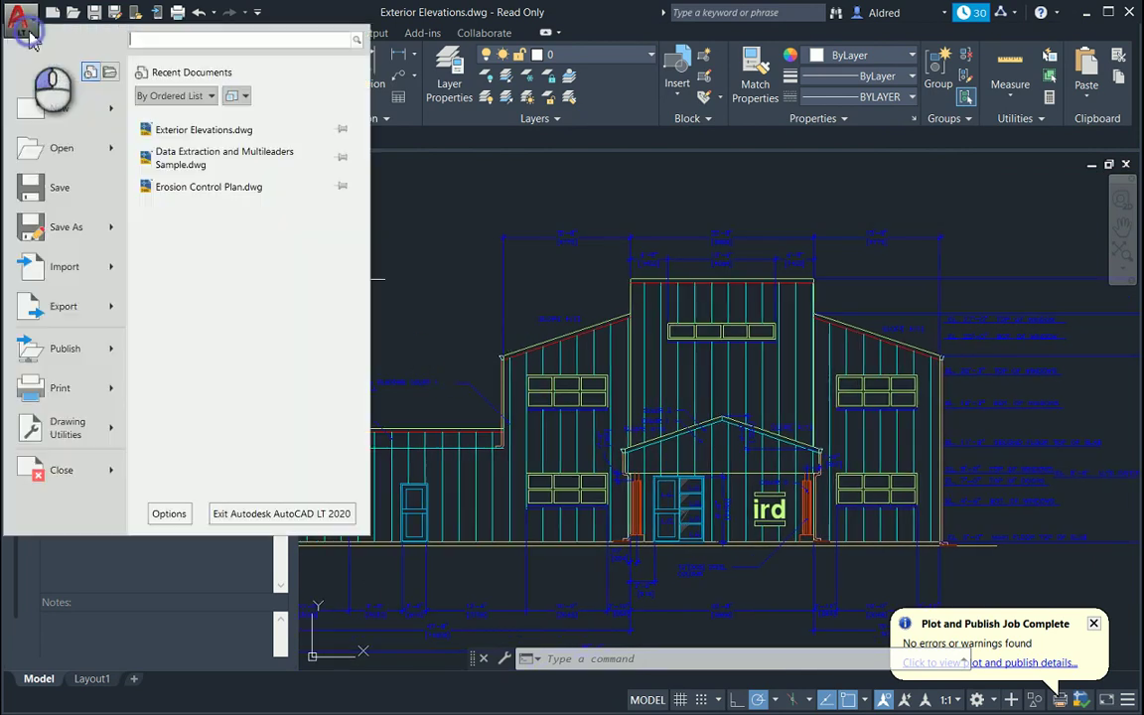
{"action": "left_click", "coordinate": [63, 306]}
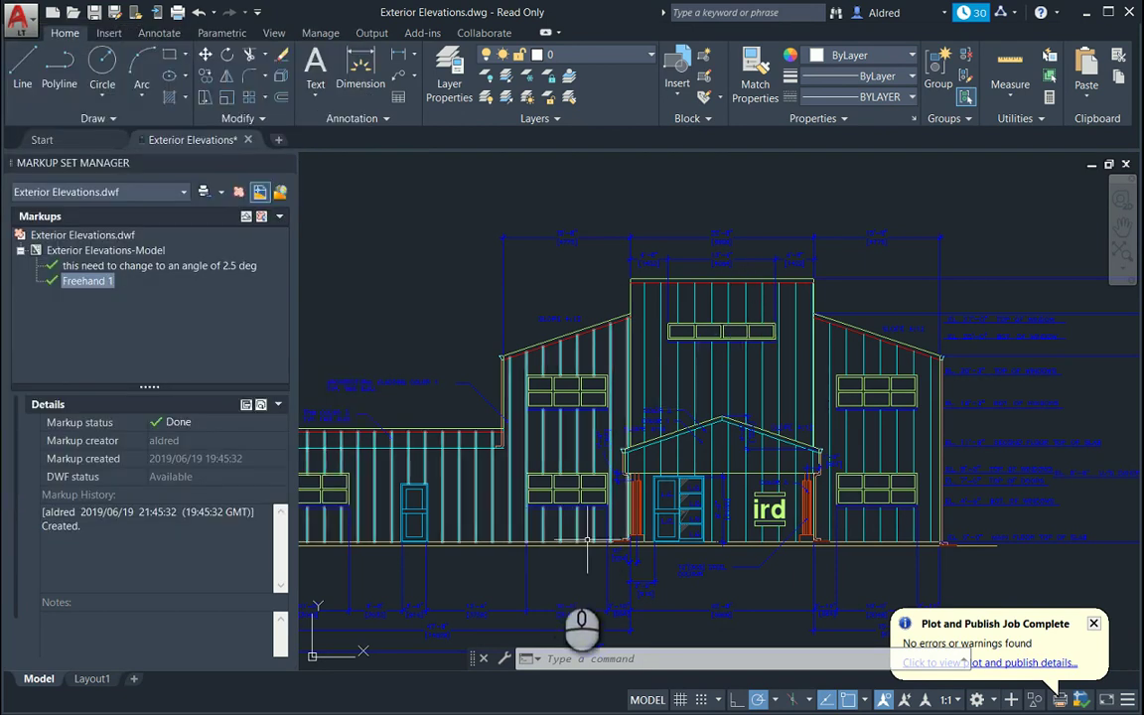
{"action": "left_click", "coordinate": [103, 688]}
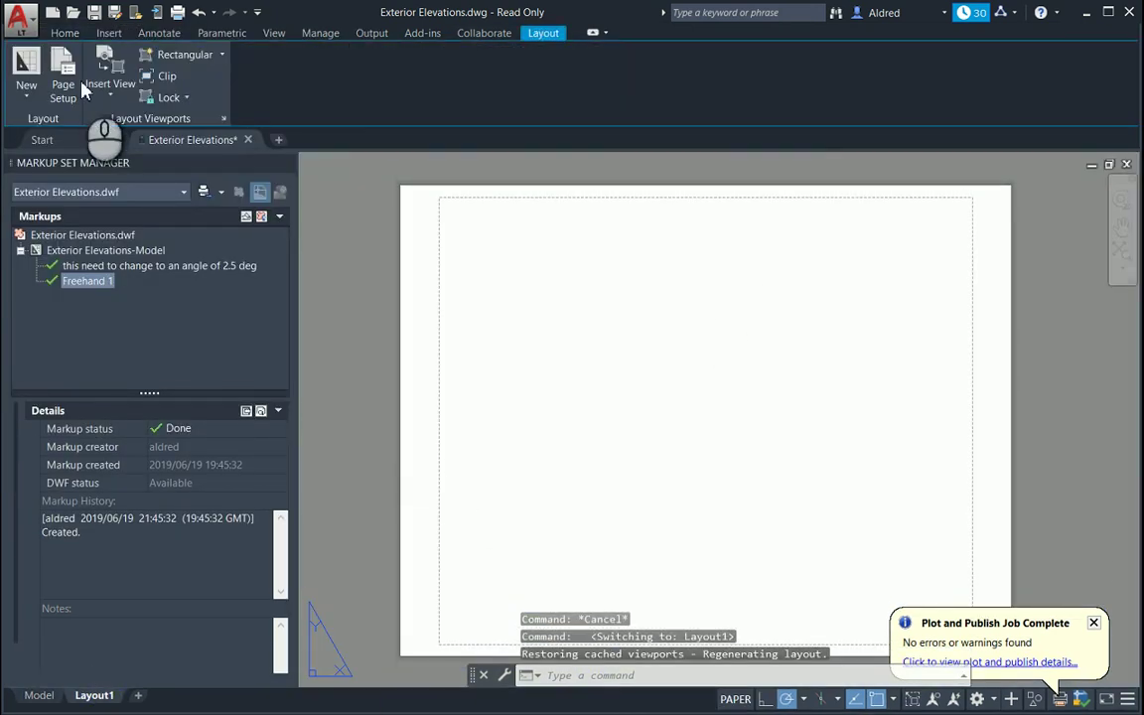
{"action": "left_click", "coordinate": [170, 55]}
{"action": "left_click", "coordinate": [486, 233]}
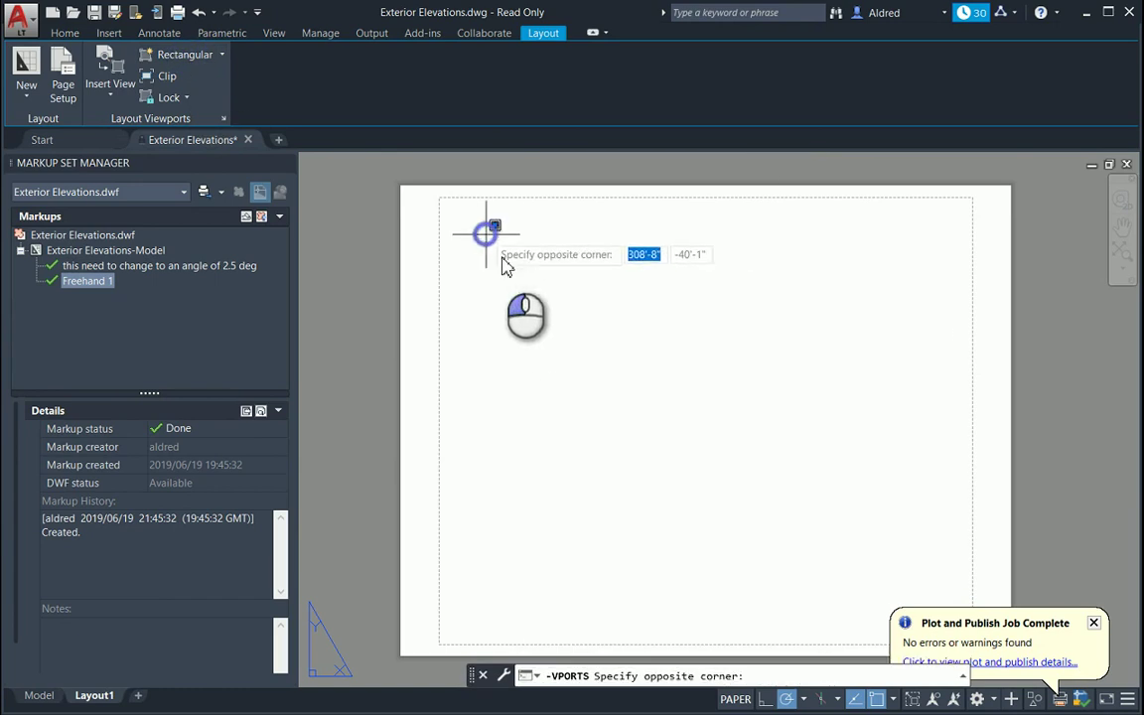
{"action": "left_click", "coordinate": [924, 587]}
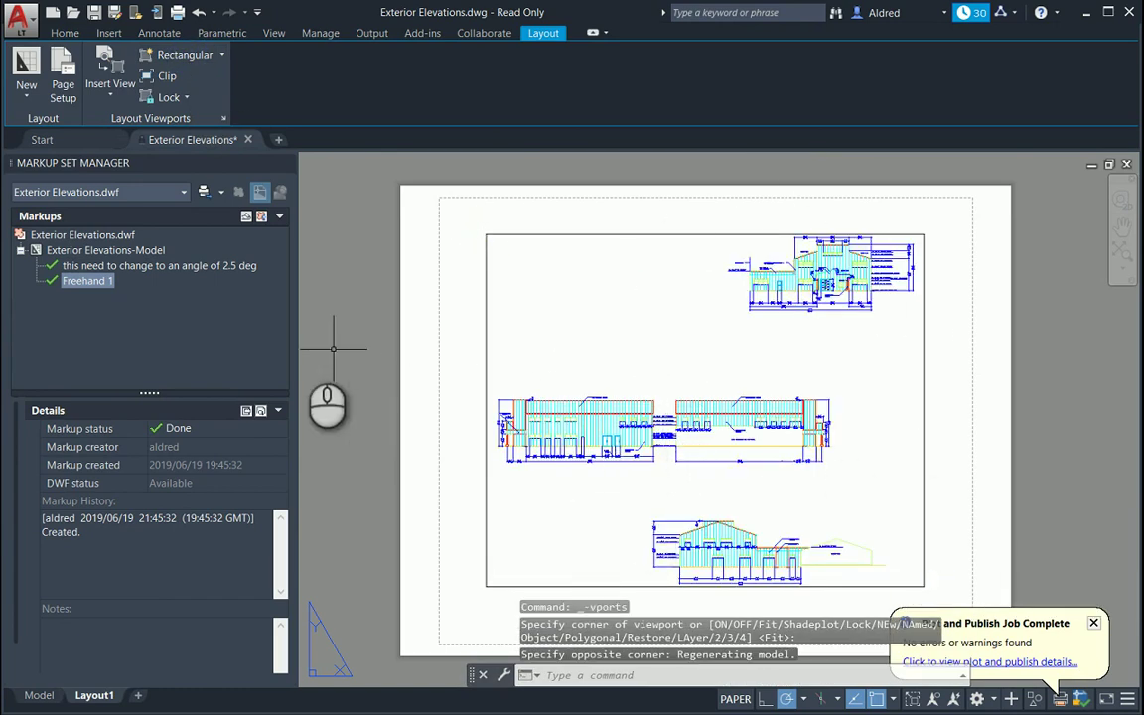
Export Layout1 as the DWF file 'Exterior Elevations Rev1' on the Desktop
{"action": "left_click", "coordinate": [24, 38]}
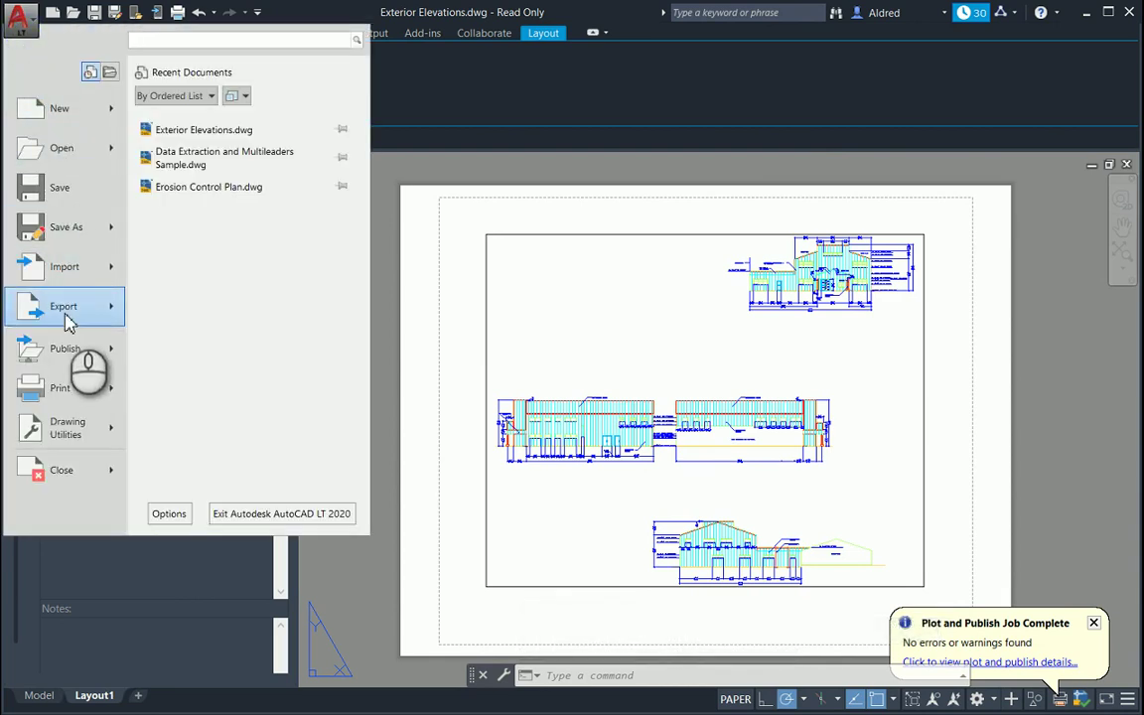
{"action": "mouse_move", "coordinate": [68, 320]}
{"action": "left_click", "coordinate": [271, 151]}
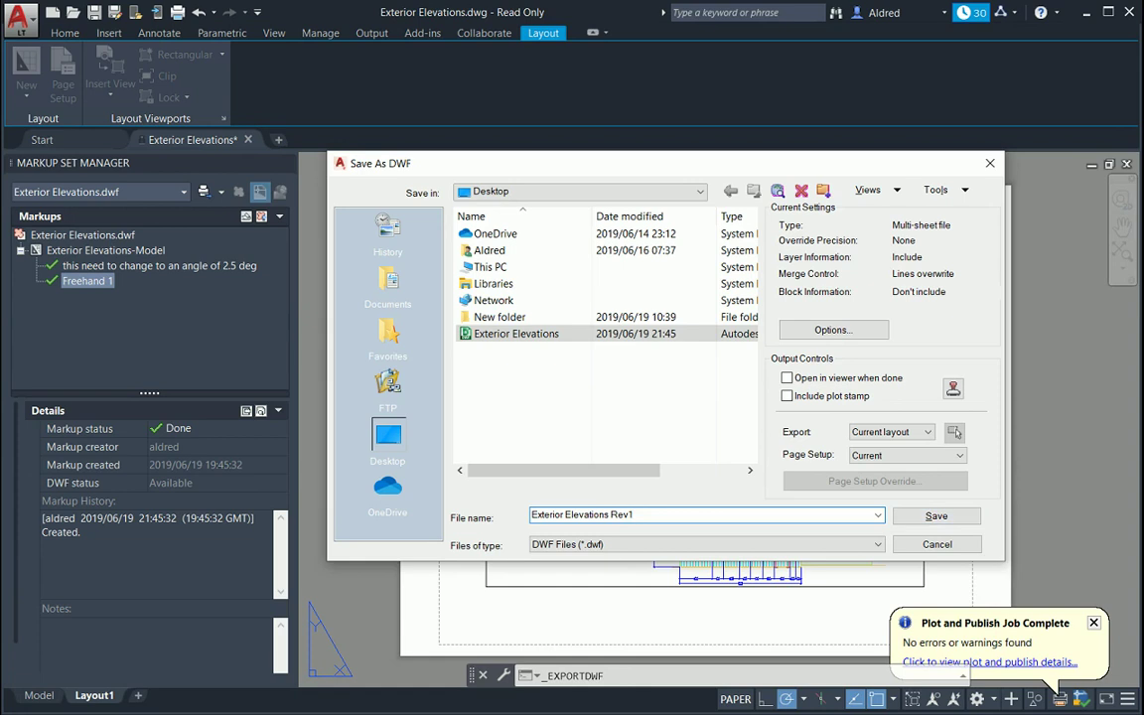
{"action": "left_click", "coordinate": [939, 516]}
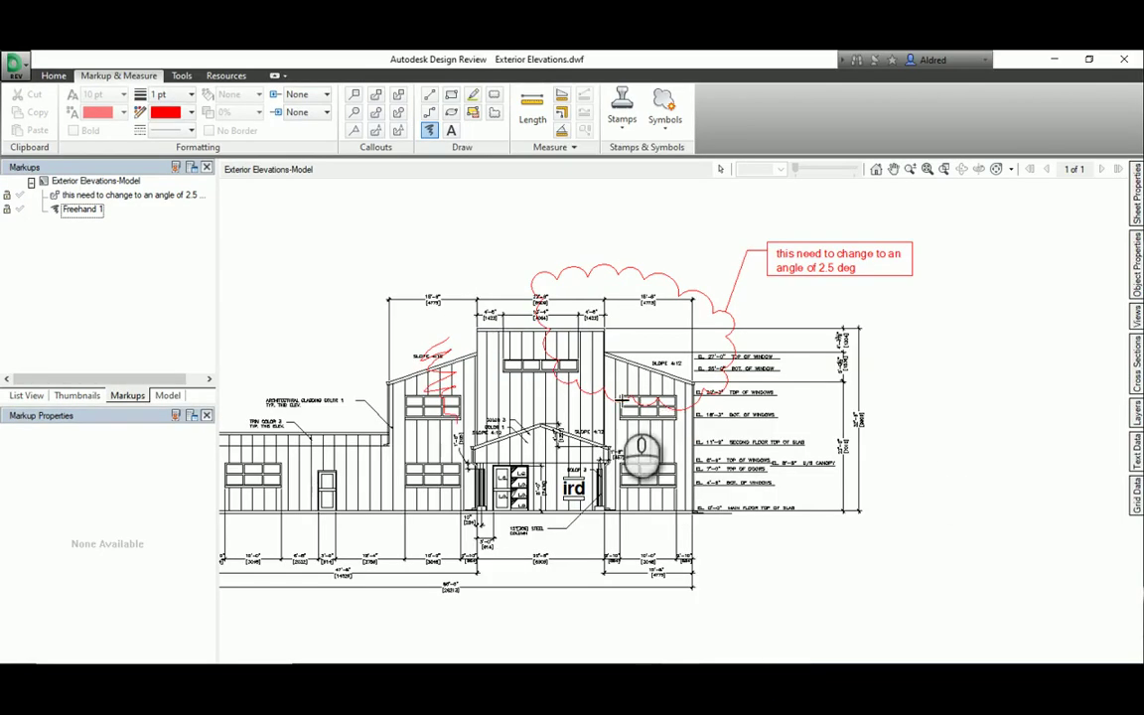
Open Exterior Elevations Rev1.dwf in Design Review and zoom in on the Layout1 elevations
{"action": "left_click", "coordinate": [24, 71]}
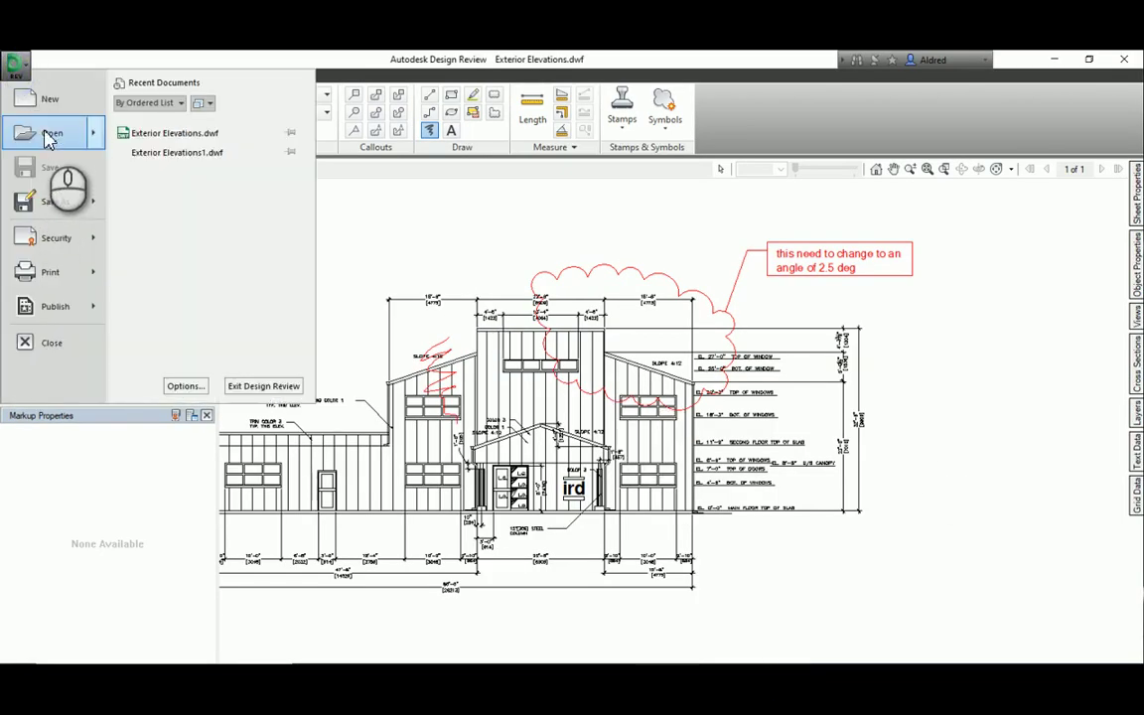
{"action": "mouse_move", "coordinate": [51, 139]}
{"action": "left_click", "coordinate": [238, 135]}
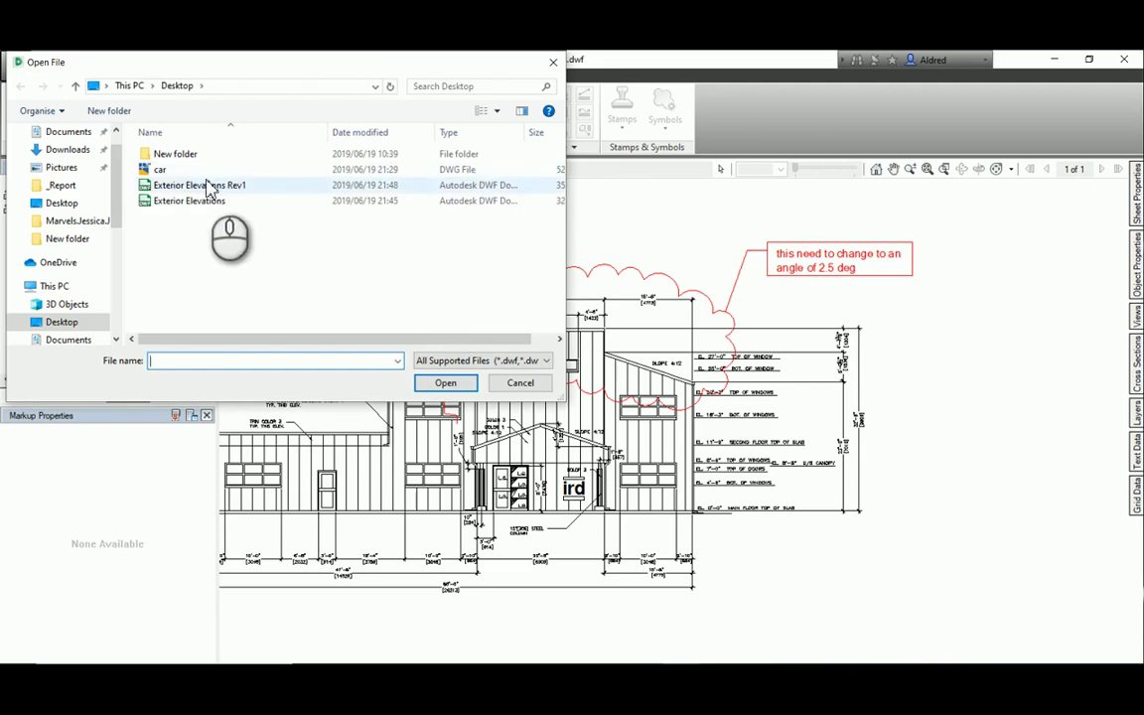
{"action": "left_click", "coordinate": [204, 186]}
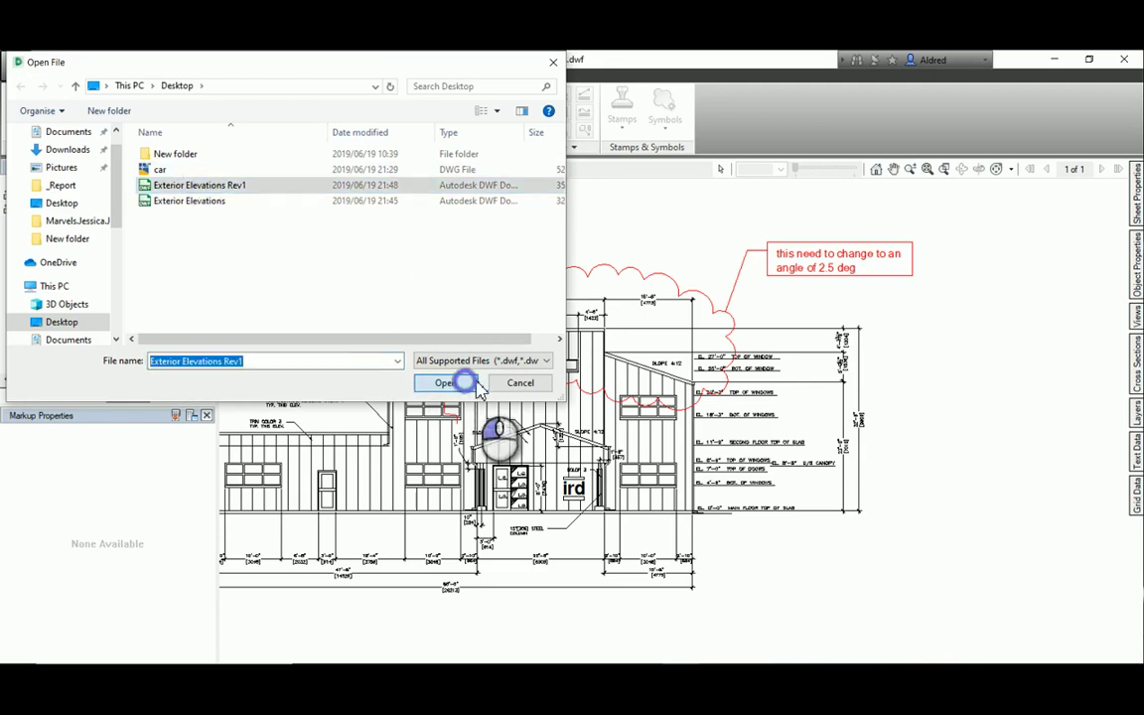
{"action": "left_click", "coordinate": [443, 383]}
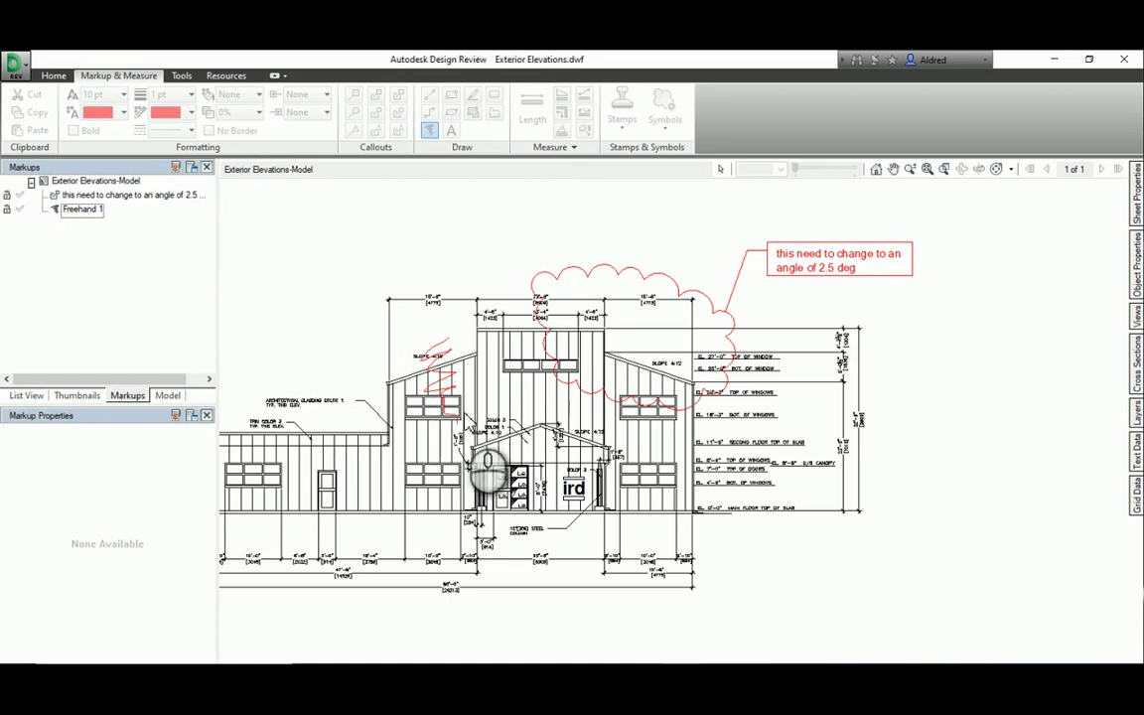
{"action": "left_click_drag", "start_coordinate": [743, 330], "coordinate": [792, 453]}
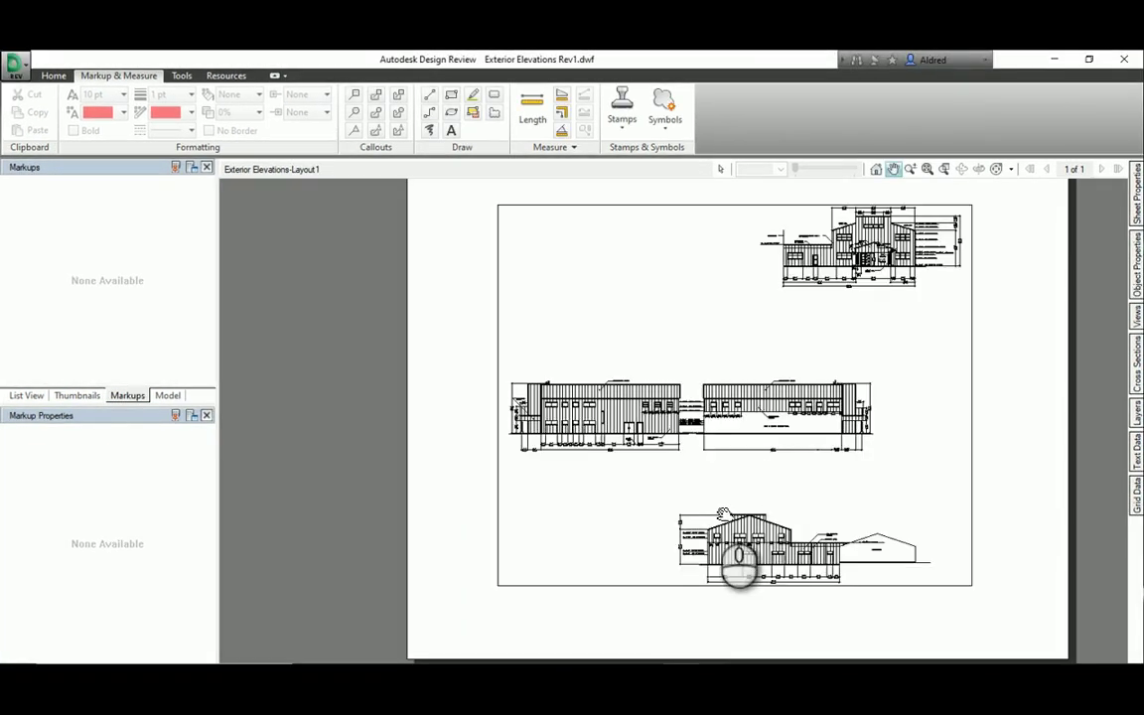
{"action": "scroll", "coordinate": [736, 562], "scroll_direction": "up", "scroll_amount": 1}
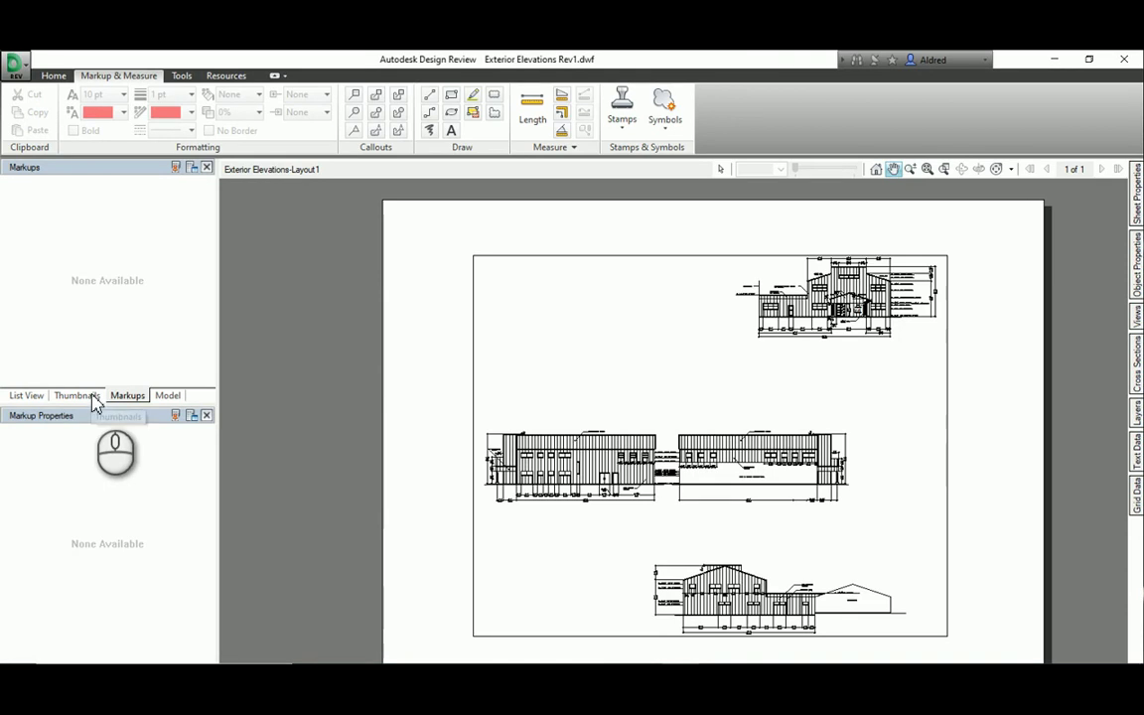
Draw a red rectangular revision cloud around the middle elevation's right end
{"action": "left_click", "coordinate": [494, 96]}
{"action": "scroll", "coordinate": [752, 401], "scroll_direction": "up", "scroll_amount": 5}
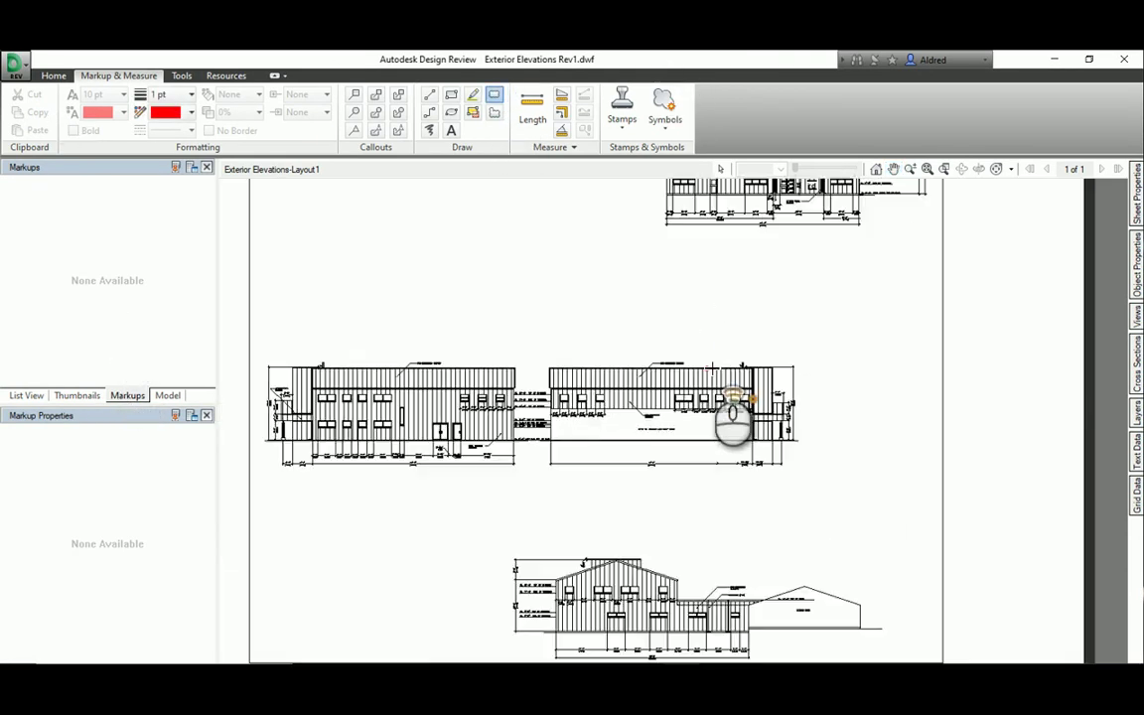
{"action": "scroll", "coordinate": [715, 367], "scroll_direction": "up", "scroll_amount": 2}
{"action": "mouse_move", "coordinate": [695, 335]}
{"action": "left_mouse_down"}
{"action": "mouse_move", "coordinate": [869, 415]}
{"action": "mouse_move", "coordinate": [1001, 556]}
{"action": "left_mouse_up"}
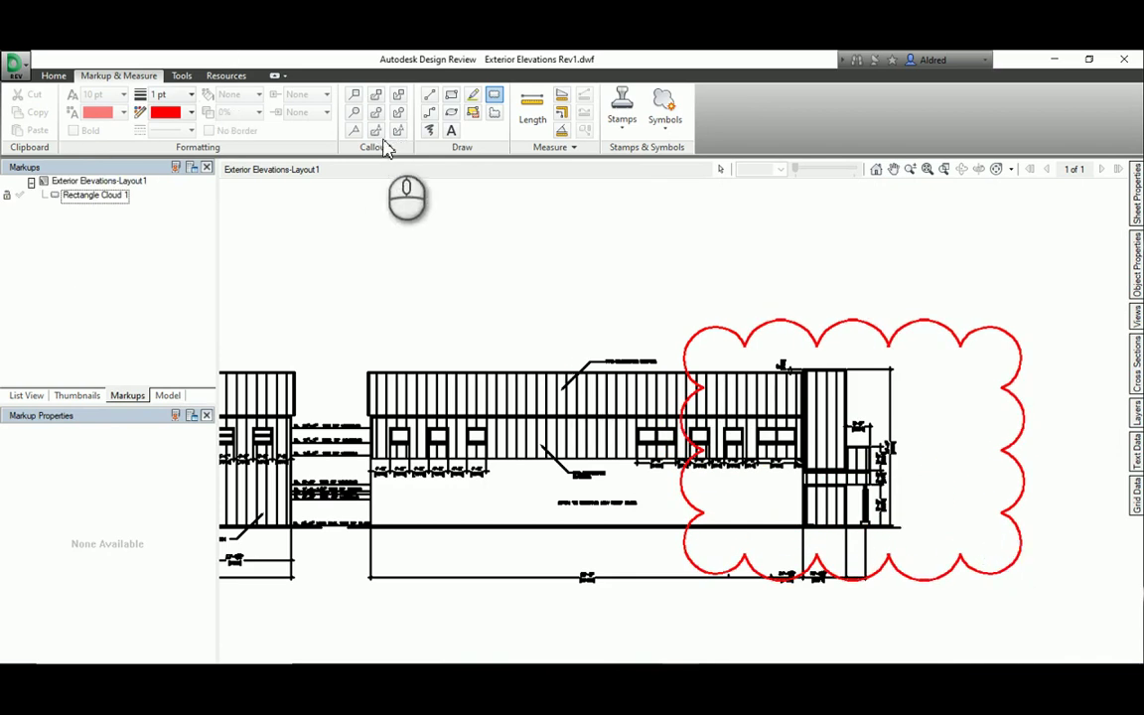
Add a yellow freehand highlight across the elevation, then bring up the stamps gallery
{"action": "left_click", "coordinate": [473, 95]}
{"action": "mouse_move", "coordinate": [350, 437]}
{"action": "left_mouse_down"}
{"action": "mouse_move", "coordinate": [441, 339]}
{"action": "mouse_move", "coordinate": [476, 481]}
{"action": "mouse_move", "coordinate": [608, 349]}
{"action": "mouse_move", "coordinate": [624, 459]}
{"action": "left_mouse_up"}
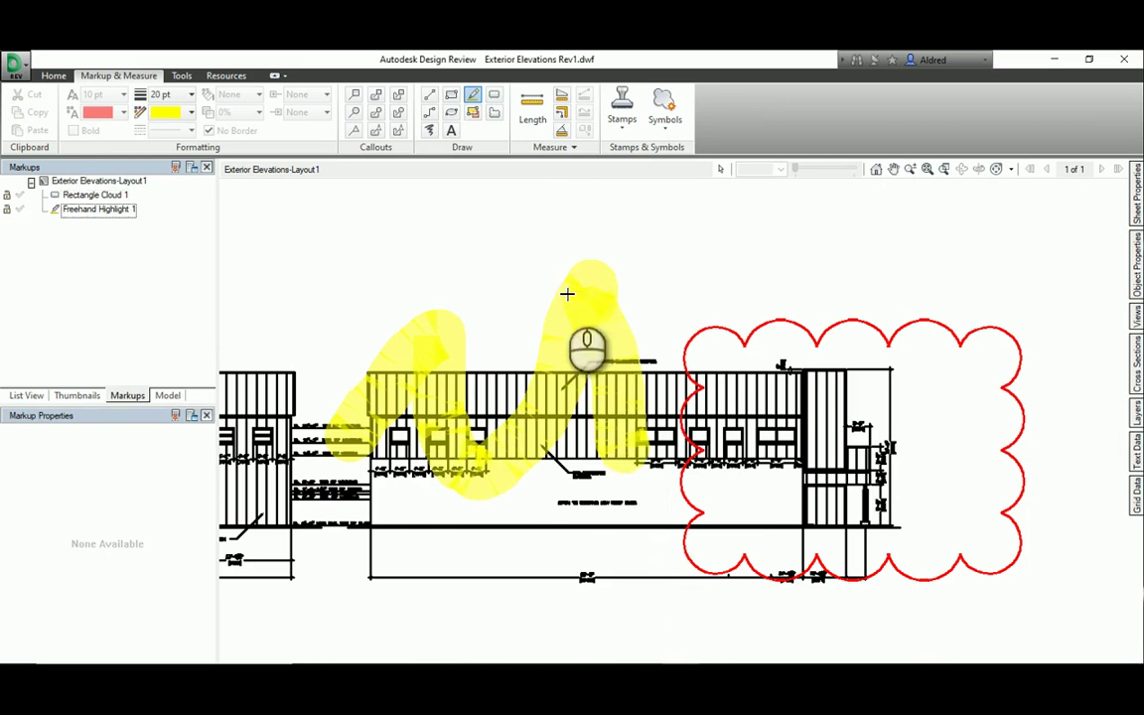
{"action": "left_click", "coordinate": [627, 124]}
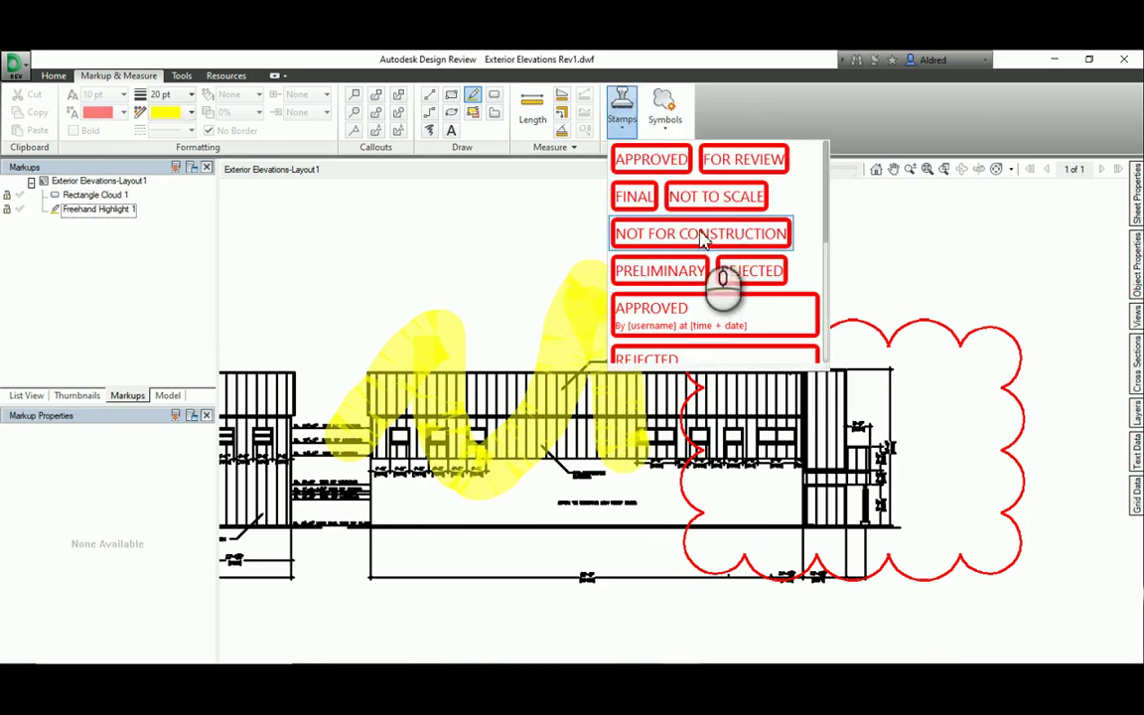
Place the REJECTED reviewer-and-date stamp diagonally over the middle elevation and save the Rev1 file
{"action": "scroll", "coordinate": [676, 352], "scroll_direction": "down", "scroll_amount": 1}
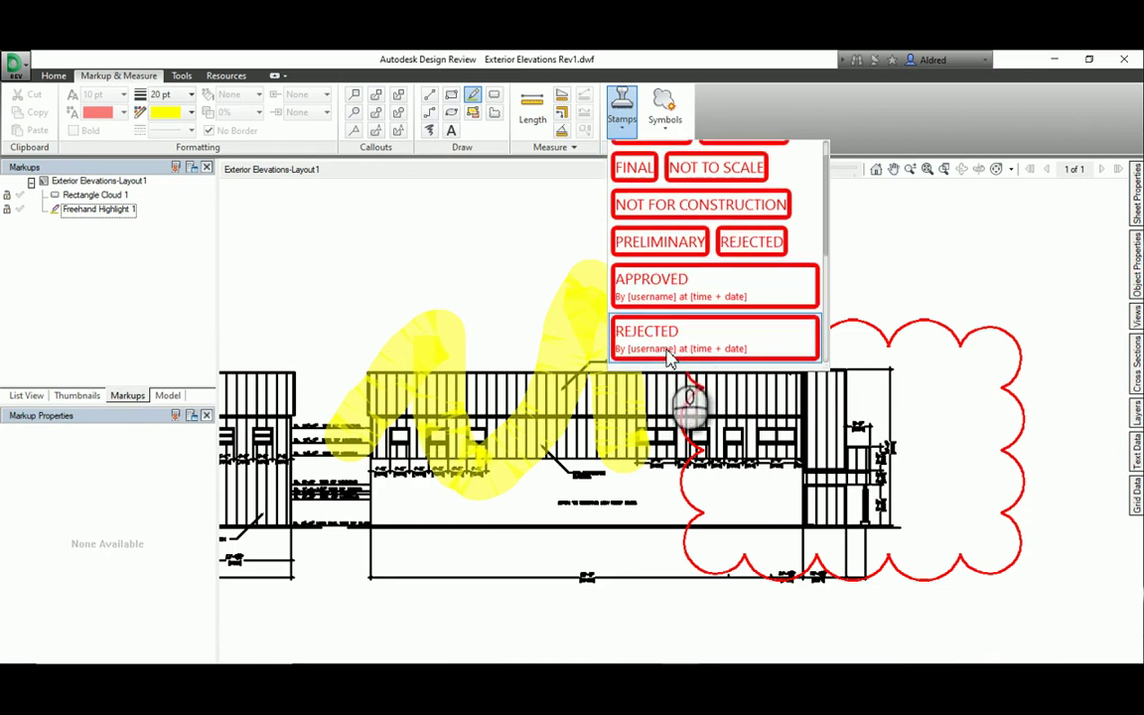
{"action": "left_click", "coordinate": [678, 342]}
{"action": "scroll", "coordinate": [655, 392], "scroll_direction": "down", "scroll_amount": 4}
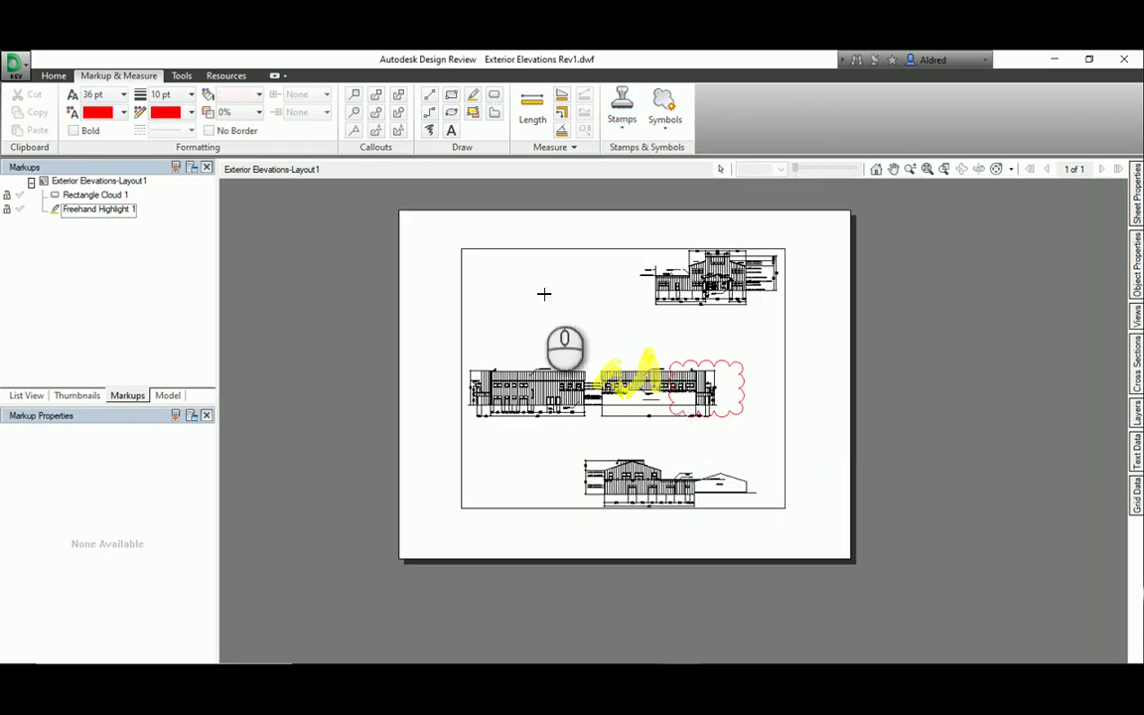
{"action": "left_click", "coordinate": [622, 111]}
{"action": "left_click", "coordinate": [666, 338]}
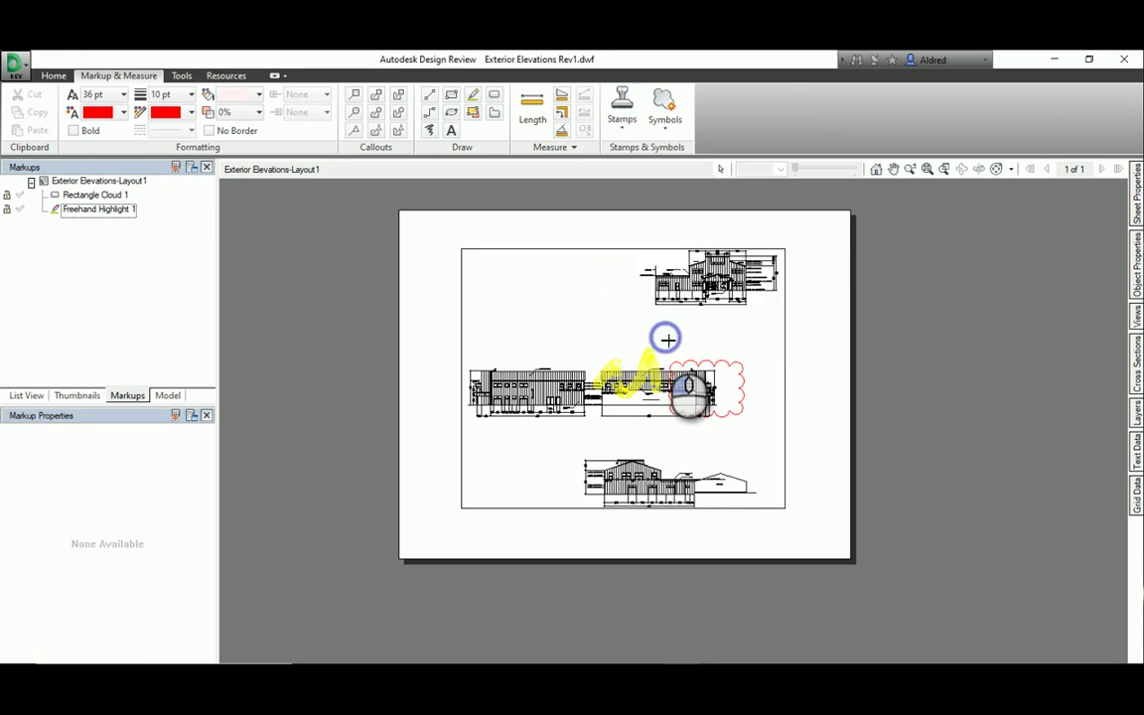
{"action": "left_click", "coordinate": [576, 353]}
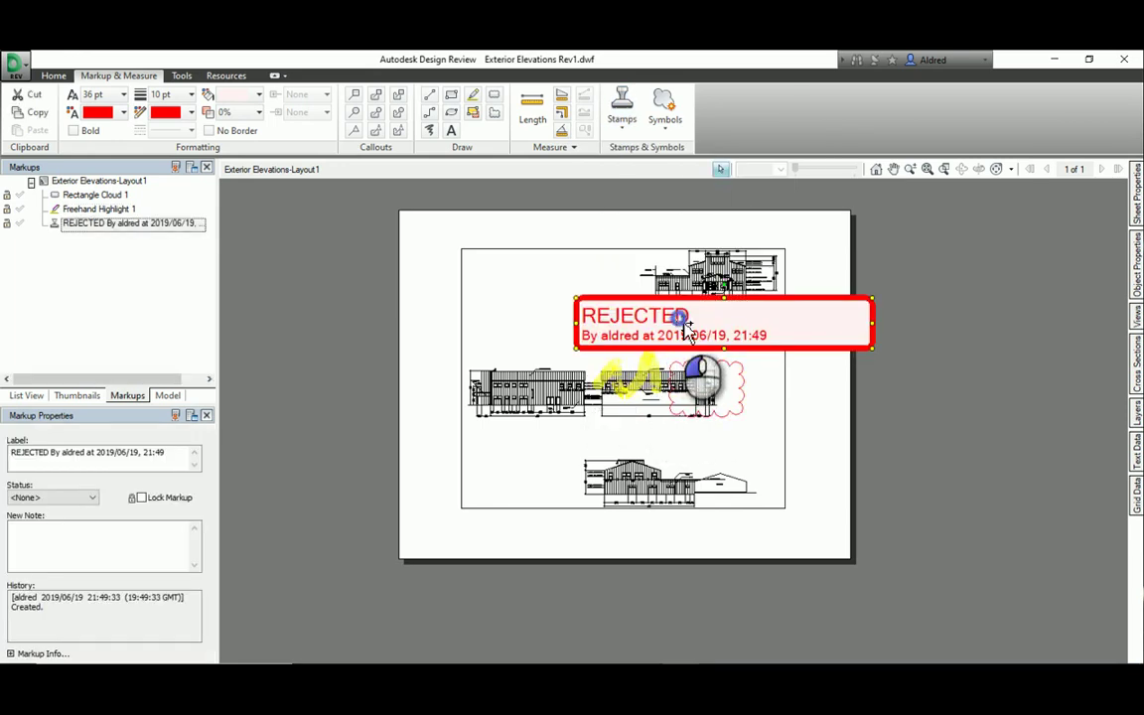
{"action": "left_click_drag", "start_coordinate": [680, 318], "coordinate": [615, 346]}
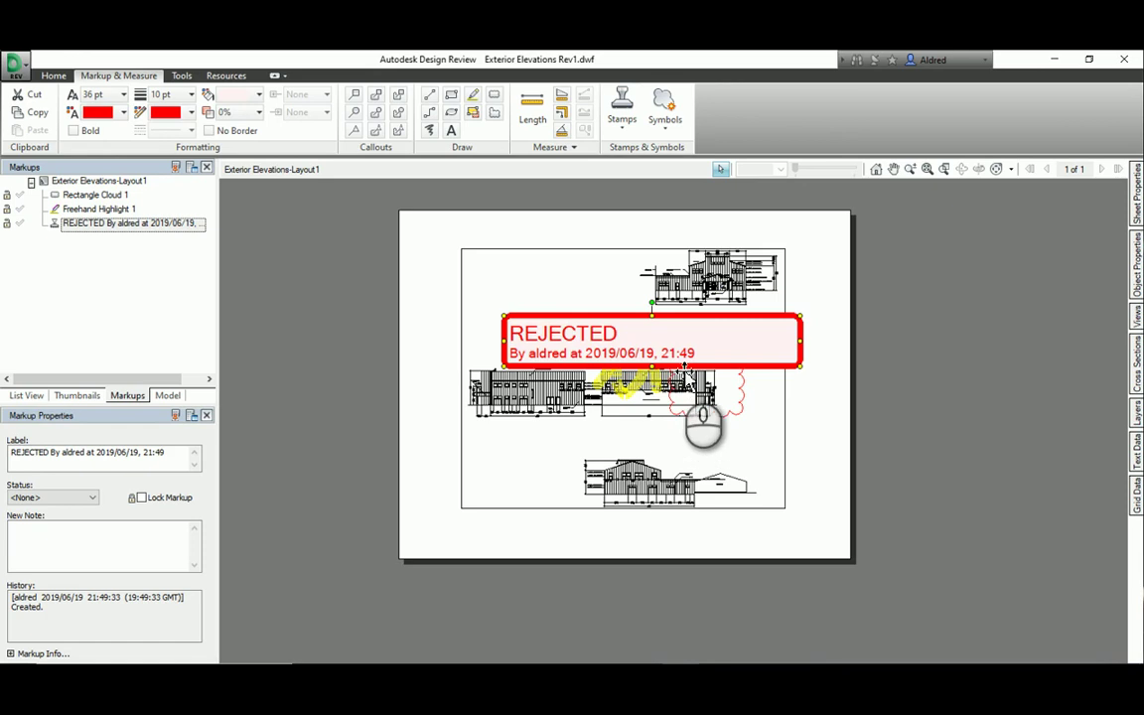
{"action": "scroll", "coordinate": [620, 313], "scroll_direction": "down", "scroll_amount": 1}
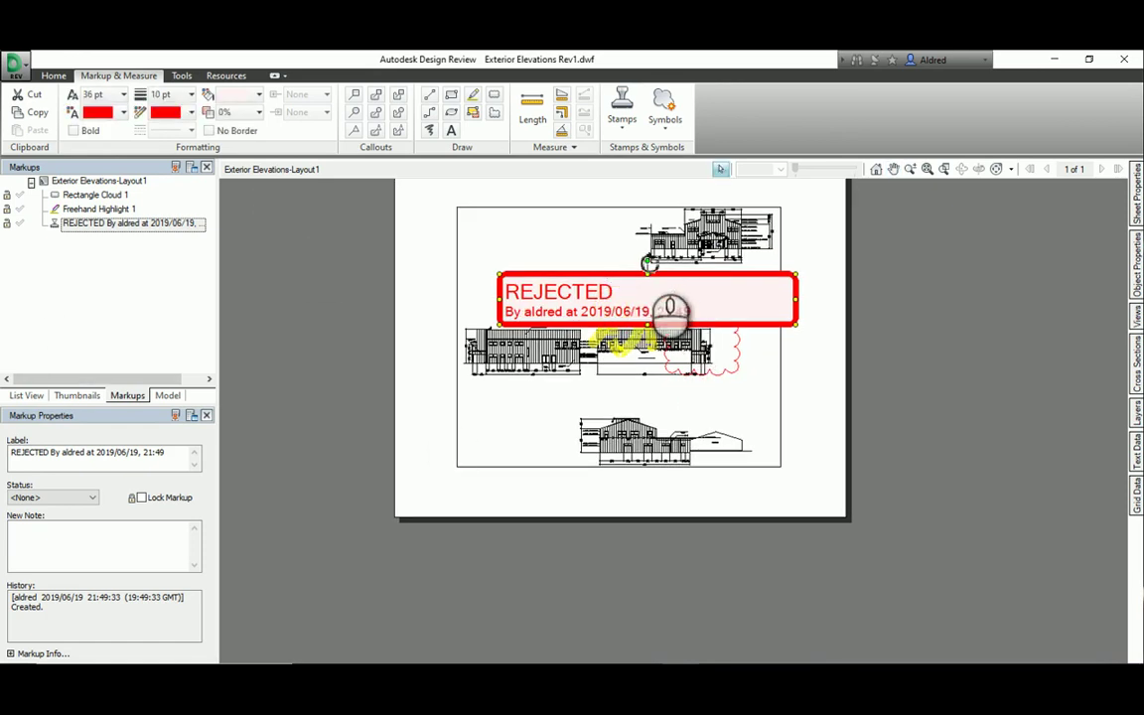
{"action": "left_click_drag", "start_coordinate": [649, 263], "coordinate": [563, 210]}
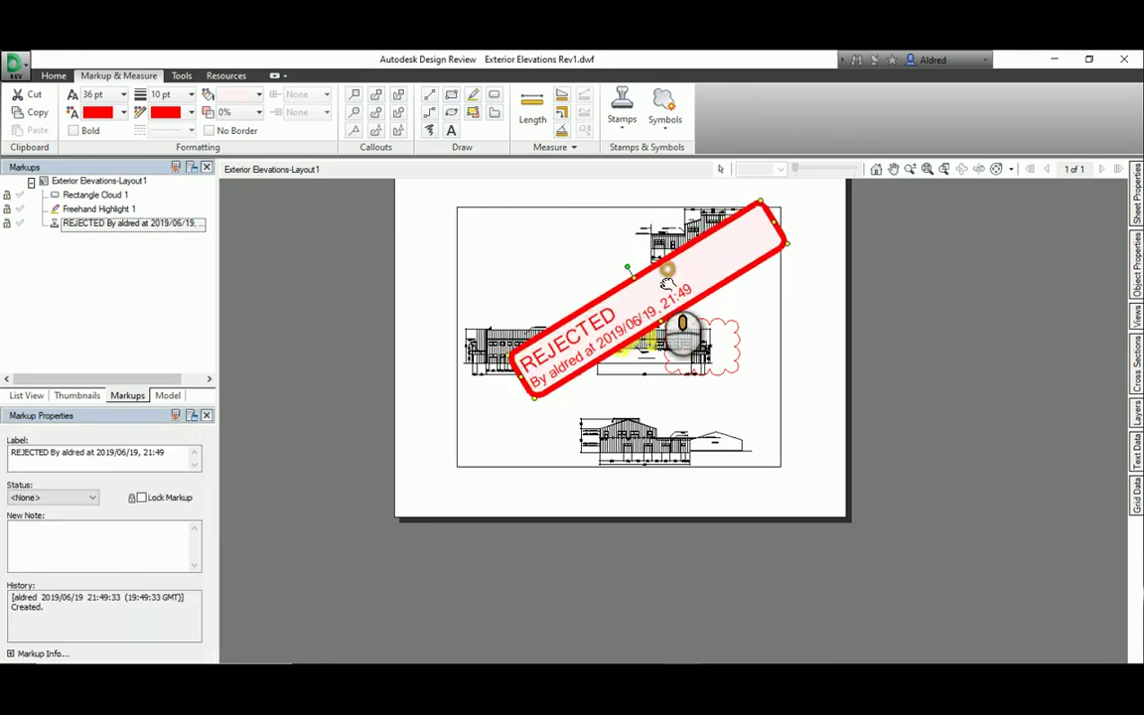
{"action": "left_click", "coordinate": [20, 64]}
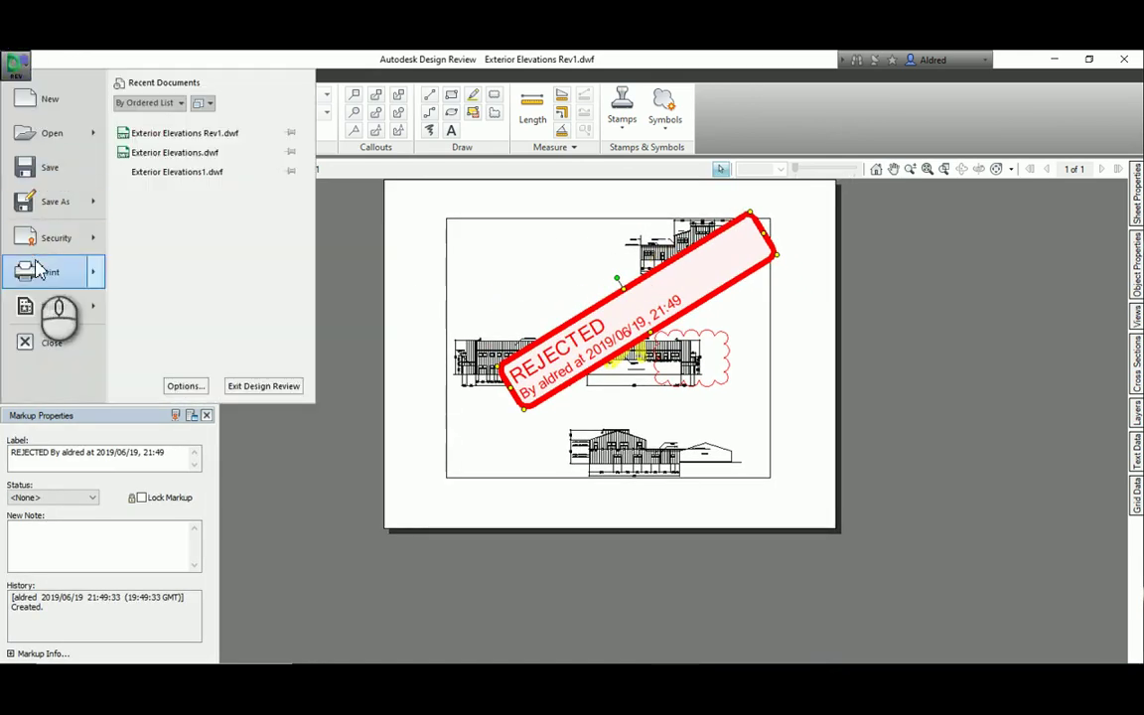
{"action": "left_click", "coordinate": [47, 170]}
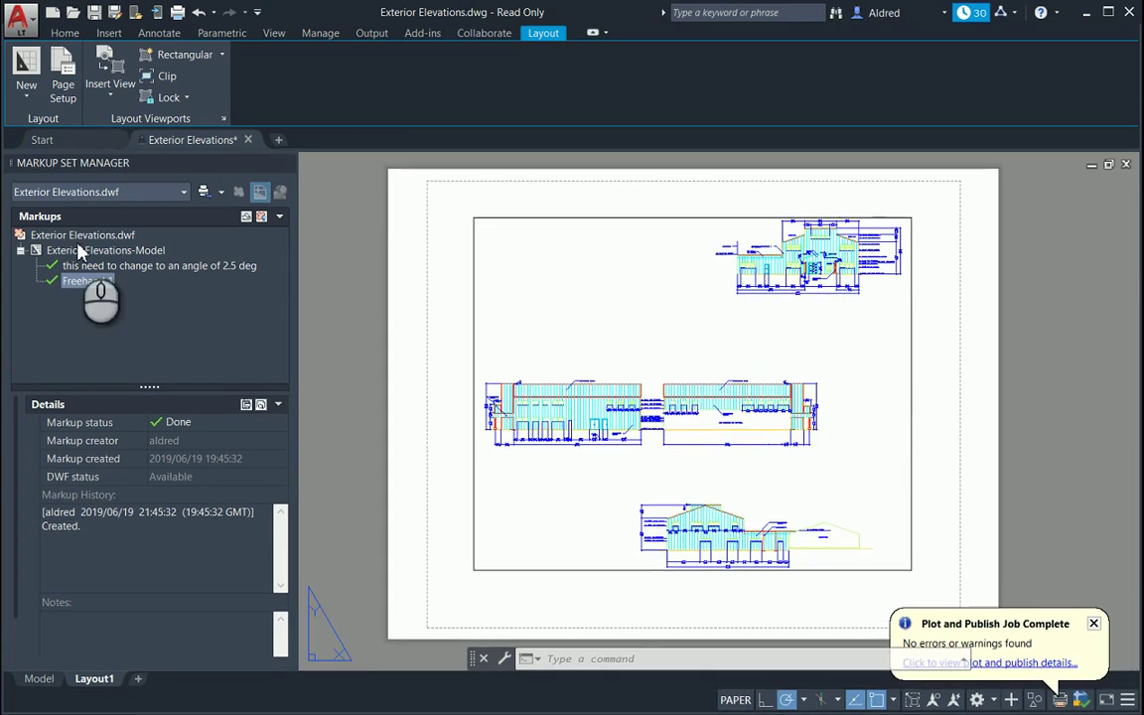
Load Exterior Elevations Rev1.dwf into the Markup Set Manager
{"action": "left_click", "coordinate": [186, 193]}
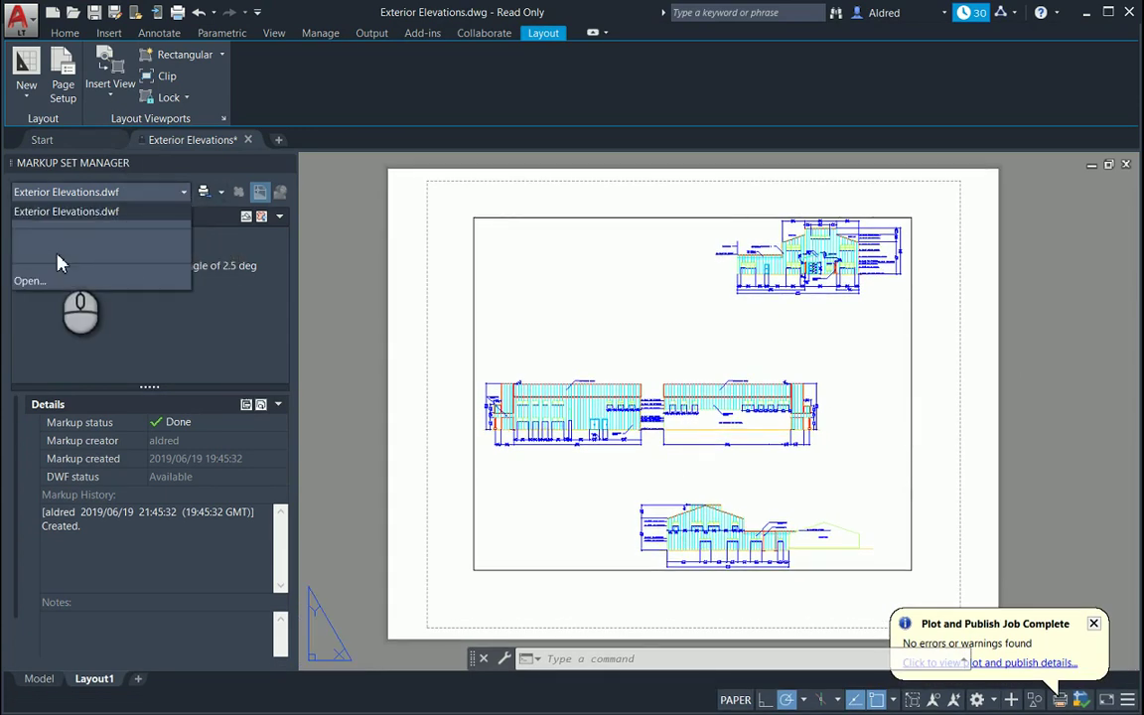
{"action": "left_click", "coordinate": [57, 283]}
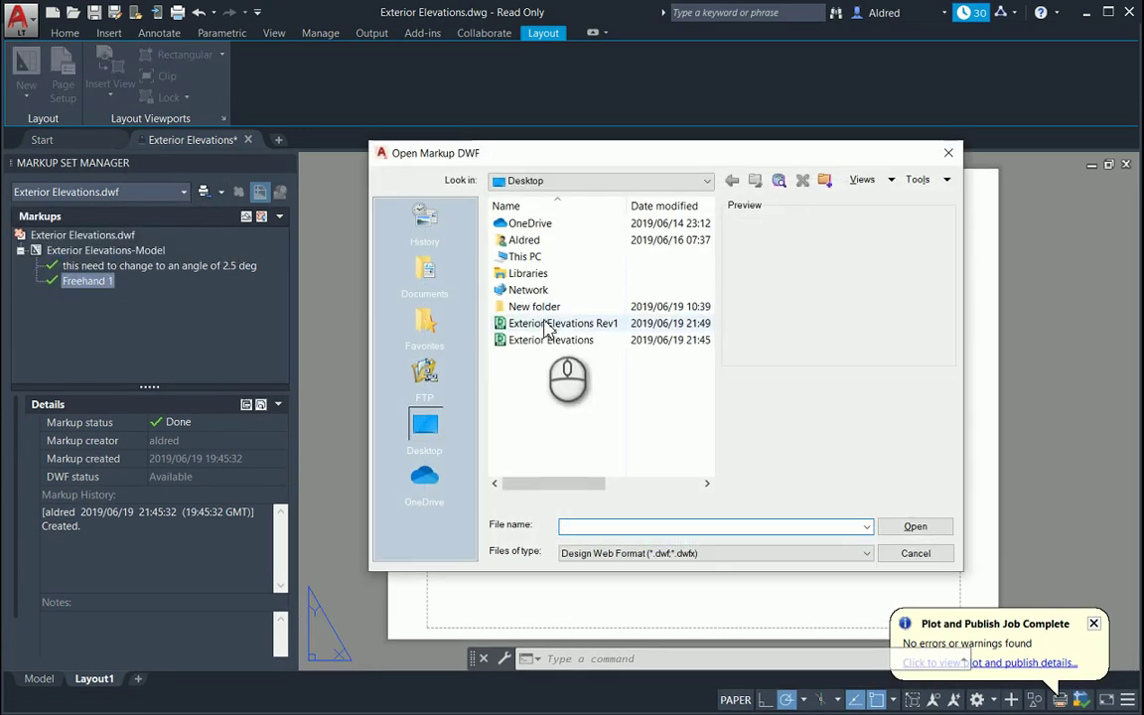
{"action": "left_click", "coordinate": [551, 323]}
{"action": "left_click", "coordinate": [915, 527]}
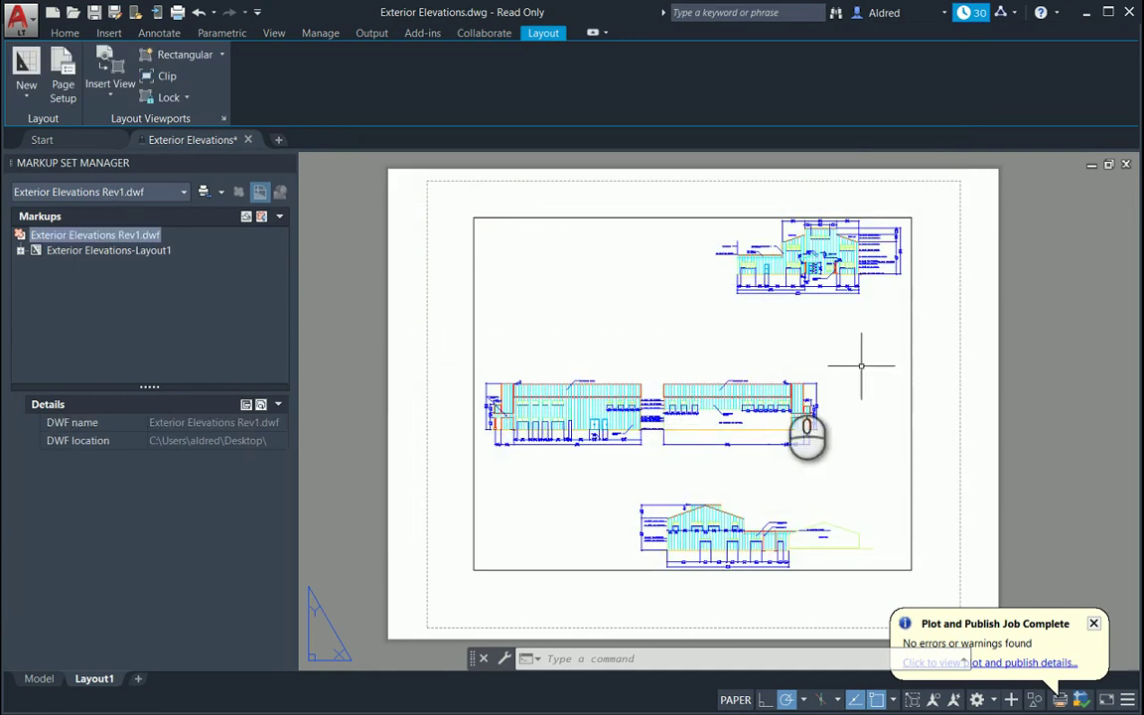
Open the REJECTED stamp markup on Layout1 and set its status to Done
{"action": "left_click", "coordinate": [21, 252]}
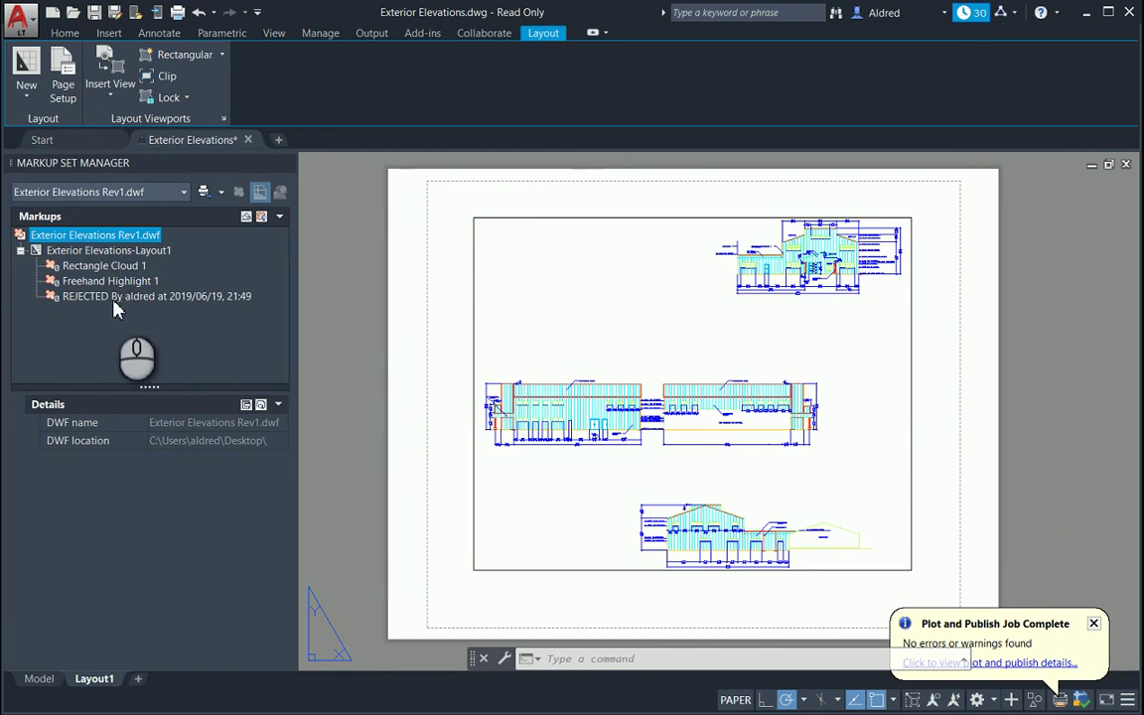
{"action": "left_click", "coordinate": [163, 296]}
{"action": "right_click", "coordinate": [194, 298]}
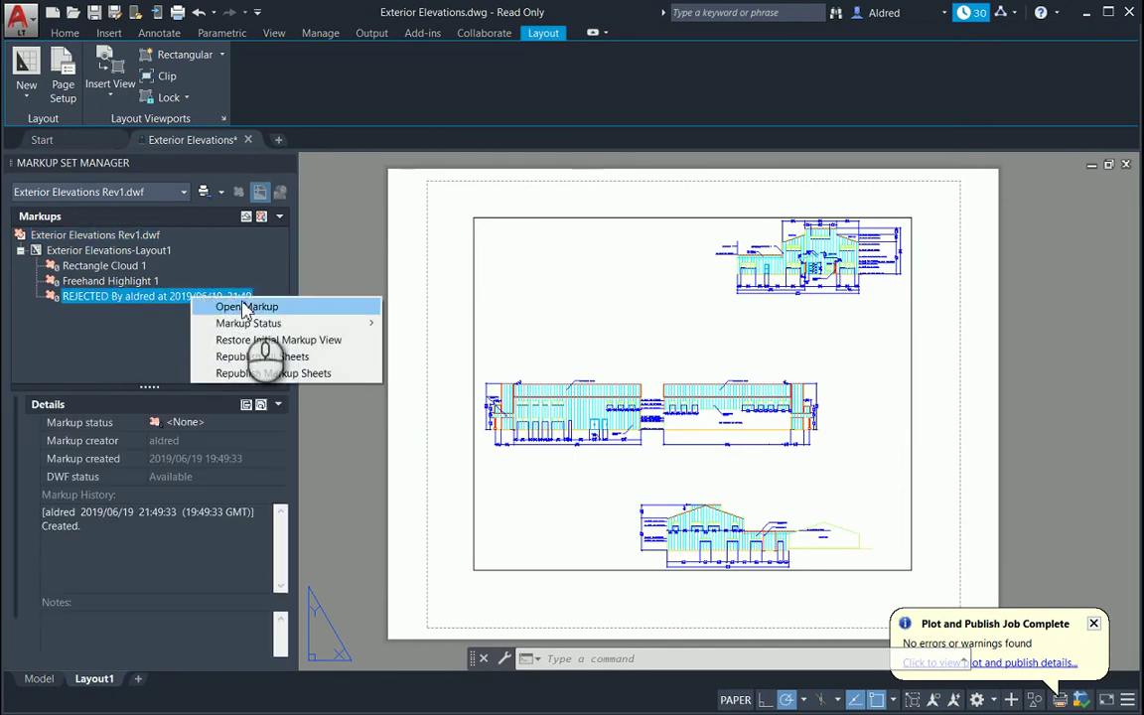
{"action": "left_click", "coordinate": [298, 307]}
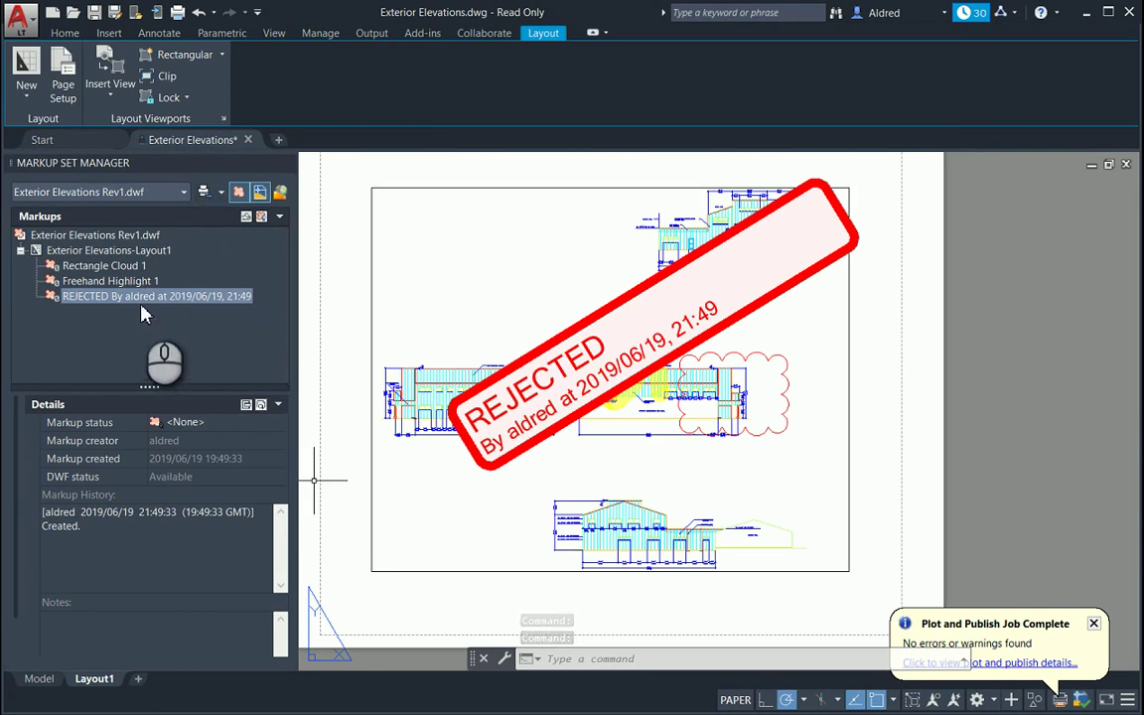
{"action": "left_click", "coordinate": [185, 422]}
{"action": "left_click", "coordinate": [281, 422]}
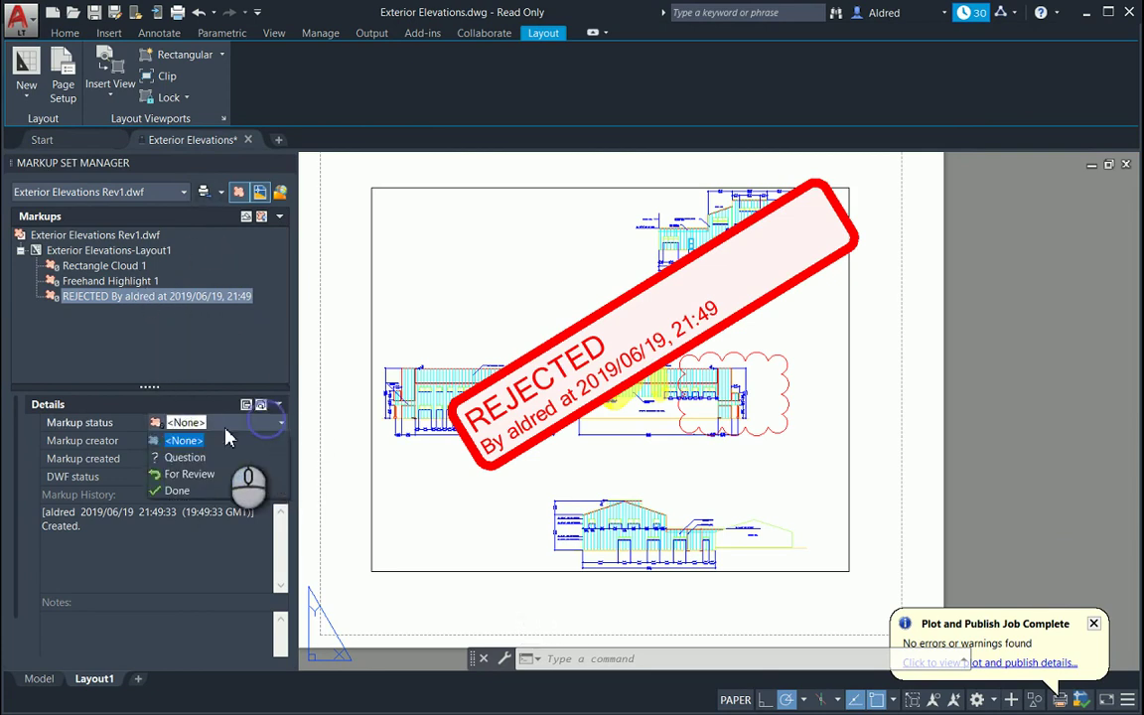
{"action": "left_click", "coordinate": [193, 494]}
Open Freehand Highlight 1 and pan the layout to view the stamp and cloud
{"action": "left_click", "coordinate": [146, 282]}
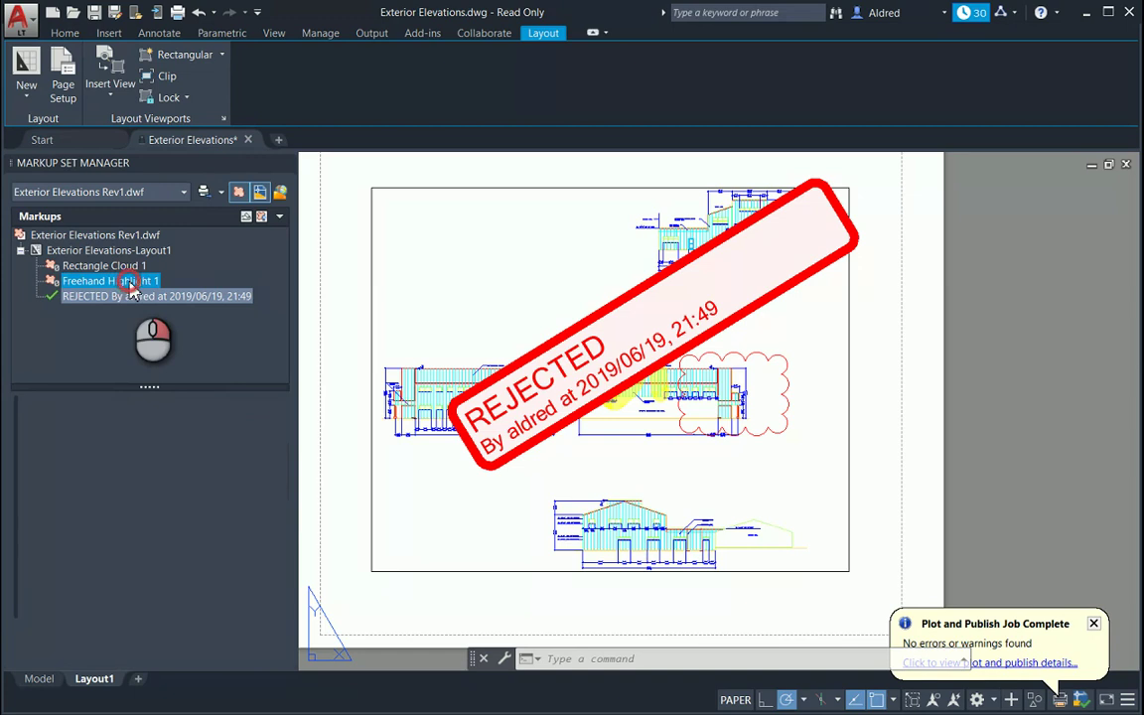
{"action": "right_click", "coordinate": [146, 282]}
{"action": "left_click", "coordinate": [198, 290]}
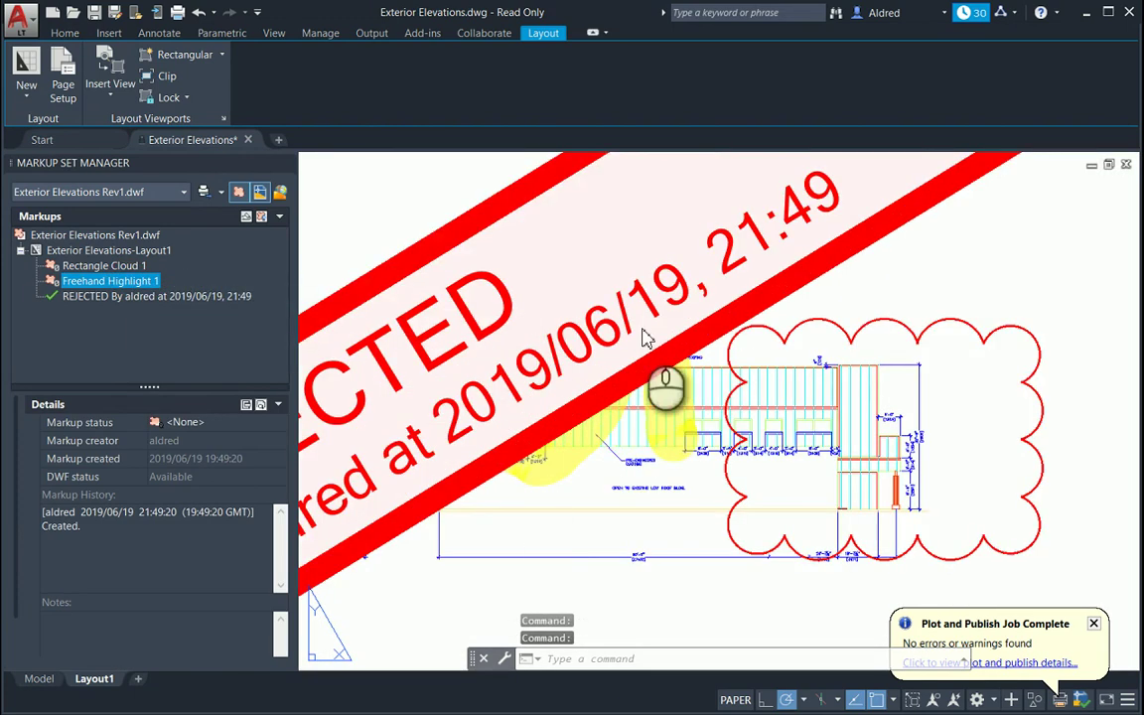
{"action": "scroll", "coordinate": [474, 390], "scroll_direction": "down", "scroll_amount": 5}
{"action": "scroll", "coordinate": [702, 398], "scroll_direction": "up", "scroll_amount": 5}
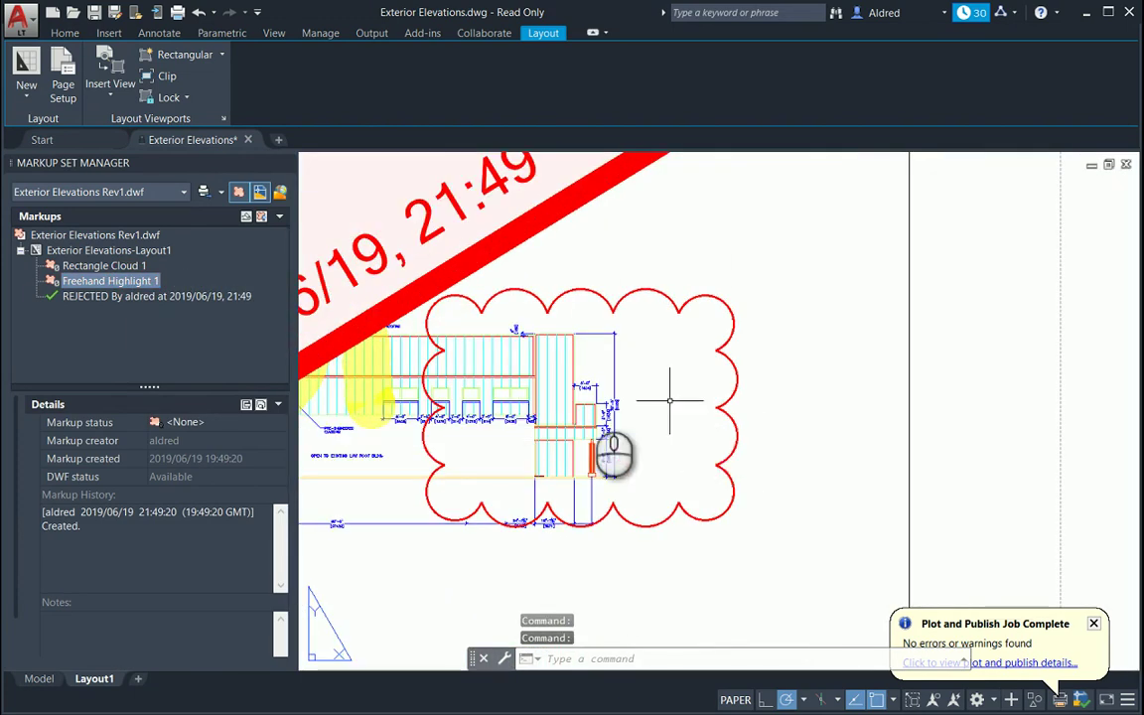
{"action": "scroll", "coordinate": [437, 273], "scroll_direction": "down", "scroll_amount": 3}
{"action": "middle_click_drag", "start_coordinate": [421, 260], "coordinate": [613, 296]}
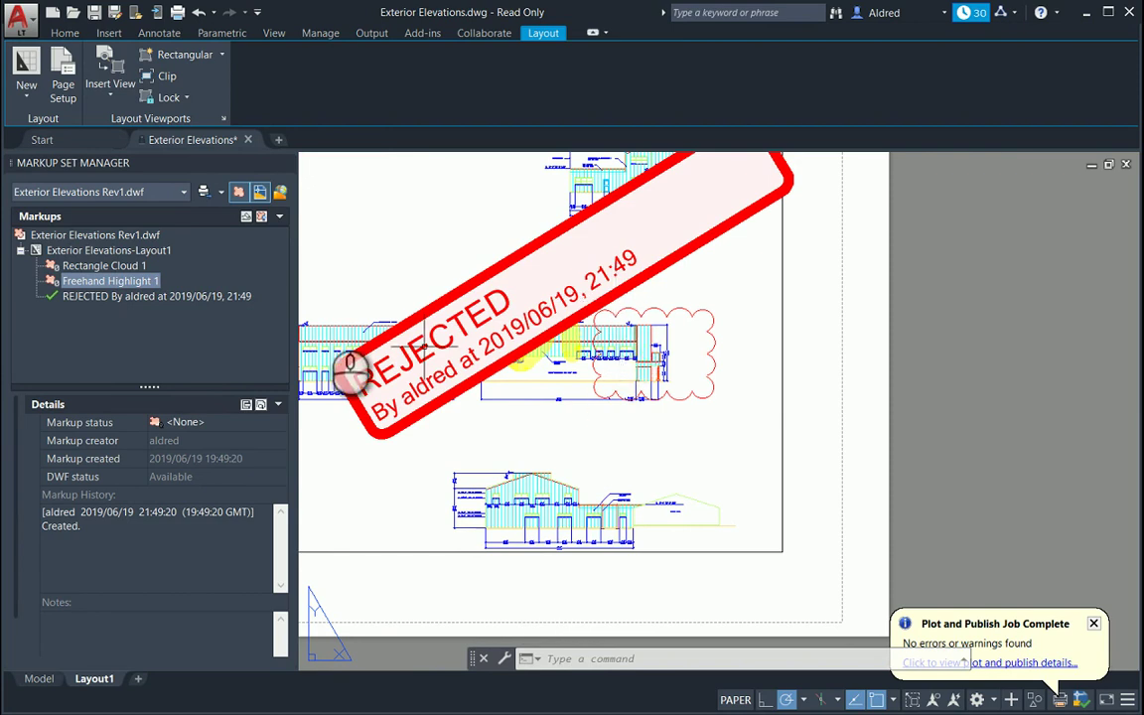
Switch to the Exterior Elevations markup set and open the 'change to an angle of 2.5 deg' markup
{"action": "left_click", "coordinate": [177, 192]}
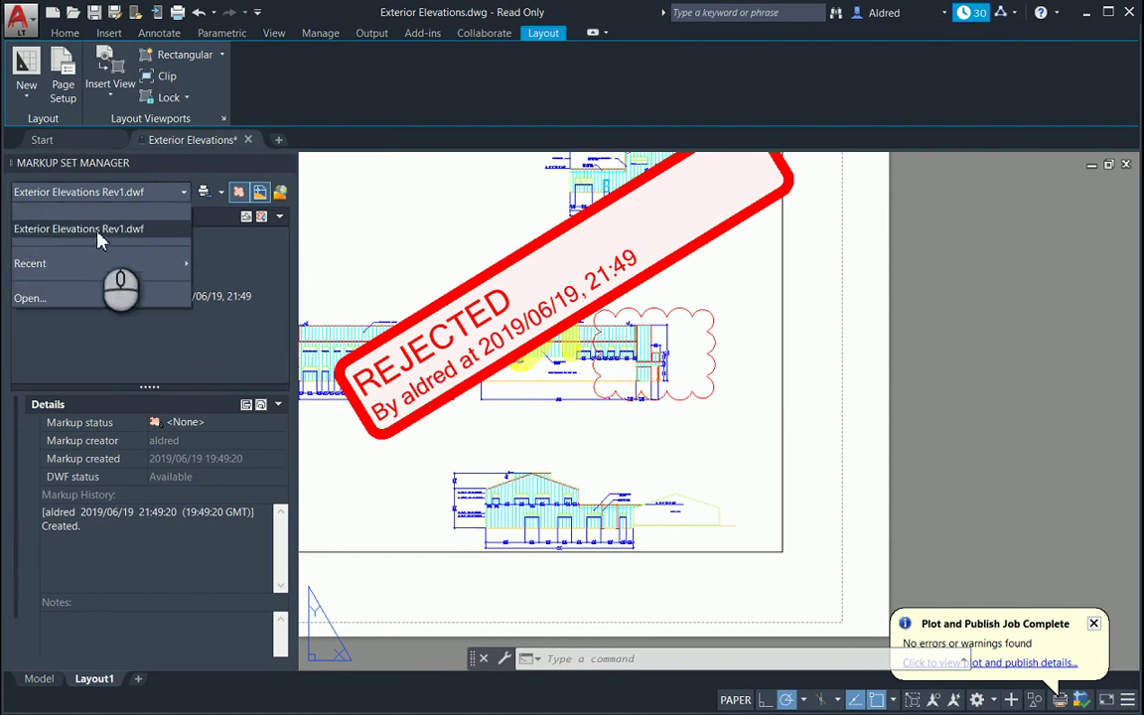
{"action": "left_click", "coordinate": [107, 212]}
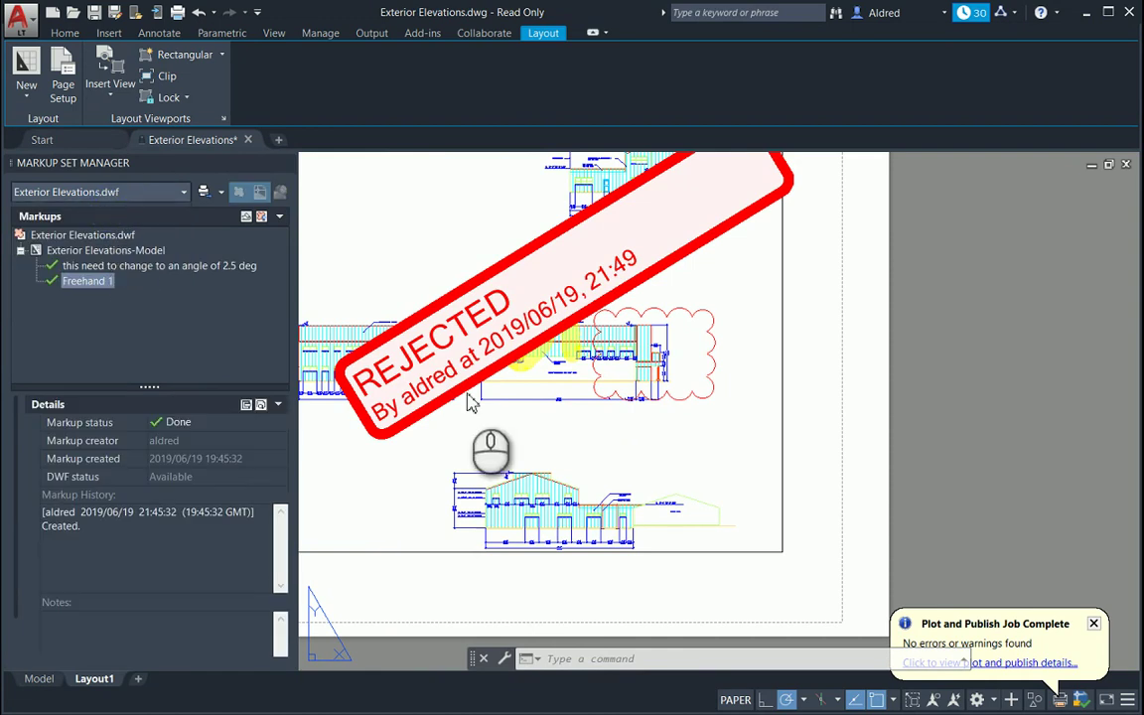
{"action": "scroll", "coordinate": [558, 408], "scroll_direction": "down", "scroll_amount": 2}
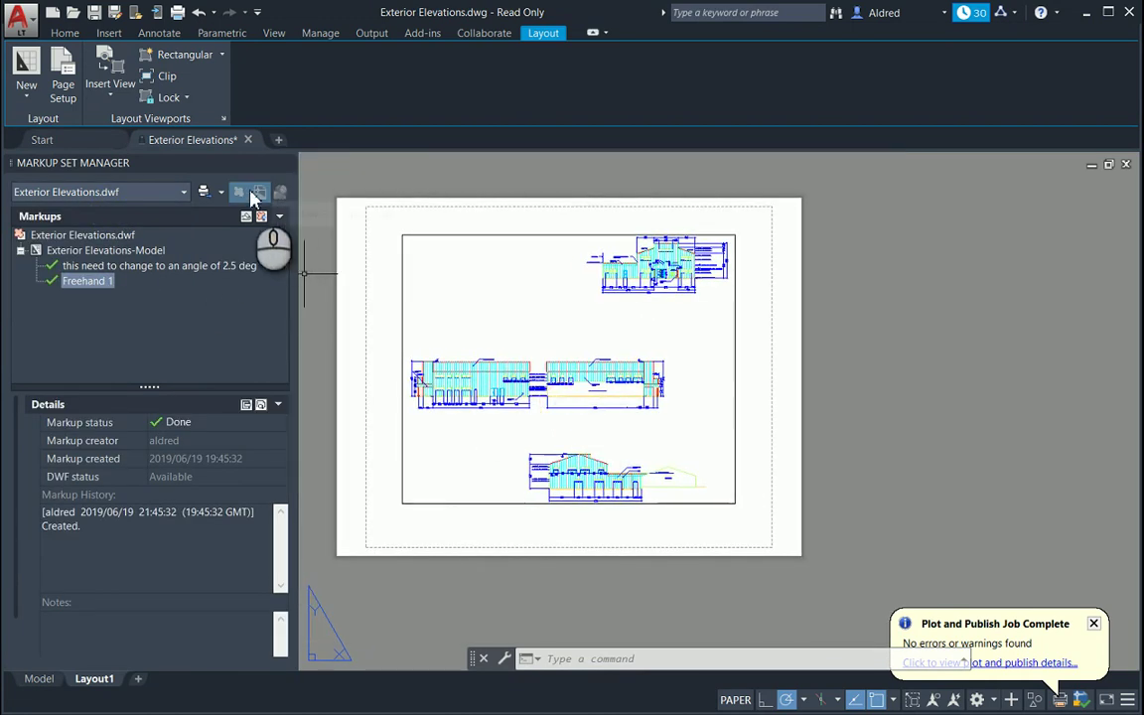
{"action": "right_click", "coordinate": [101, 266]}
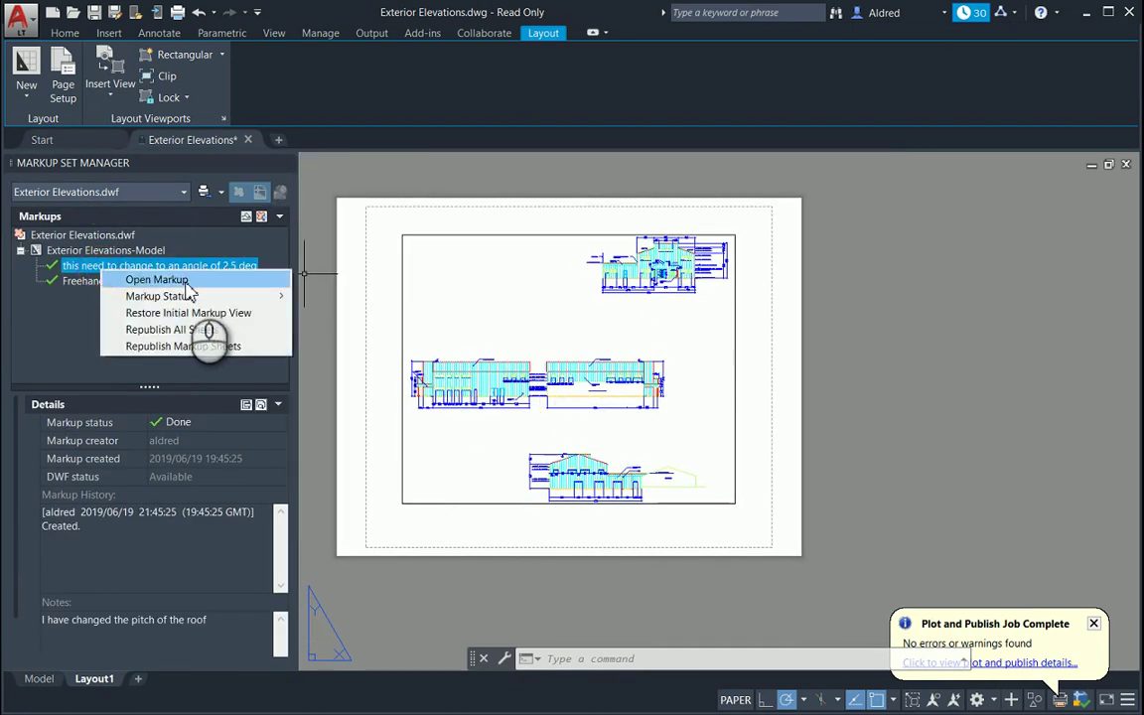
{"action": "left_click", "coordinate": [159, 281]}
{"action": "middle_click_drag", "start_coordinate": [740, 312], "coordinate": [867, 308]}
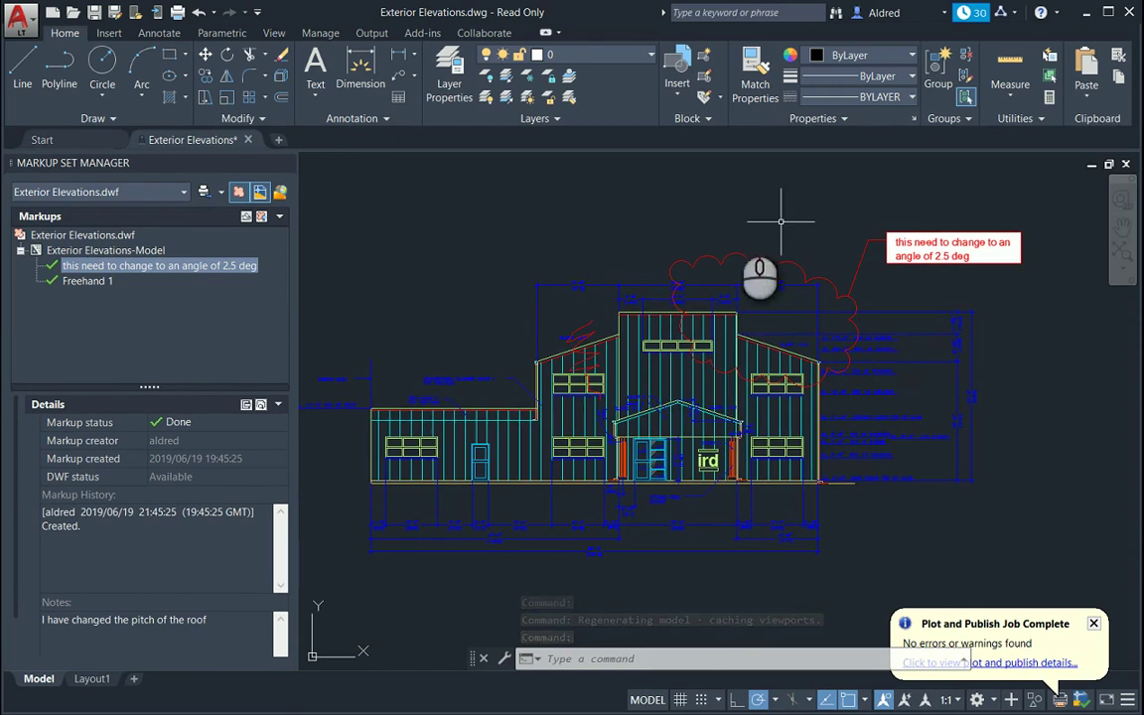
{"action": "left_click", "coordinate": [157, 192]}
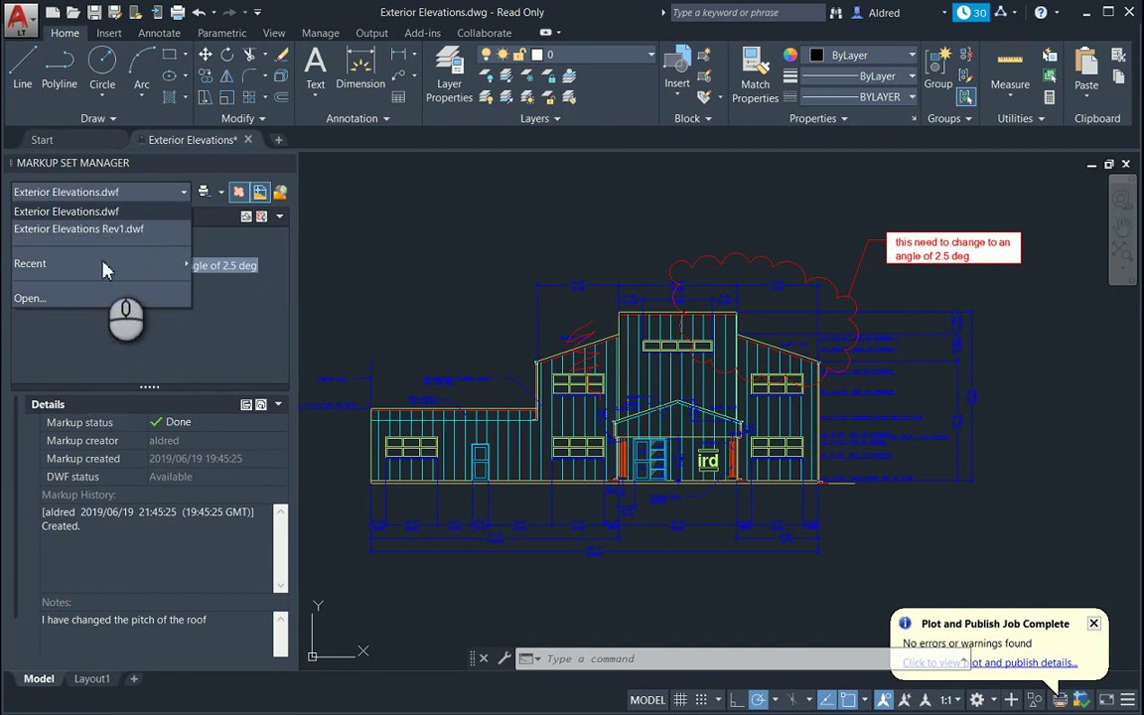
{"action": "left_click", "coordinate": [89, 212]}
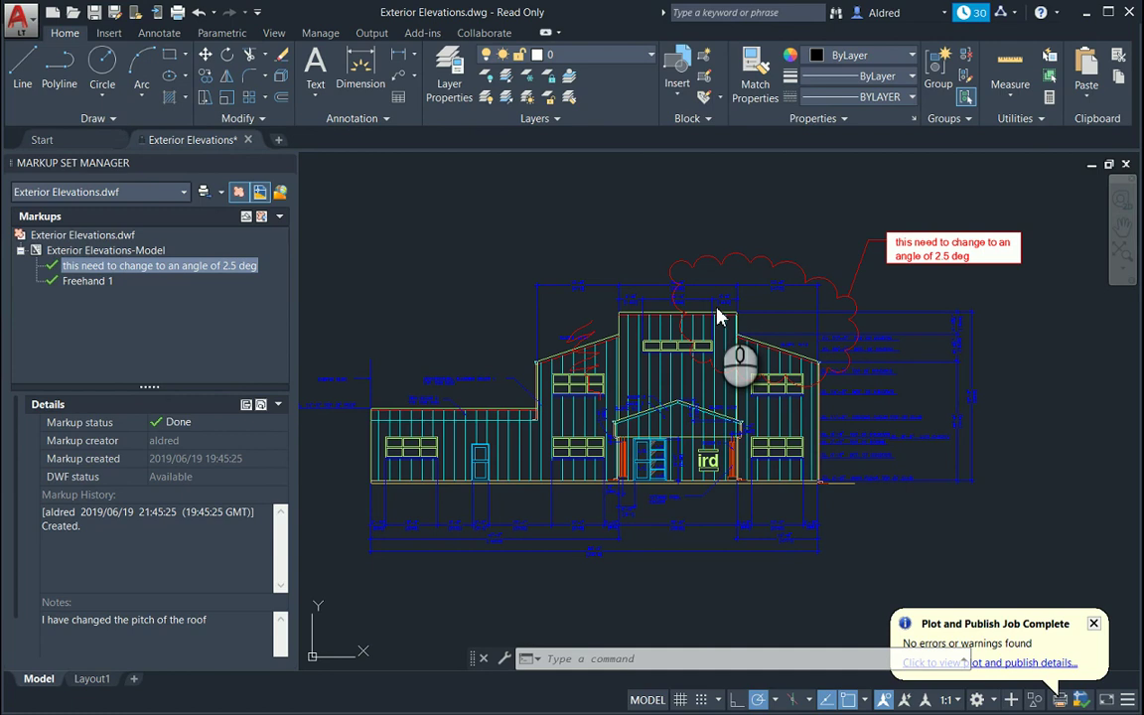